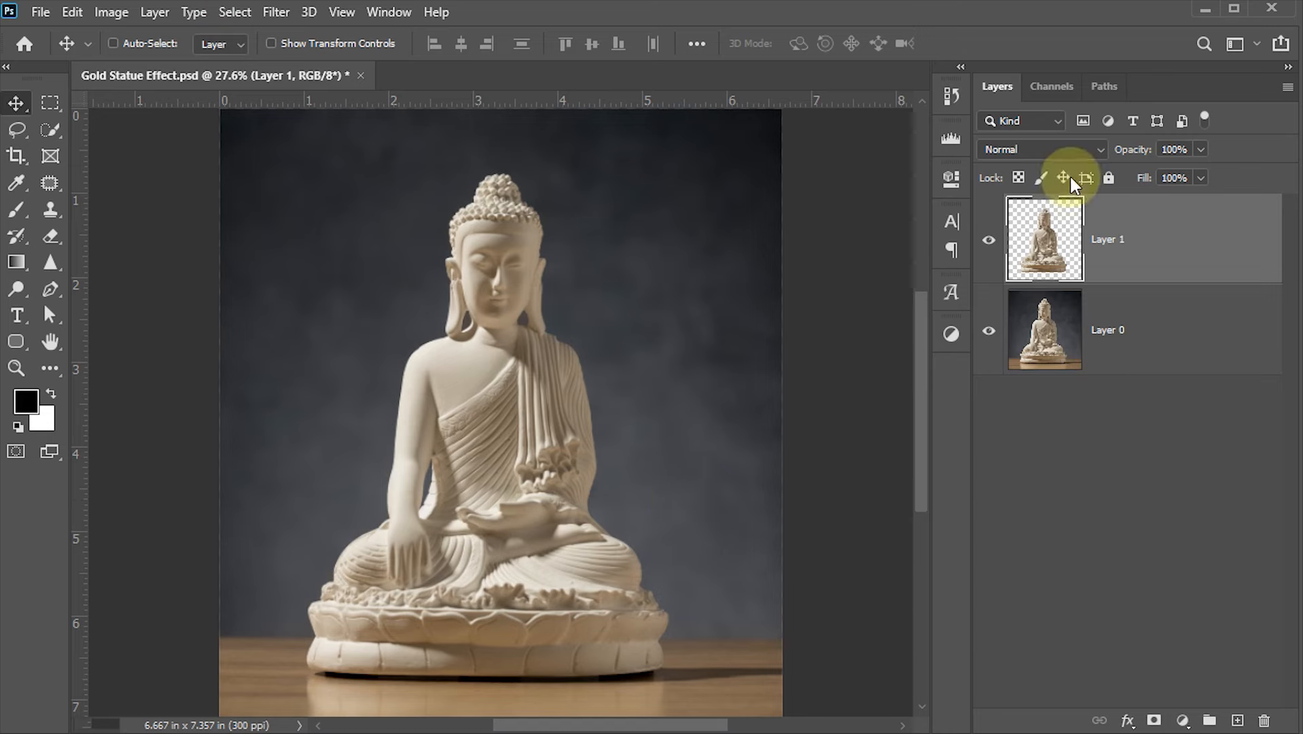
Step: Hide Layer 0 and delete the background patch between the statue's lowered arm and torso from Layer 1 using the Magic Wand
click(989, 330)
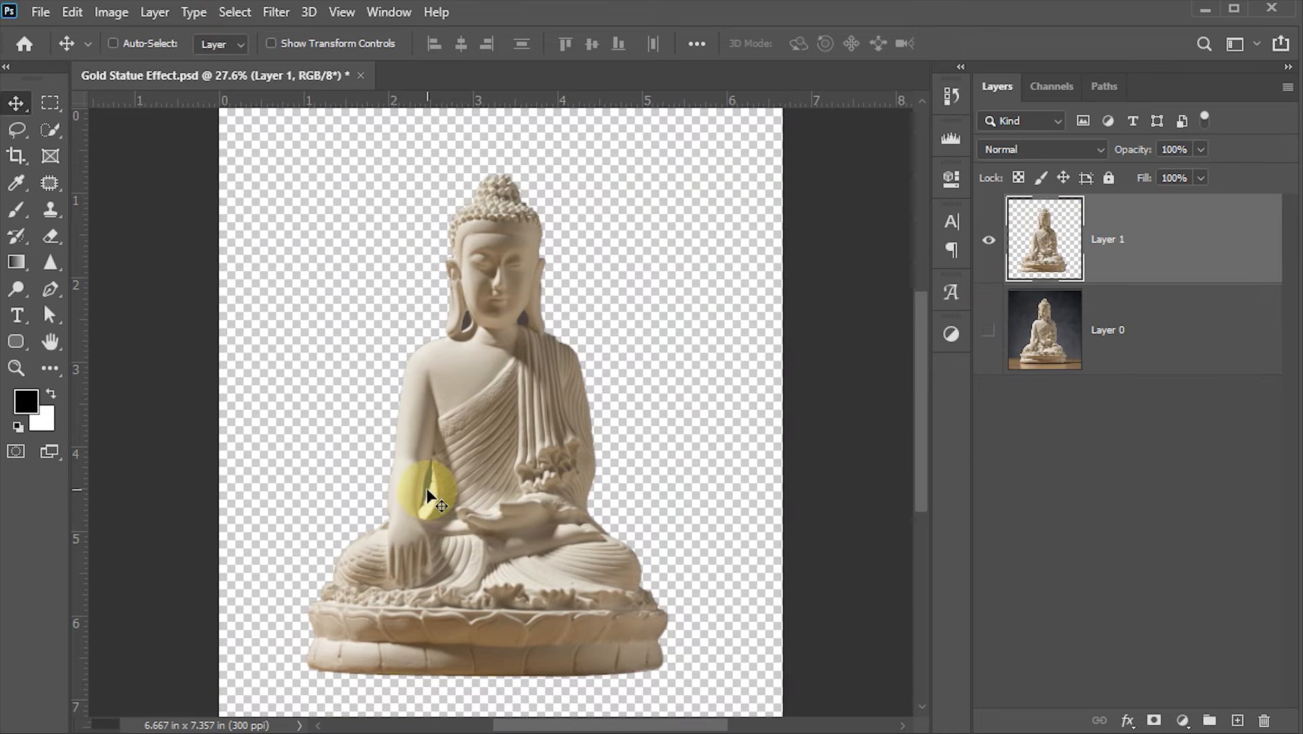
scroll(427, 490, up, 8)
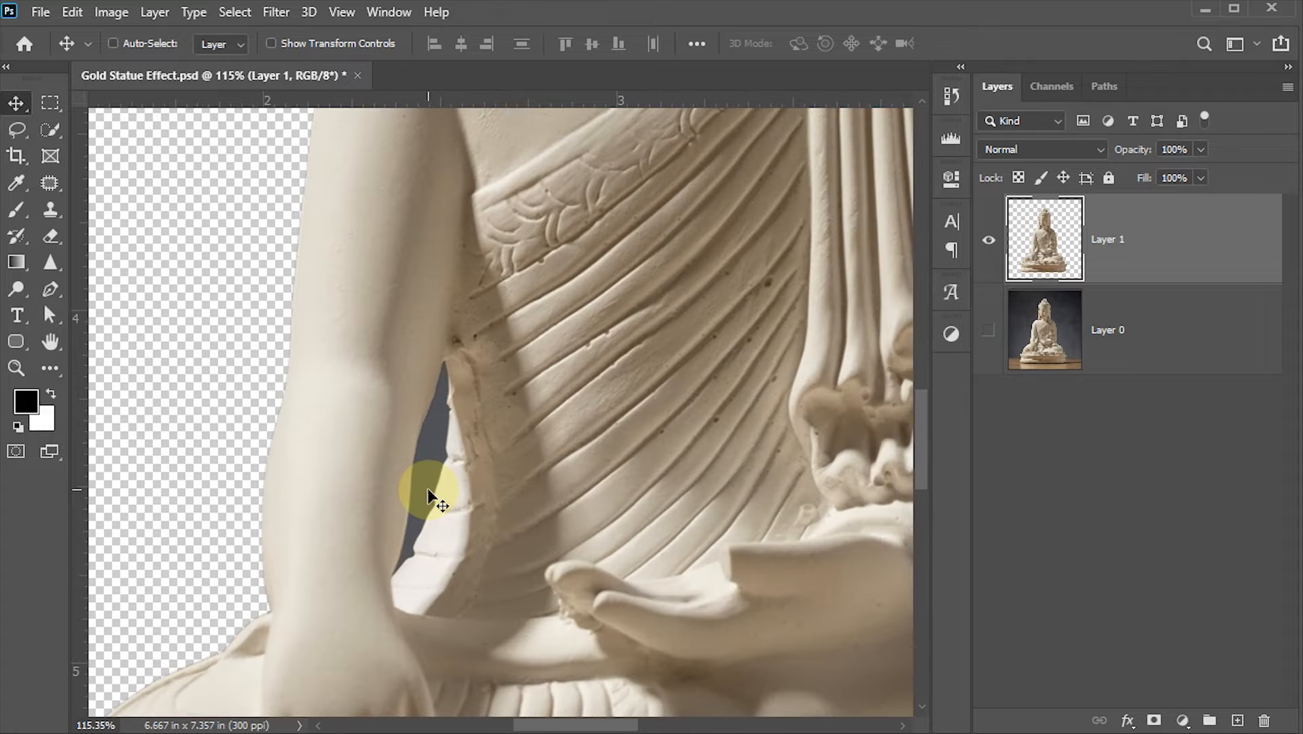
click(50, 129)
click(135, 166)
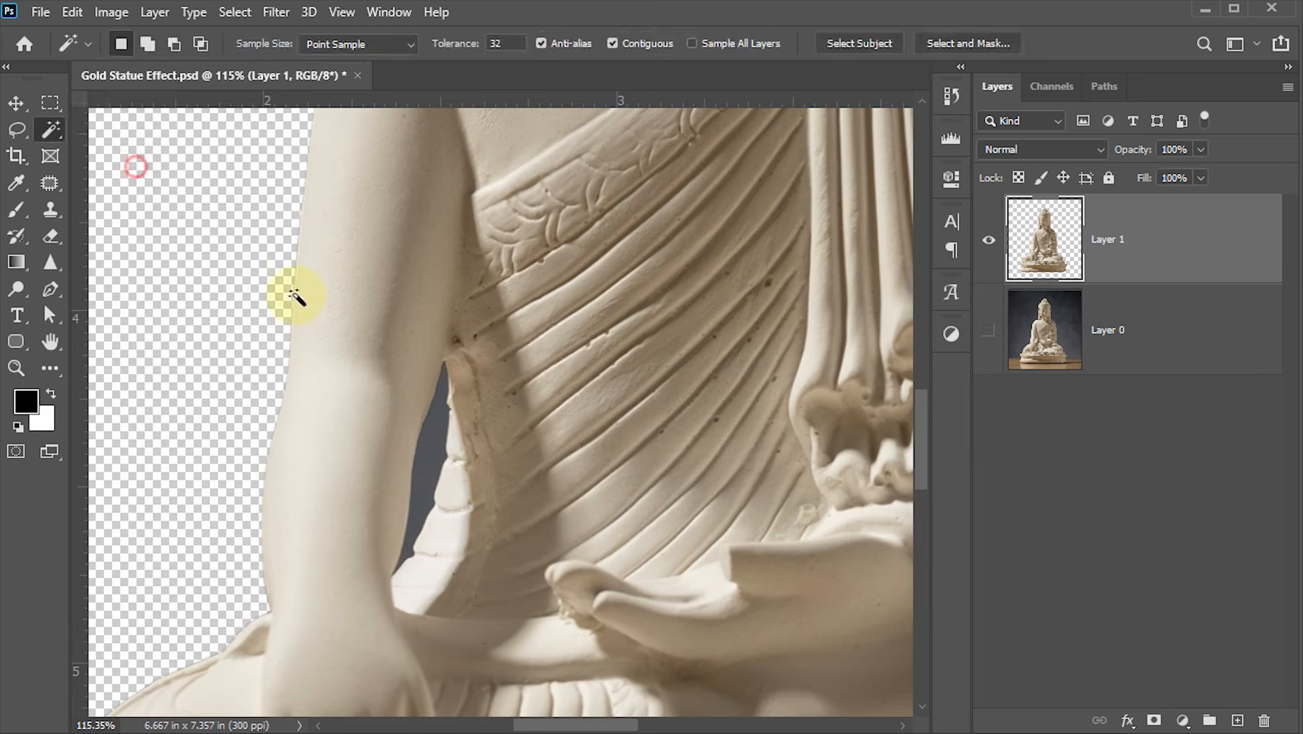
click(430, 469)
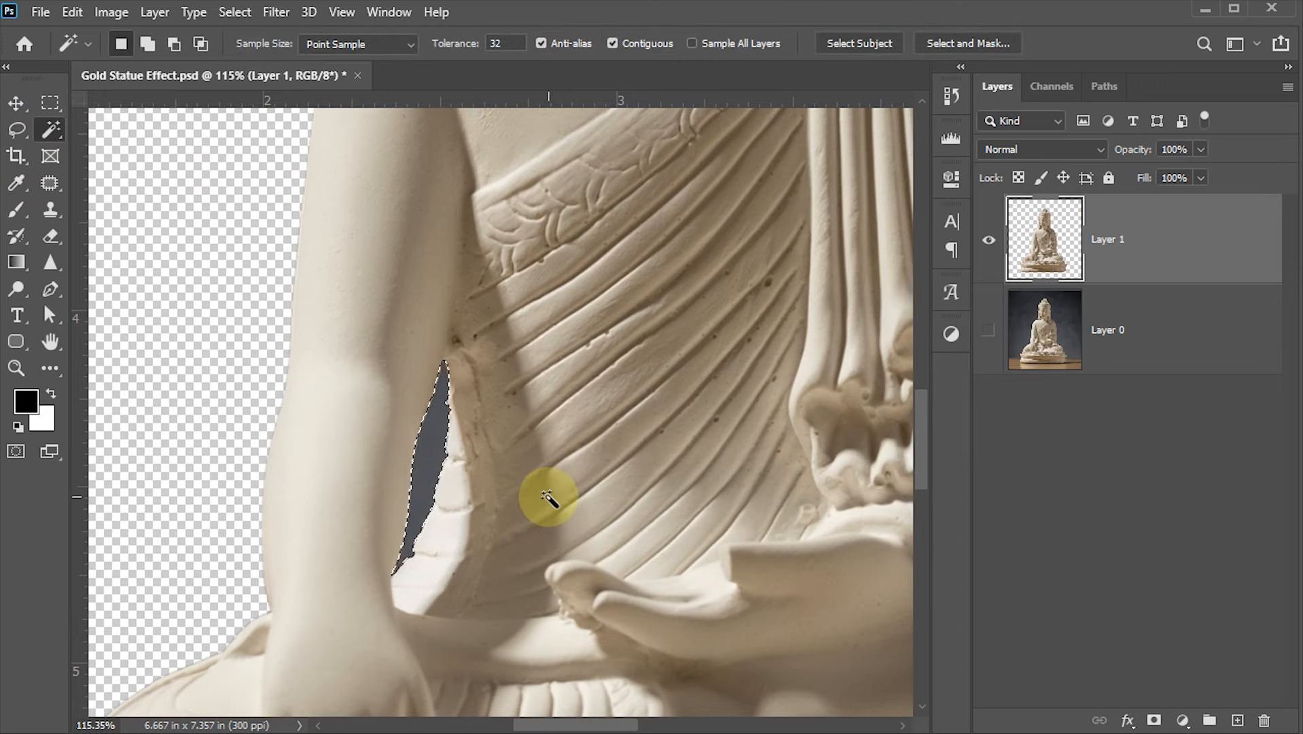
key(Delete)
click(609, 241)
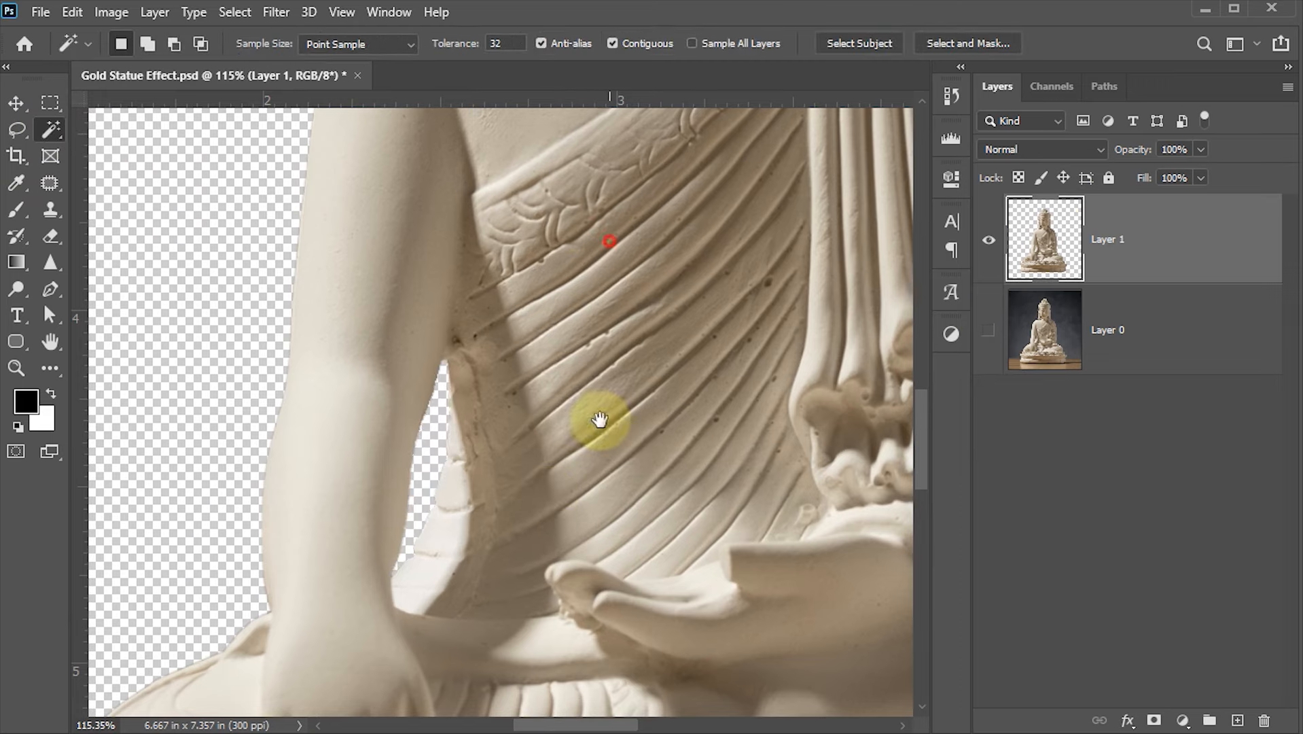
Step: Select and delete the background patch between the neck and the left-side earlobe with the Magic Wand
drag(600, 419, 481, 658)
click(486, 199)
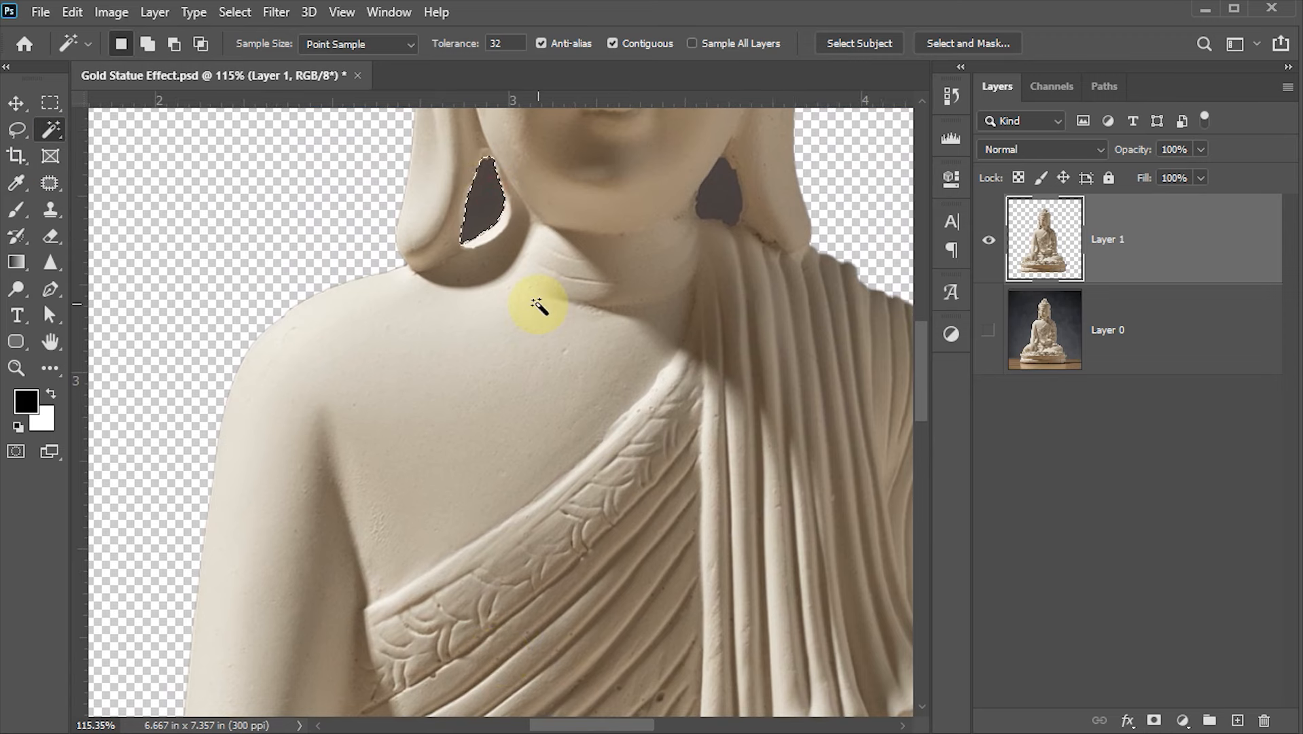
key(Delete)
Step: Delete the background patch between the neck and the right-side earlobe using the Quick Selection tool
click(722, 196)
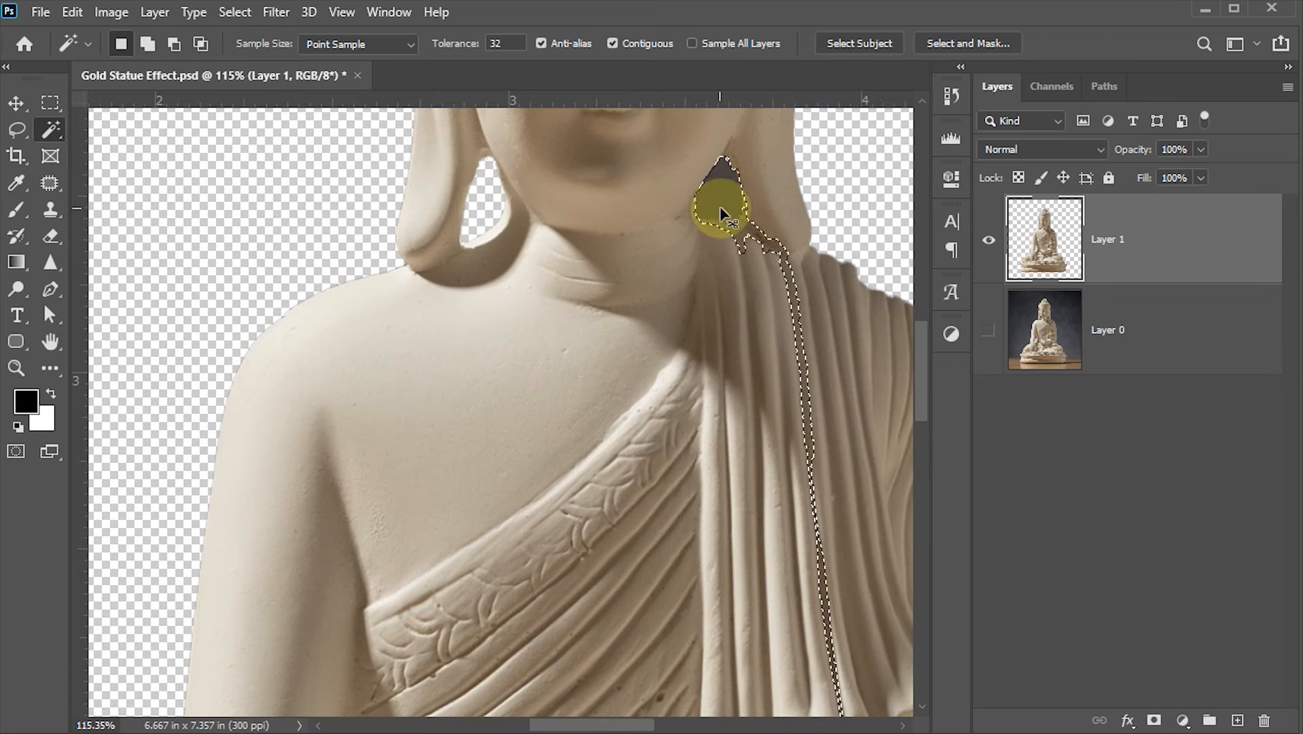
key(ctrl+d)
scroll(730, 195, up, 5)
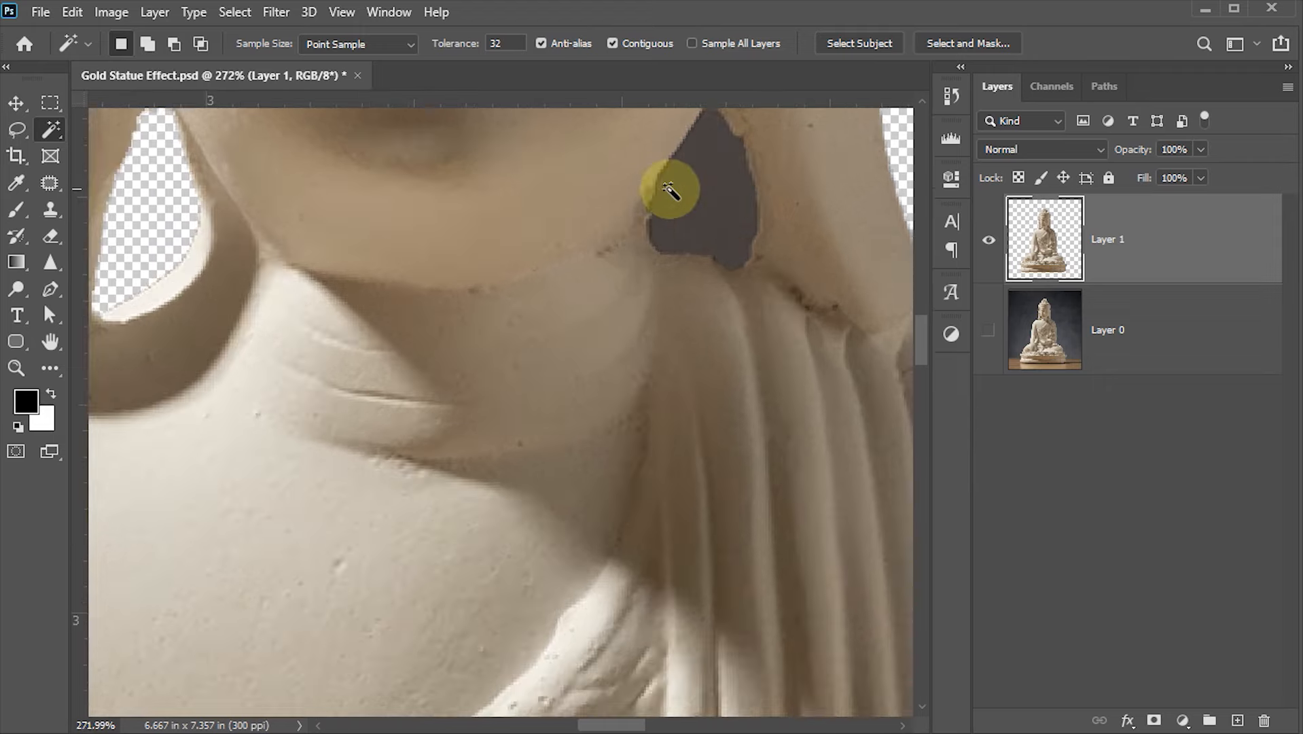
drag(672, 192, 442, 303)
right_click(43, 131)
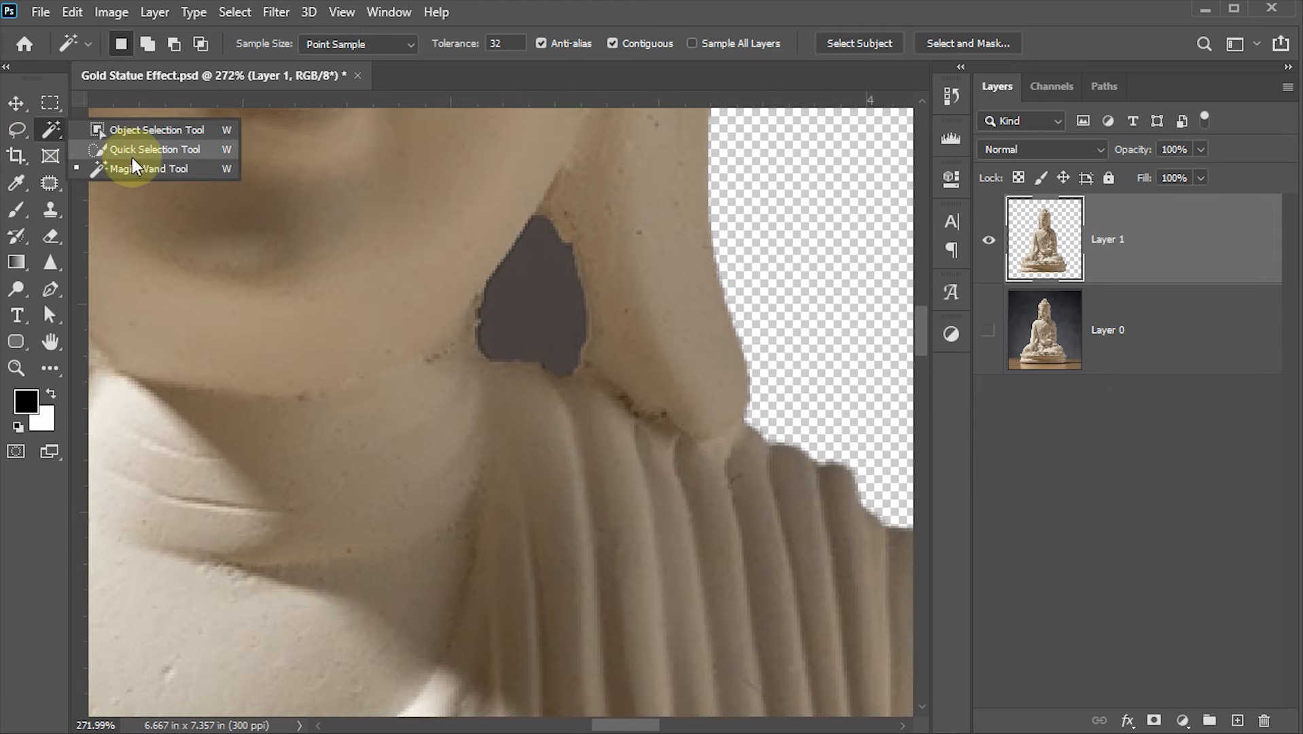
click(133, 150)
mouse_move(533, 271)
mouse_down()
mouse_move(512, 291)
mouse_move(553, 285)
mouse_up()
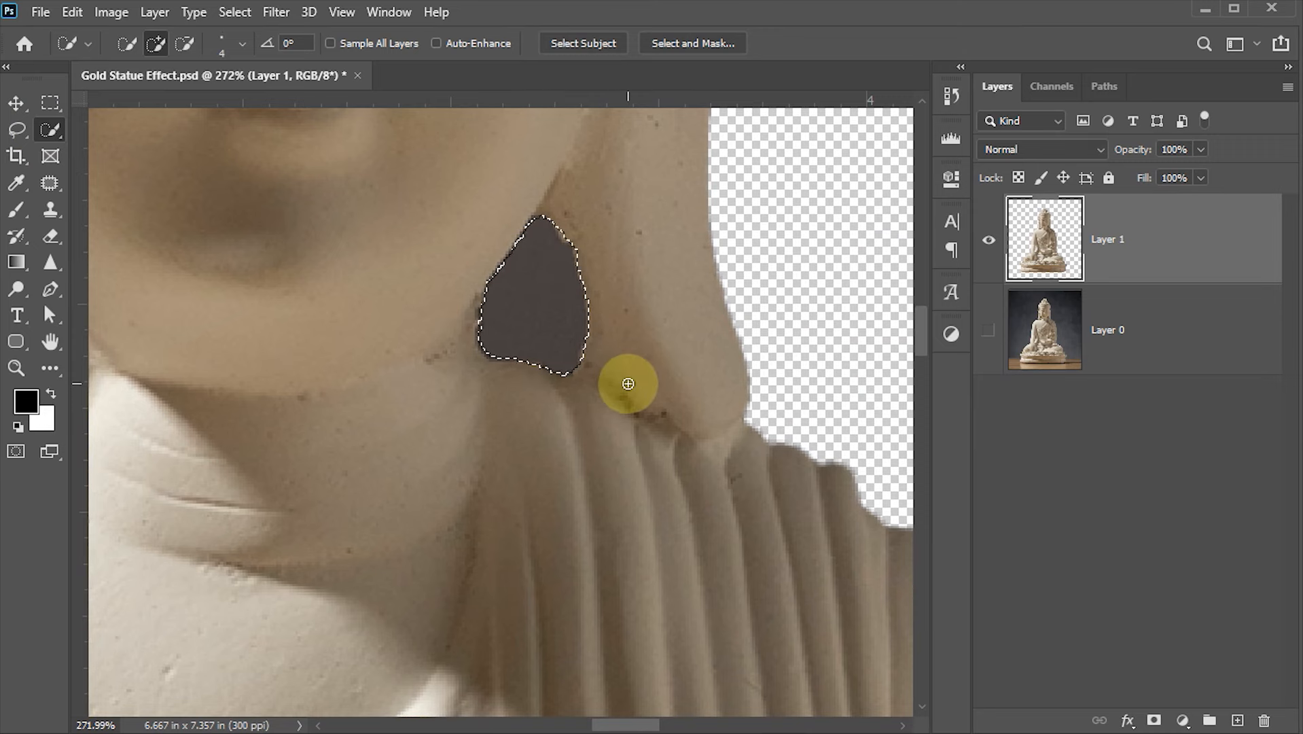
key(Delete)
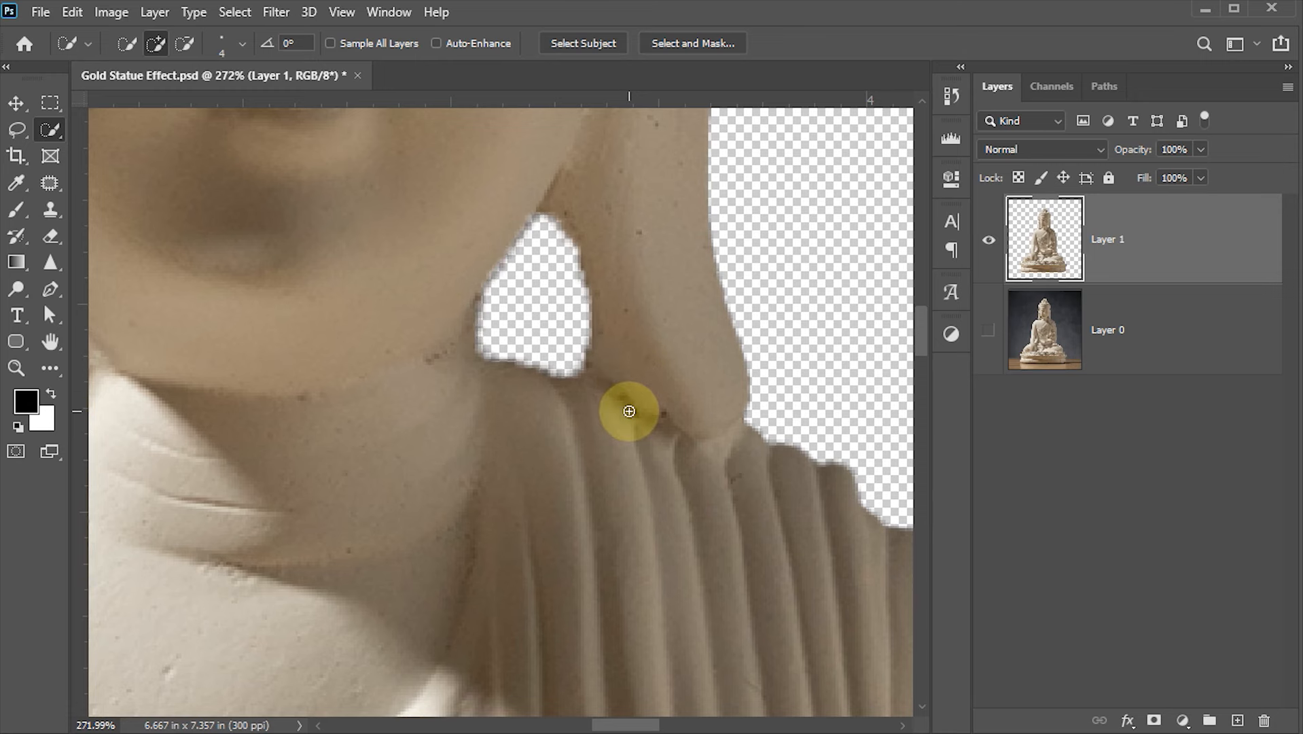
key(ctrl+0)
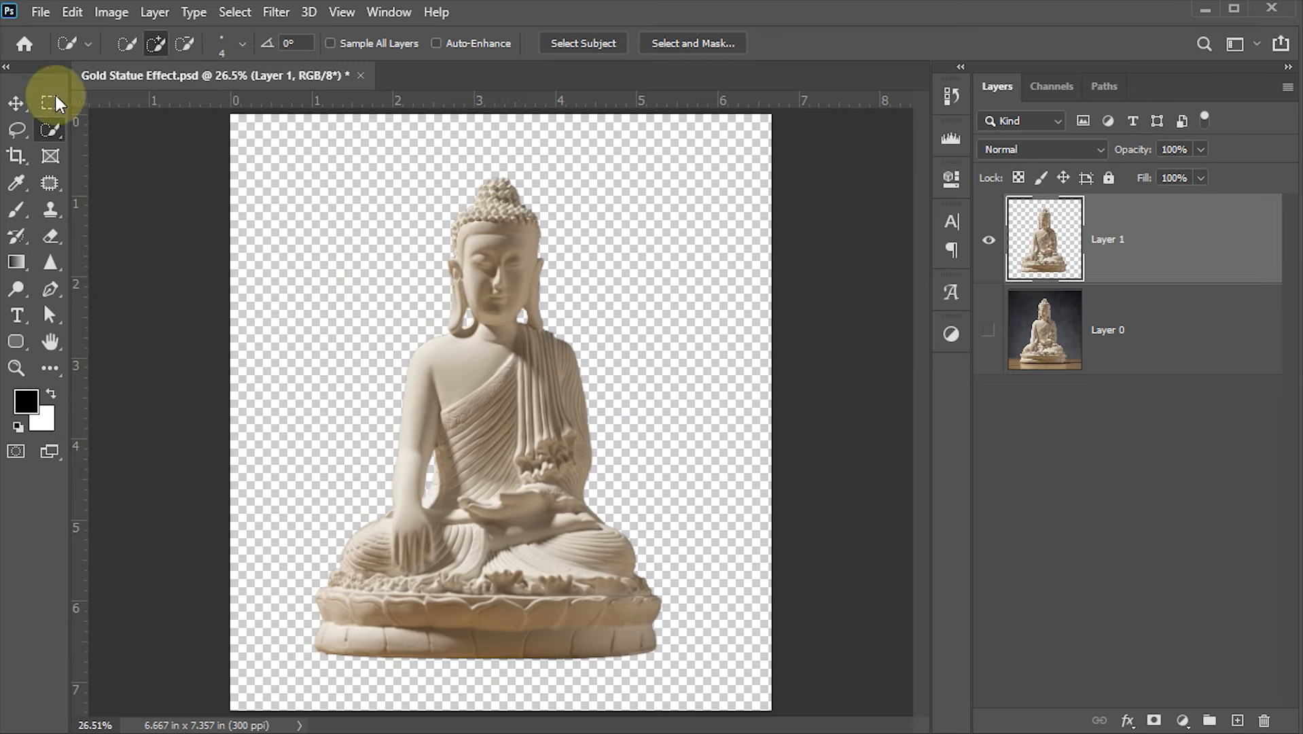
click(16, 103)
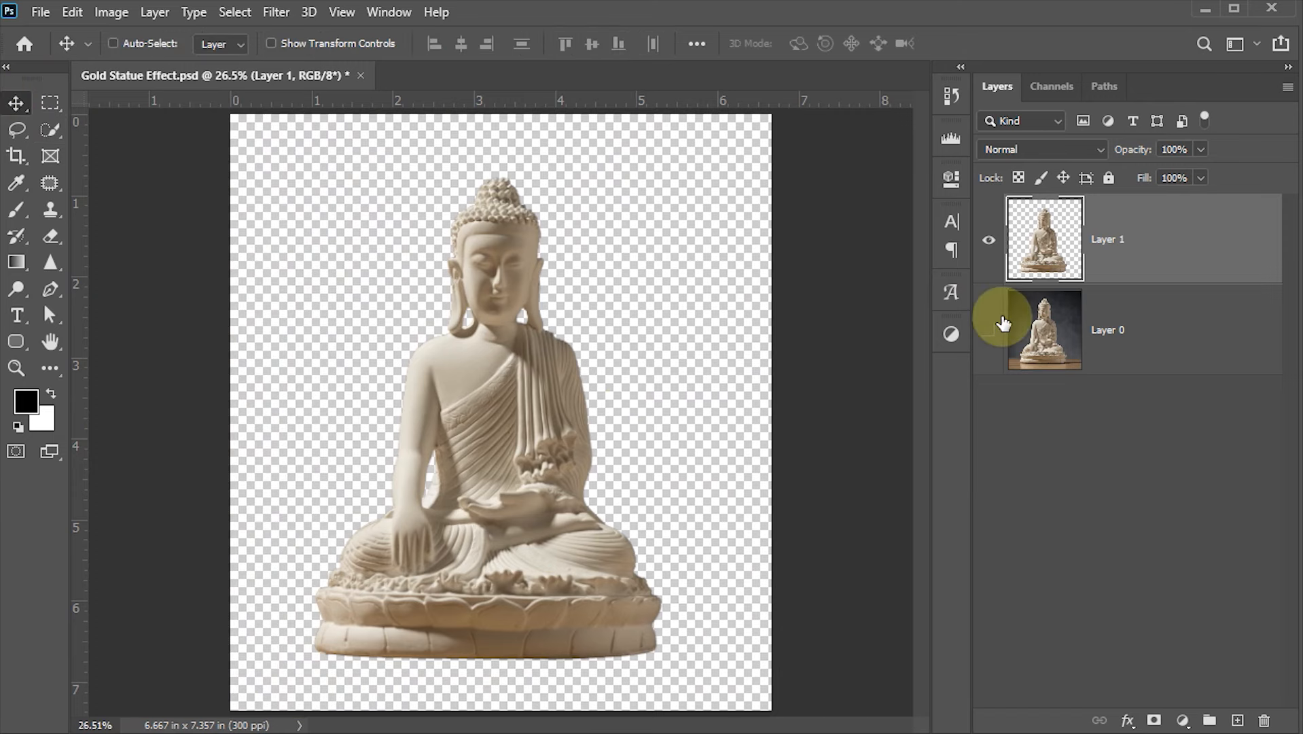
Step: Show Layer 0 again and convert Layer 1 to a Smart Object
click(989, 332)
click(1035, 318)
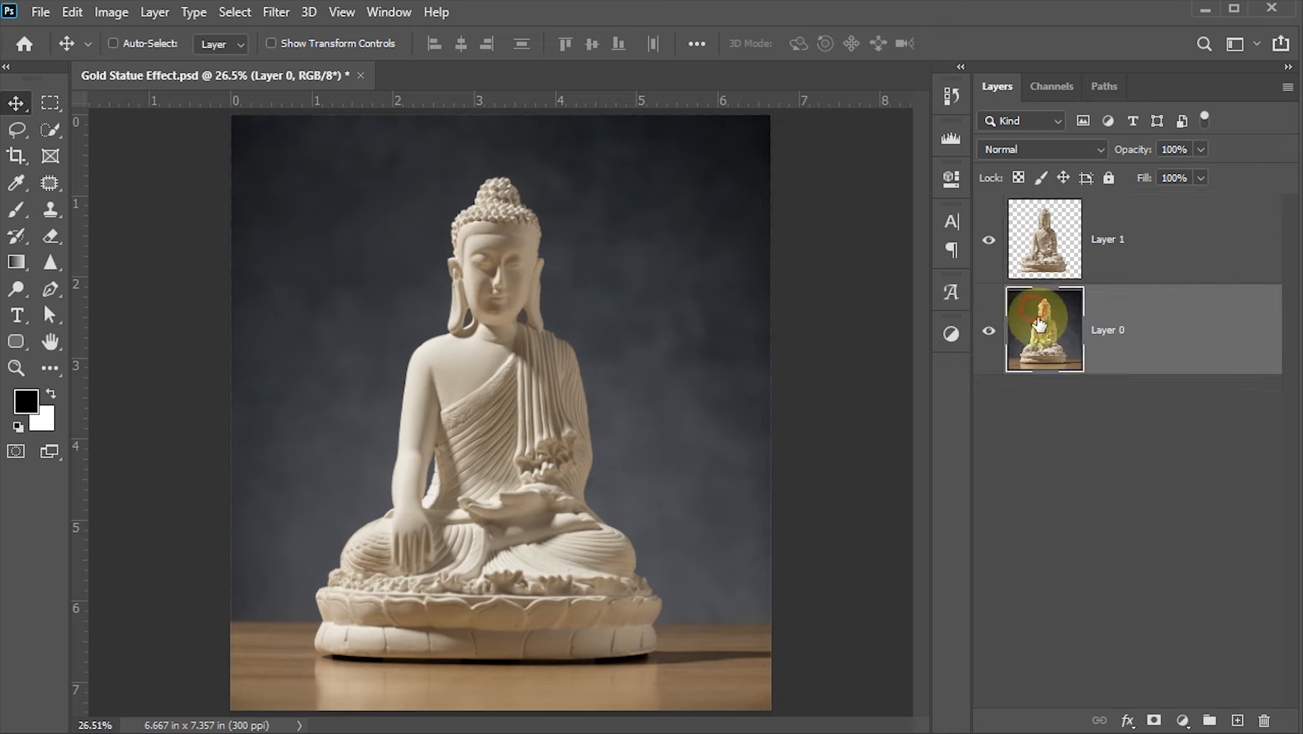
click(1043, 234)
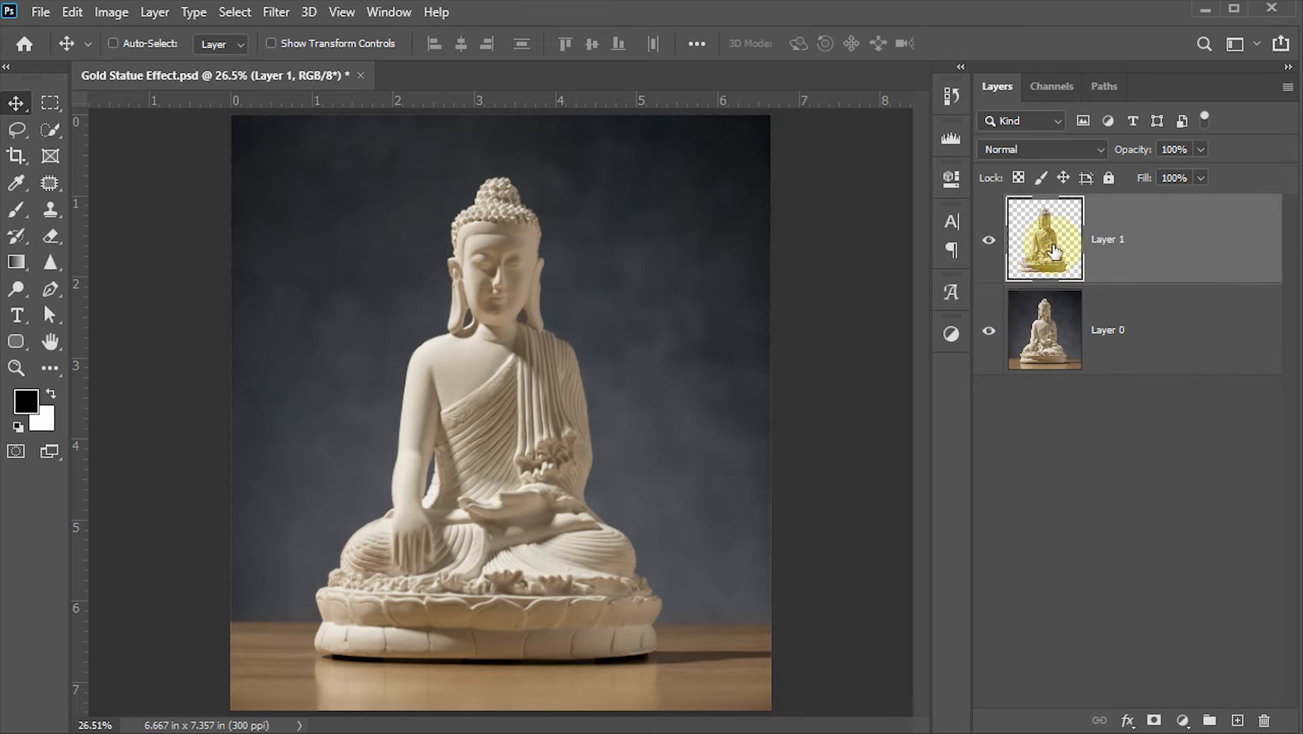
right_click(1202, 246)
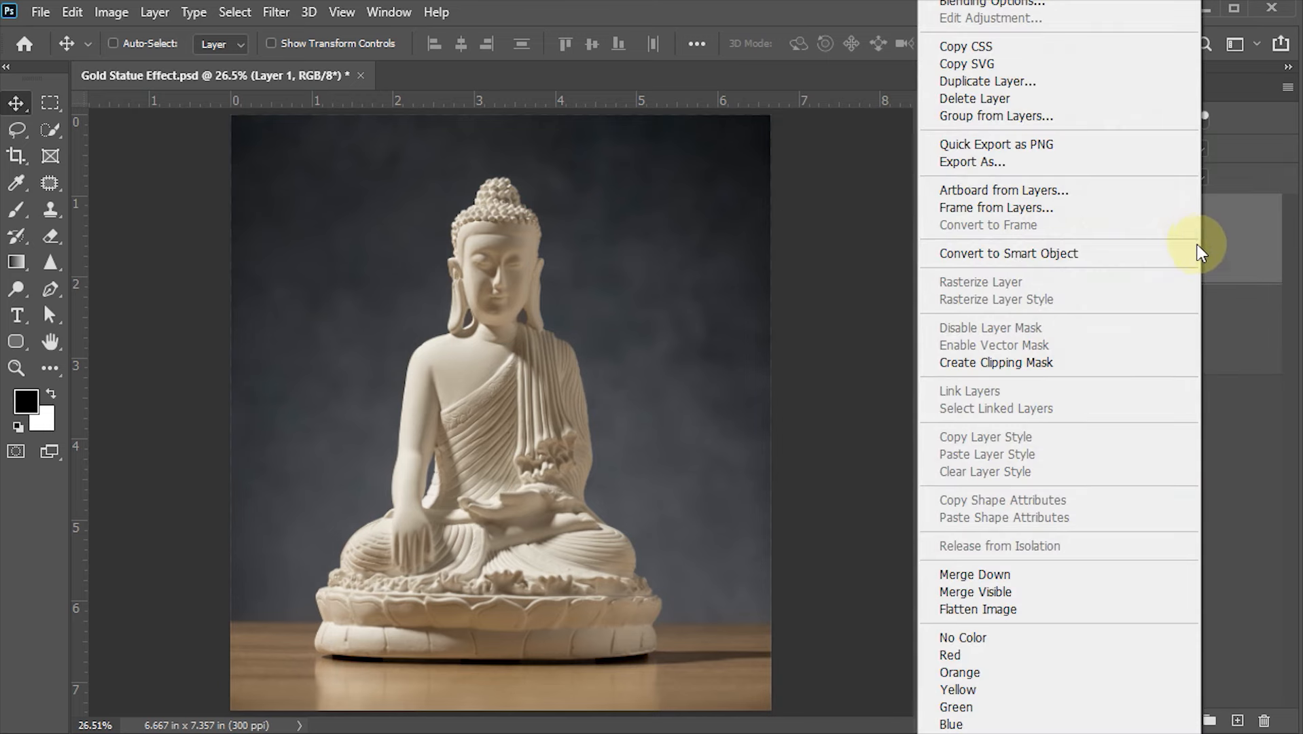
click(1062, 255)
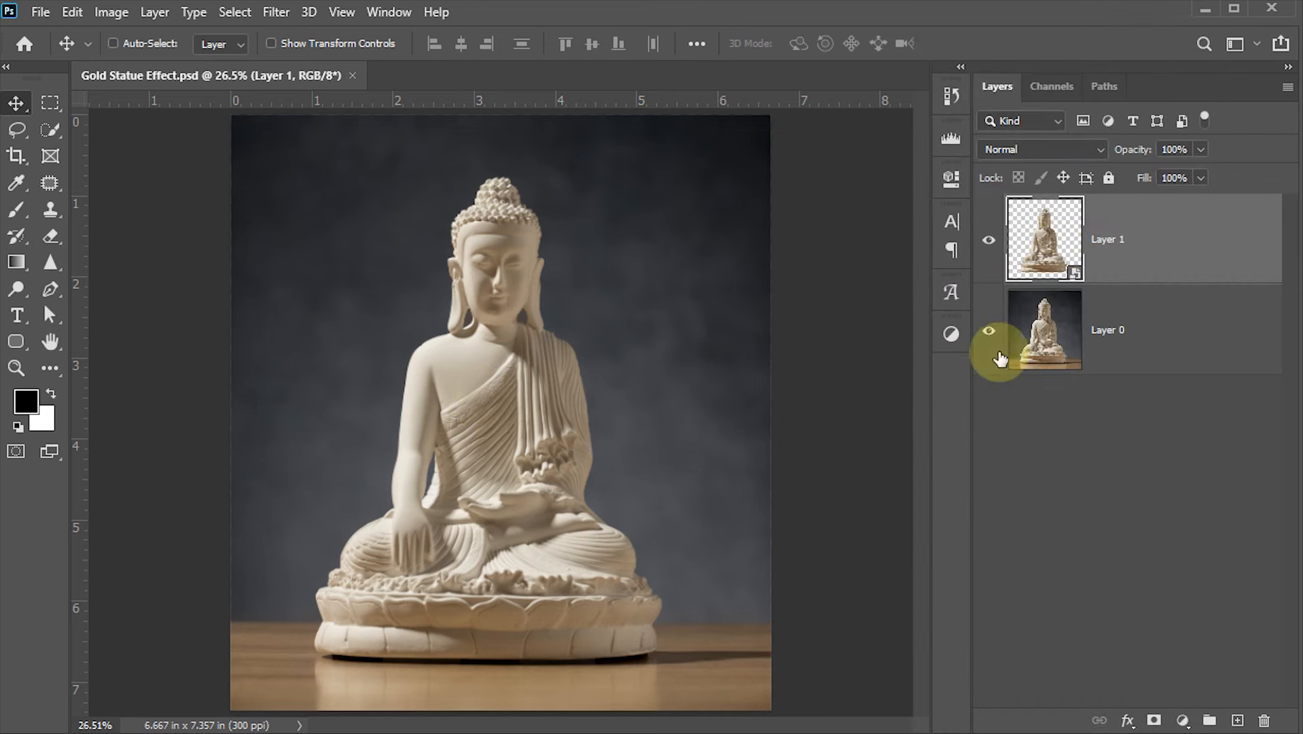
Step: Compare the statue cutout with the original photo by toggling Layer 0's visibility
click(988, 333)
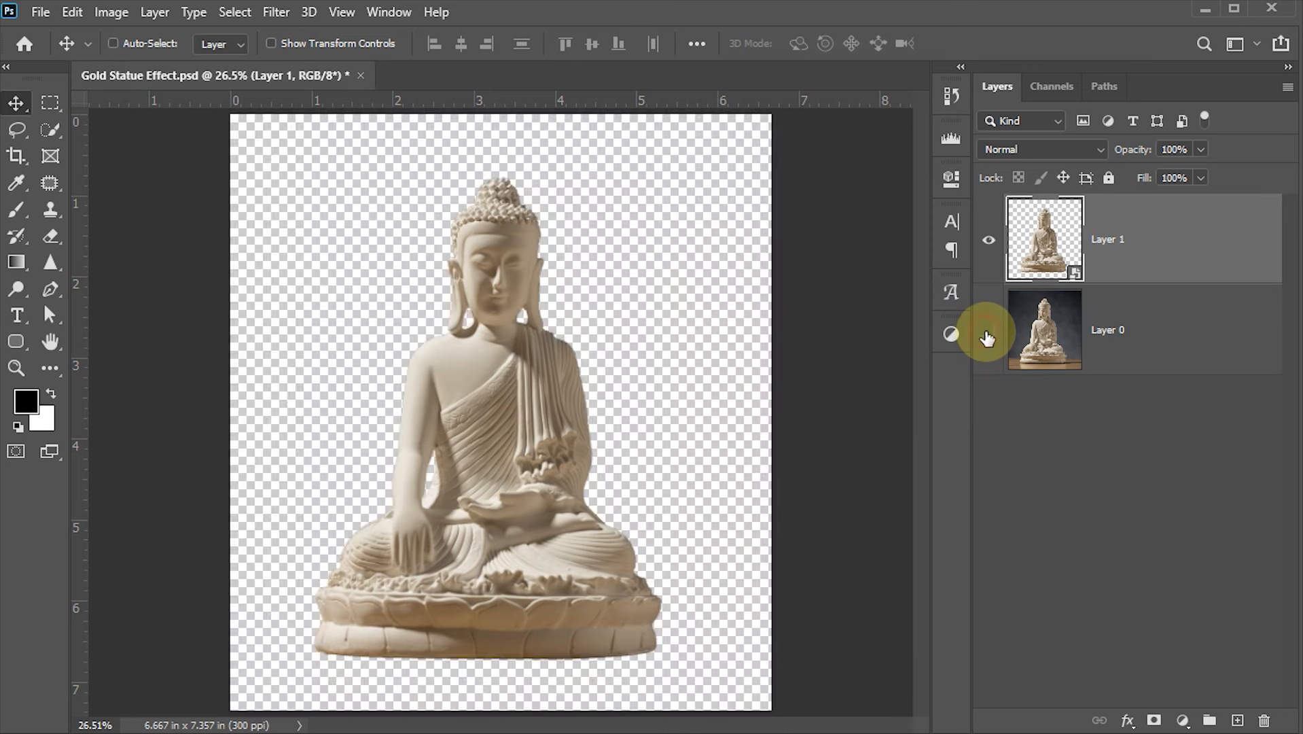
click(988, 333)
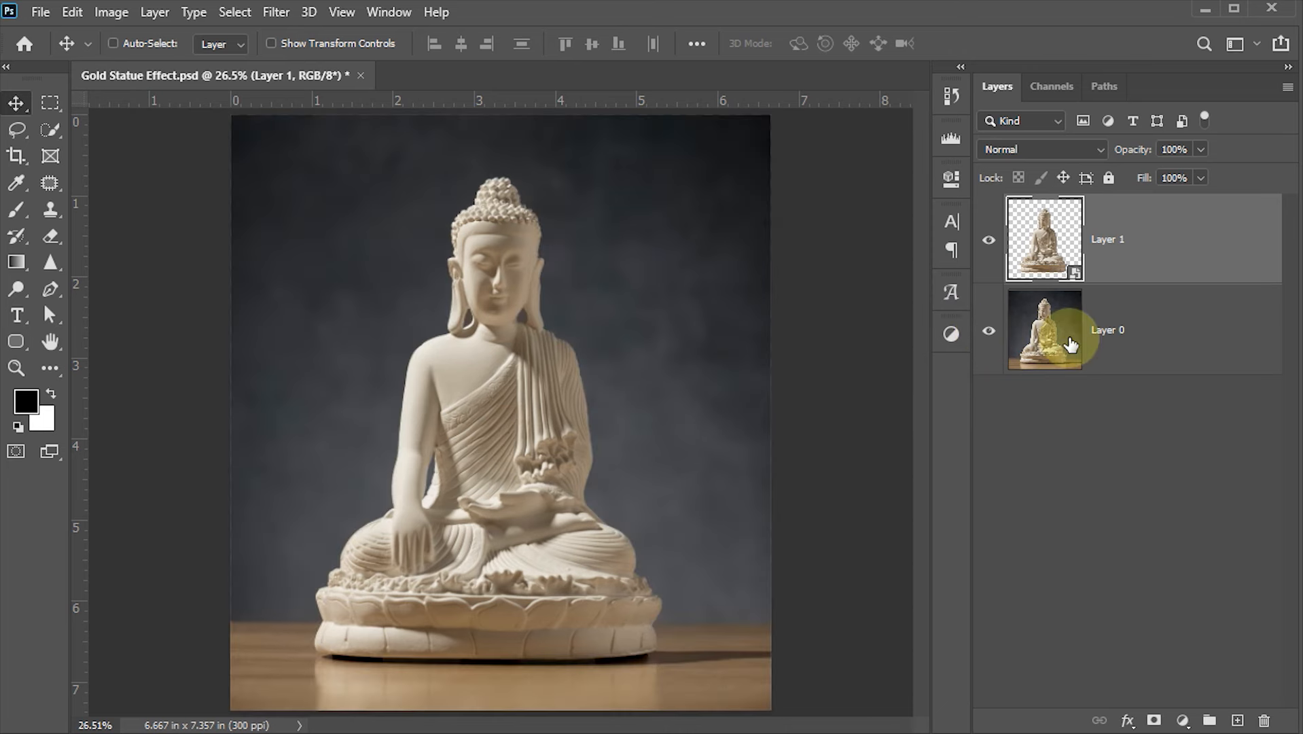
click(1043, 333)
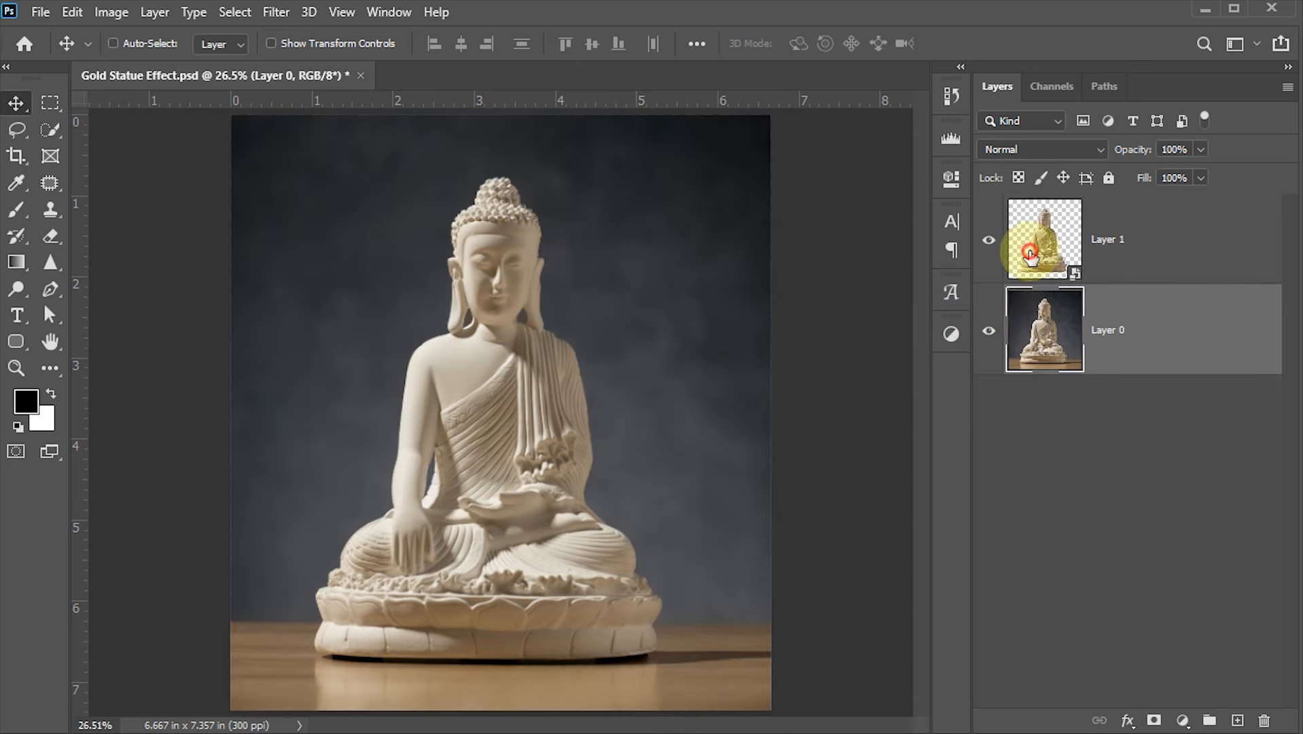
Step: Apply a Surface Blur to Layer 1 with a radius of 11 pixels and a threshold of 5 levels
click(1031, 255)
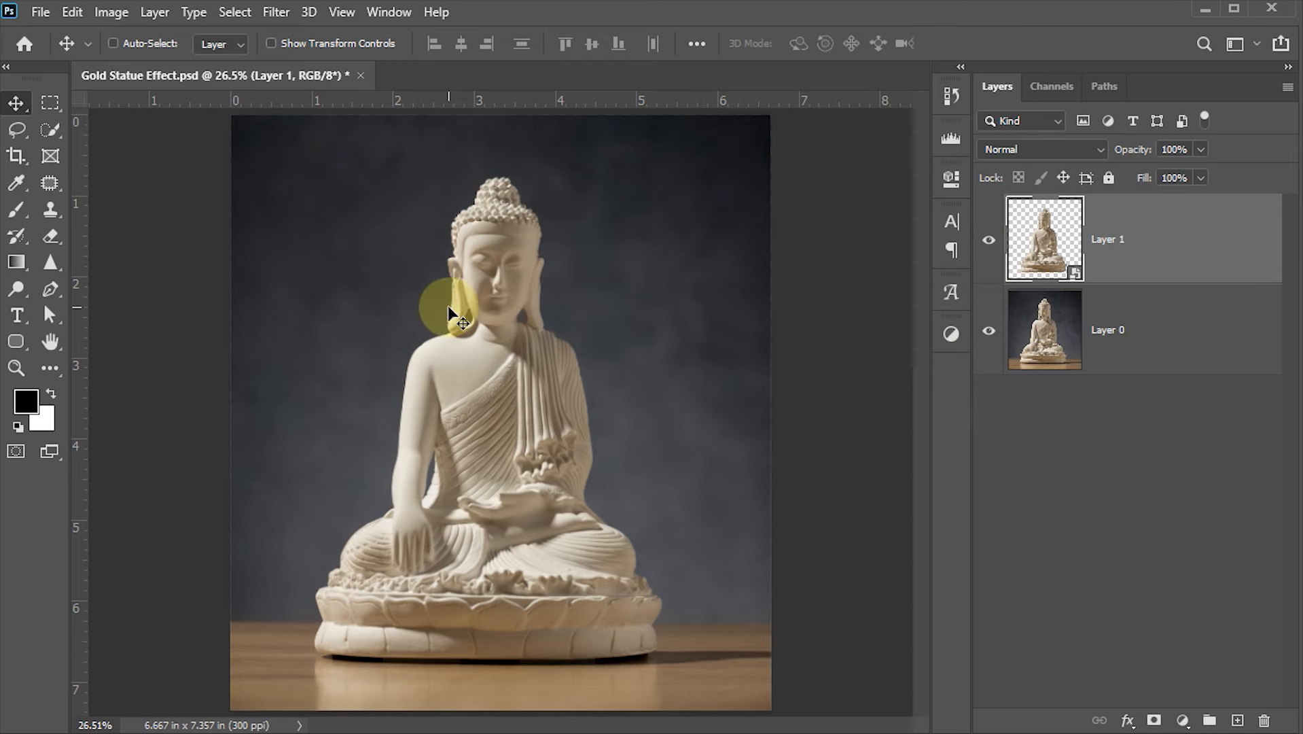
click(269, 10)
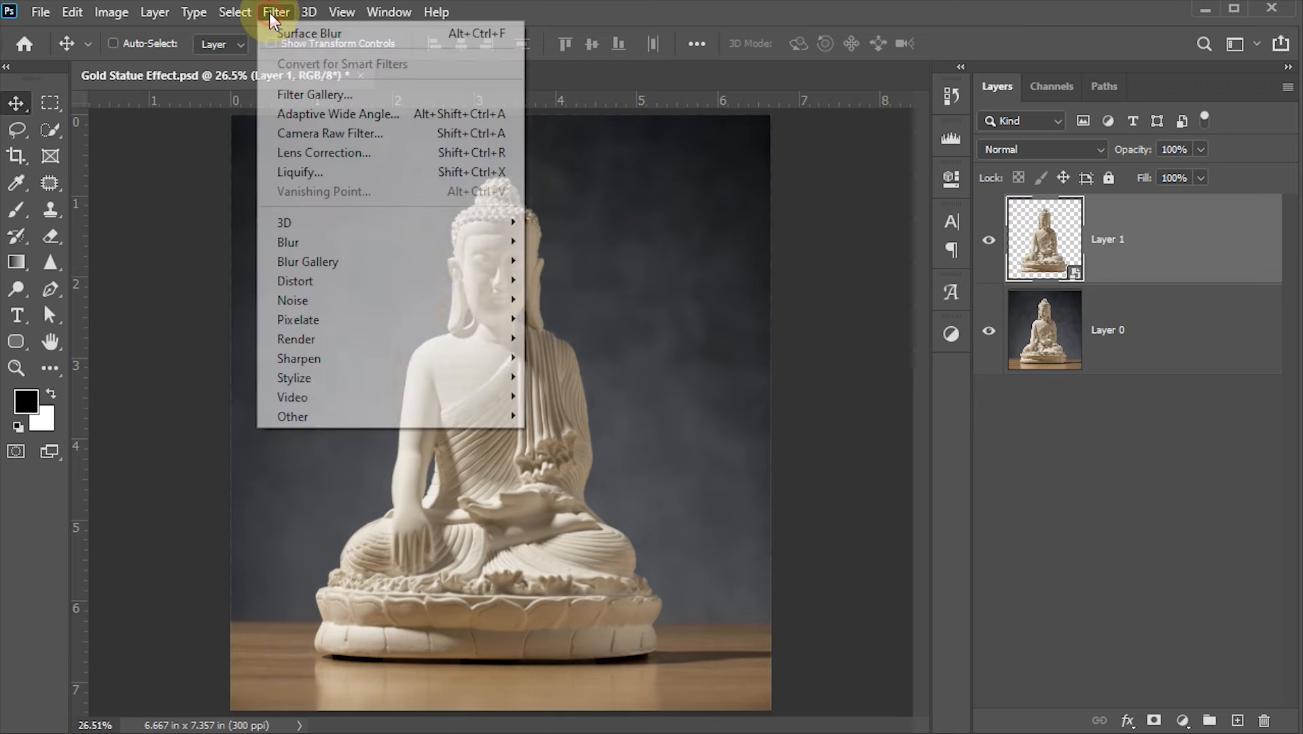
mouse_move(322, 243)
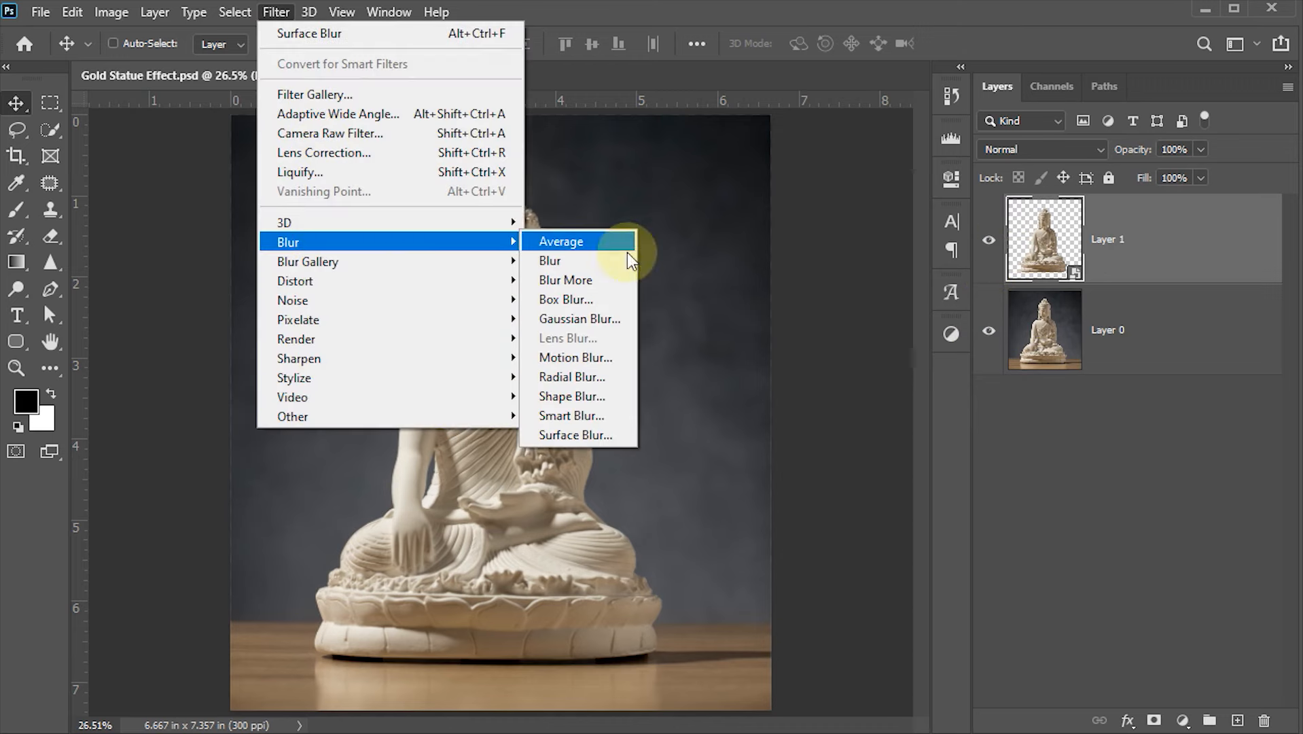
click(595, 434)
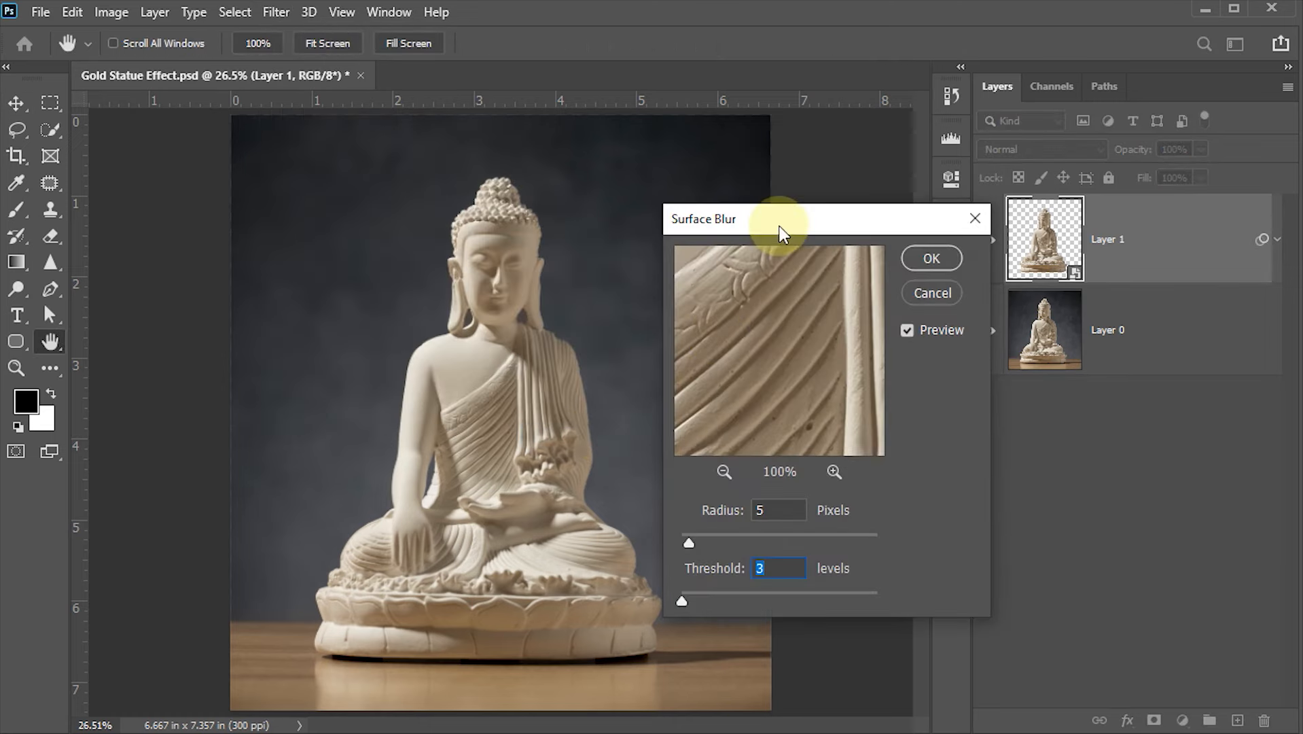
drag(767, 214, 698, 399)
mouse_move(670, 319)
mouse_down()
mouse_move(675, 393)
mouse_move(661, 340)
mouse_up()
click(602, 466)
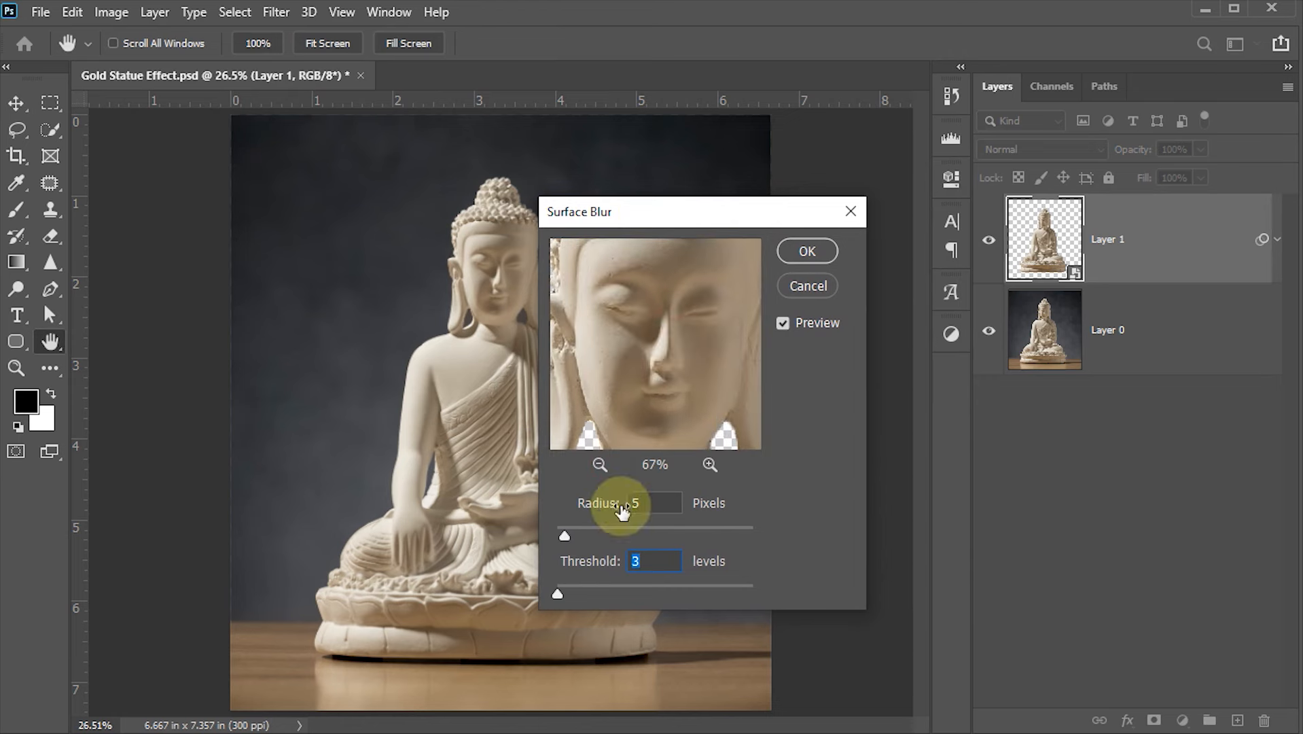
click(658, 502)
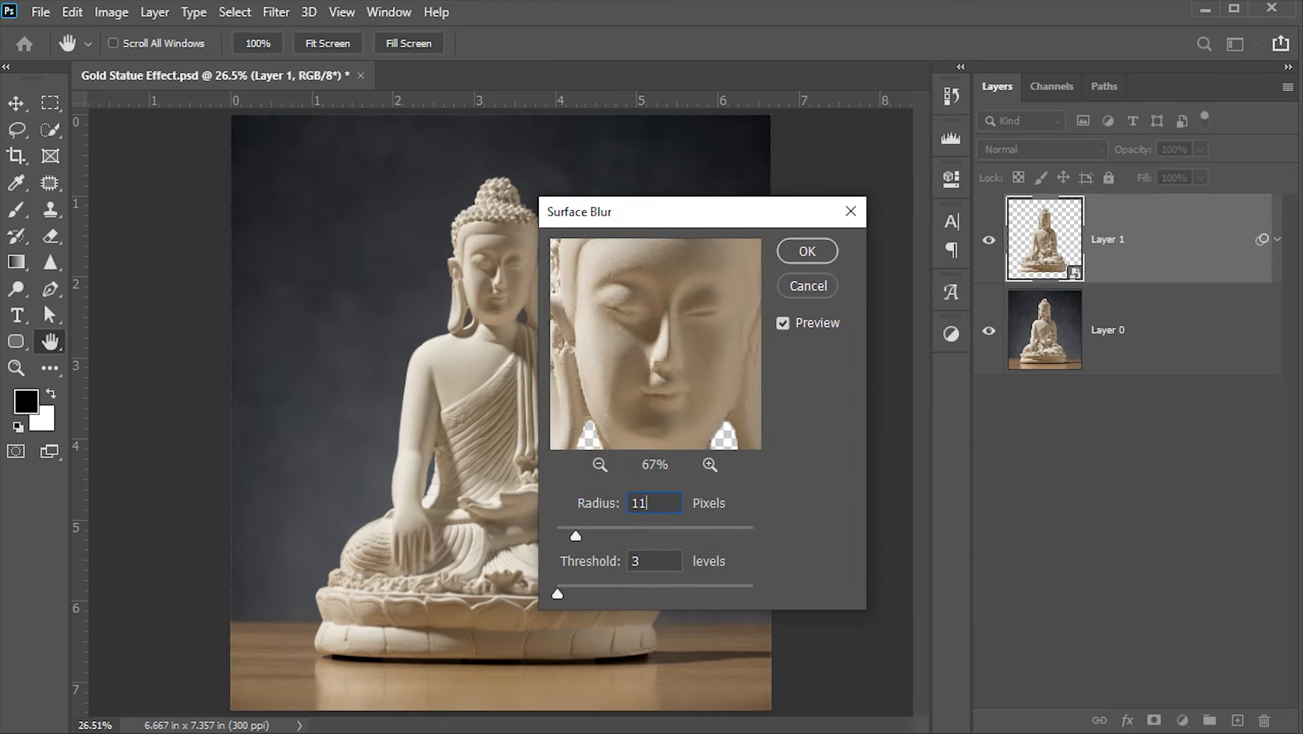
click(646, 560)
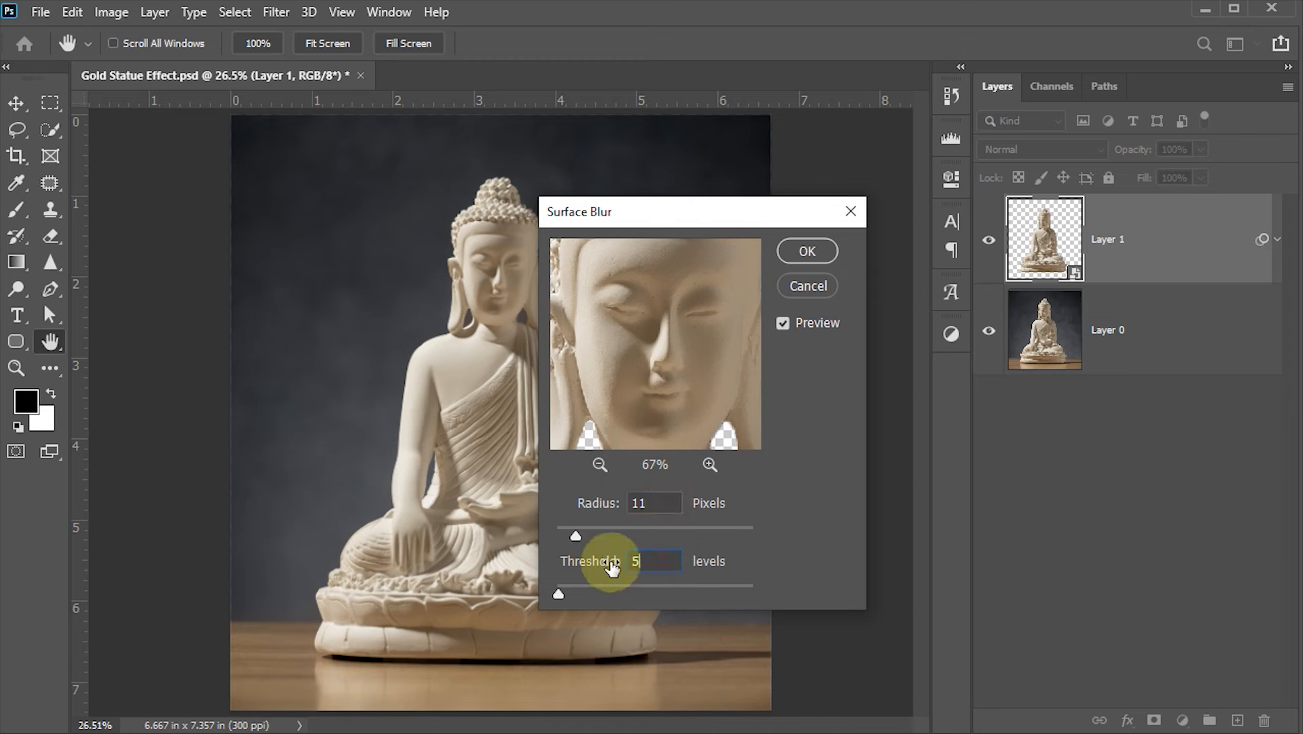
click(806, 249)
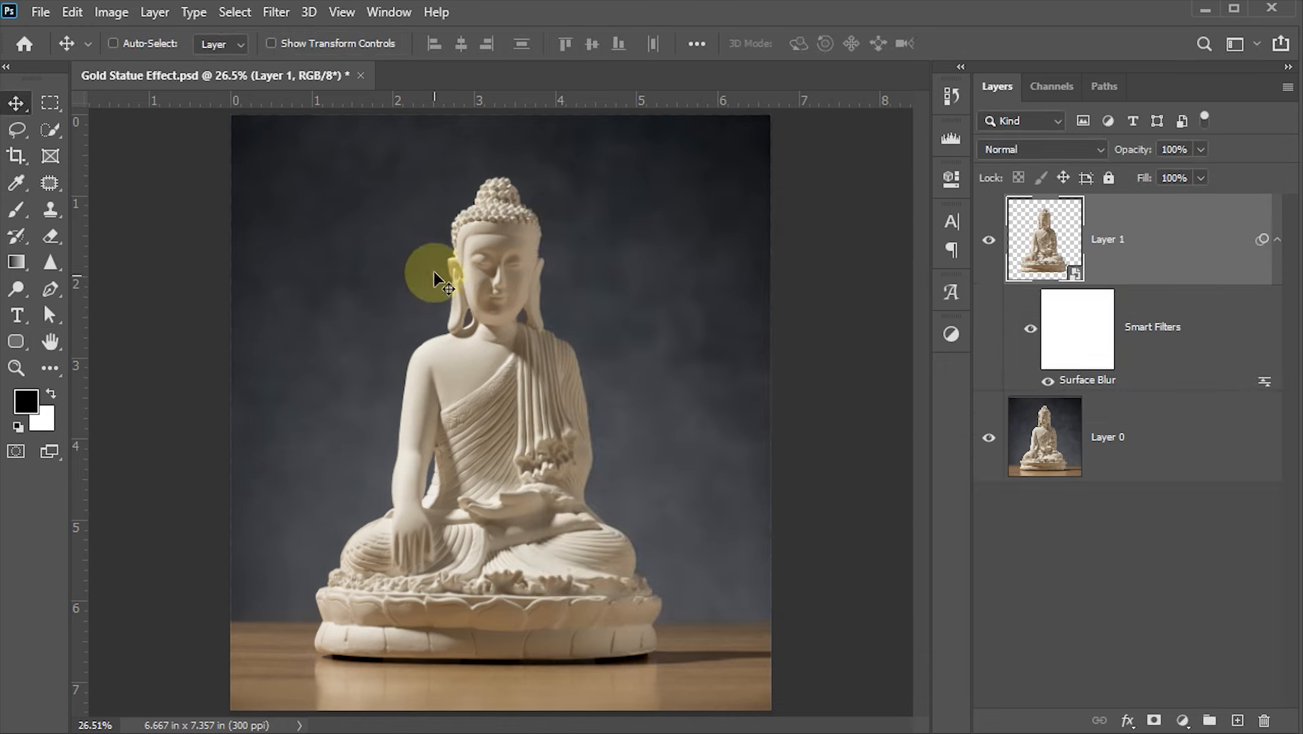
Step: Inspect the Surface Blur on the statue's face up close and return to the full image
key(z)
drag(478, 249, 663, 524)
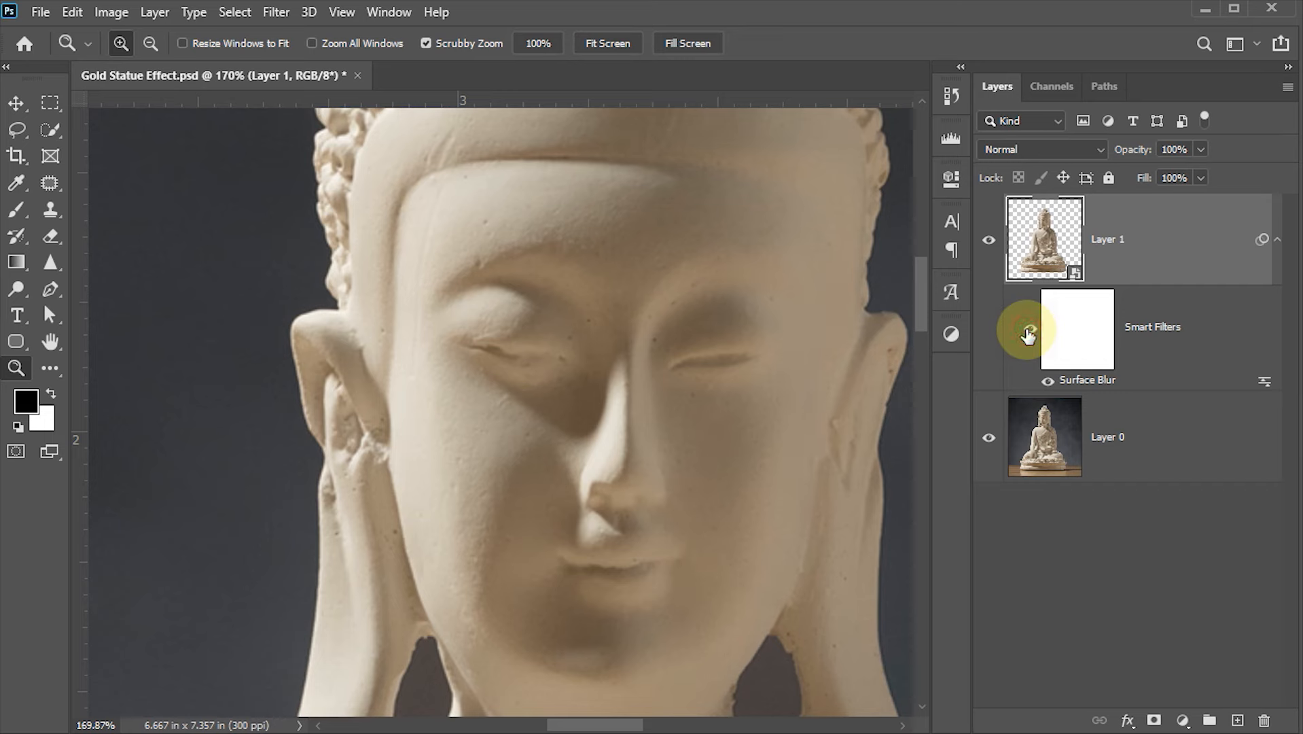
key(ctrl+0)
click(19, 104)
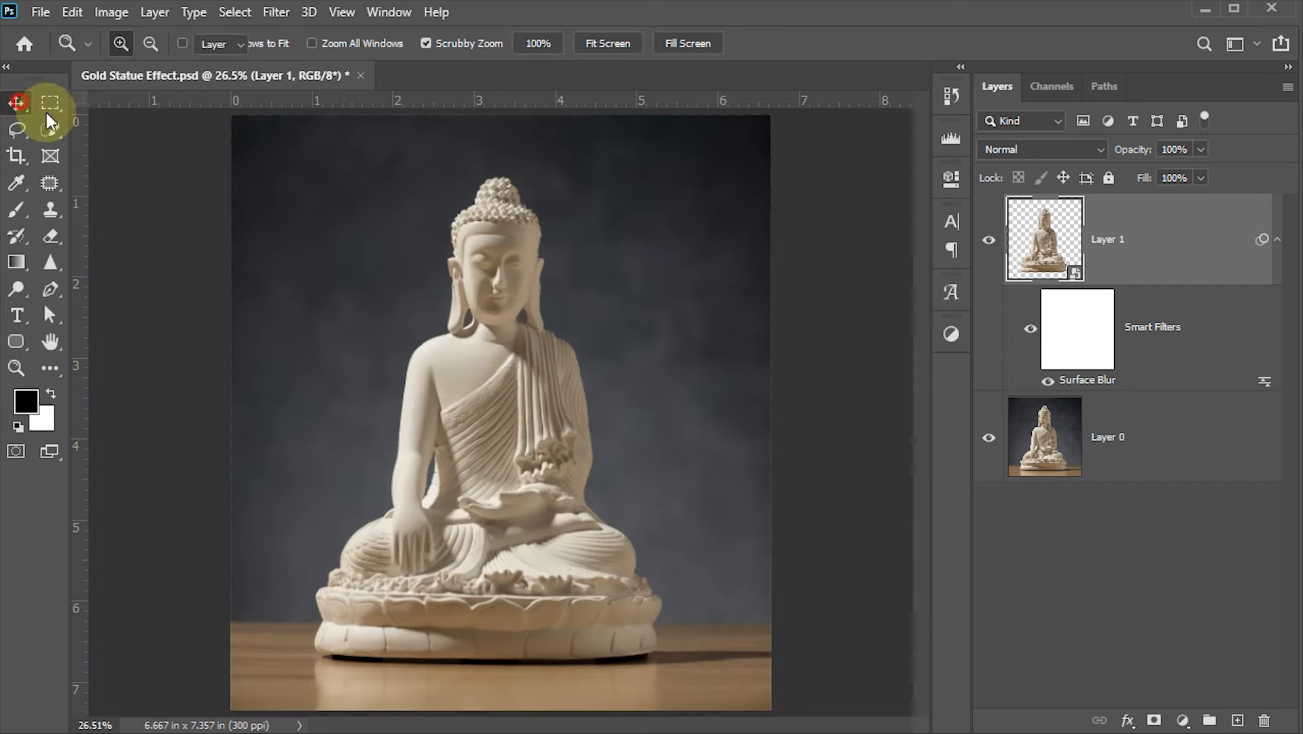
Step: Add a Black & White adjustment layer with default settings above Layer 1 and clip it to the statue
click(1185, 722)
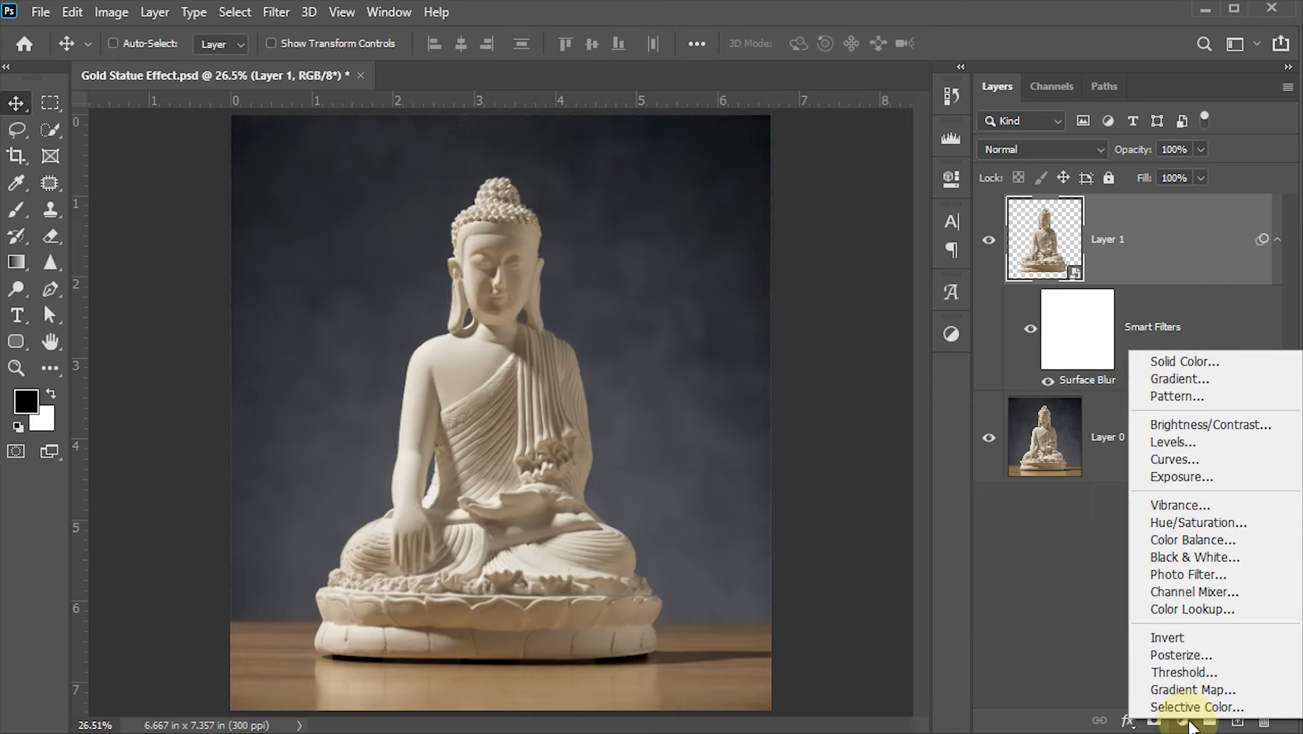
click(1176, 555)
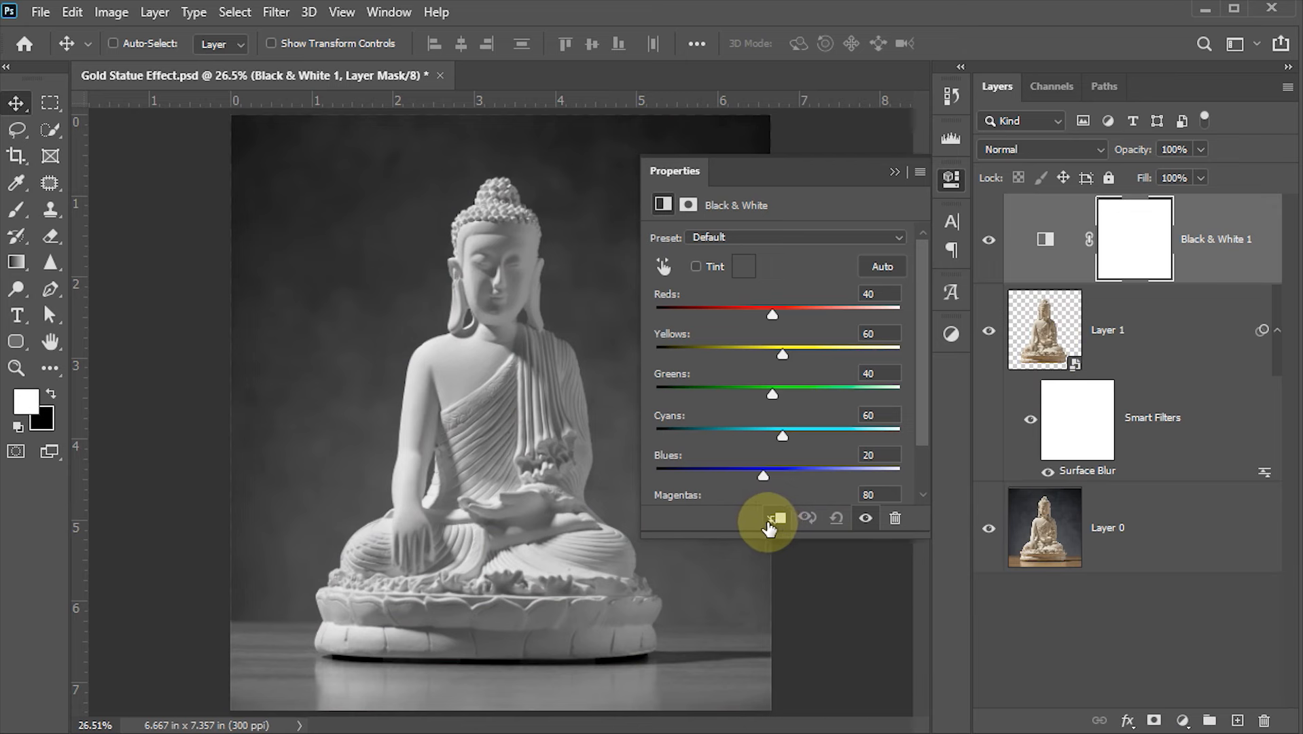
click(776, 520)
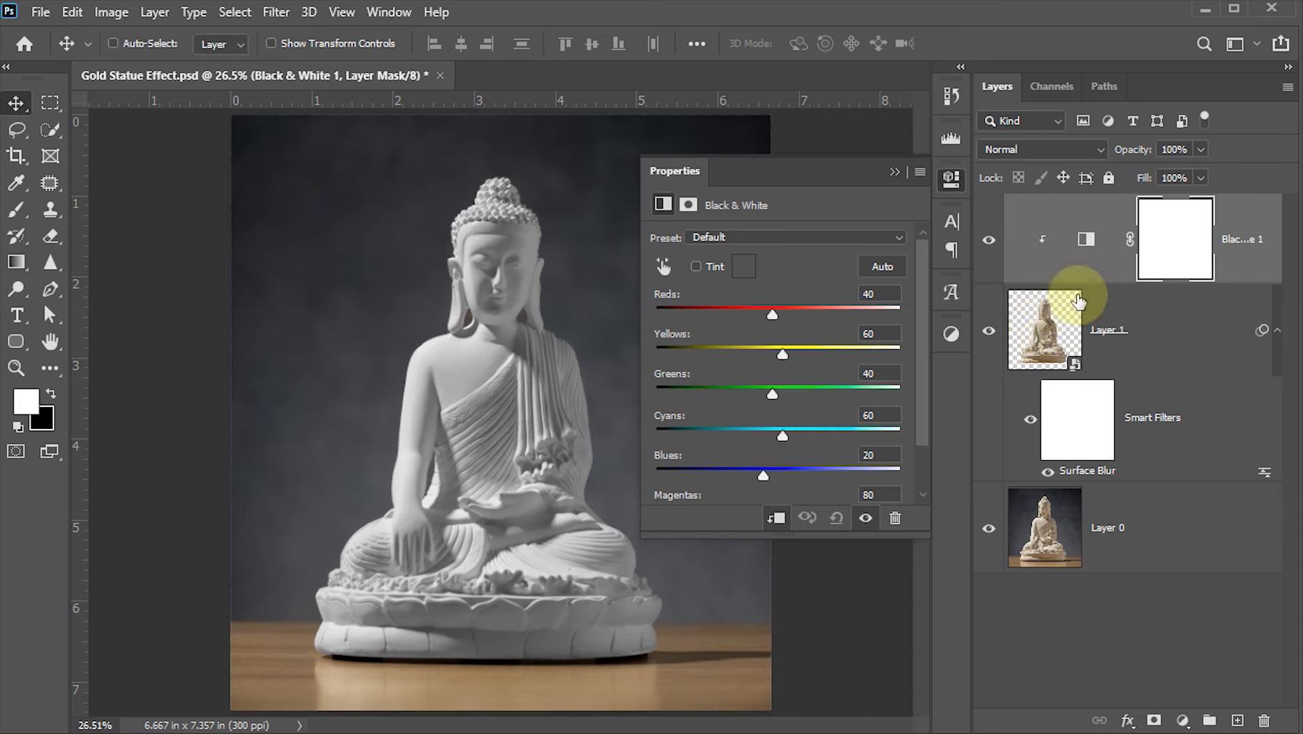
click(951, 180)
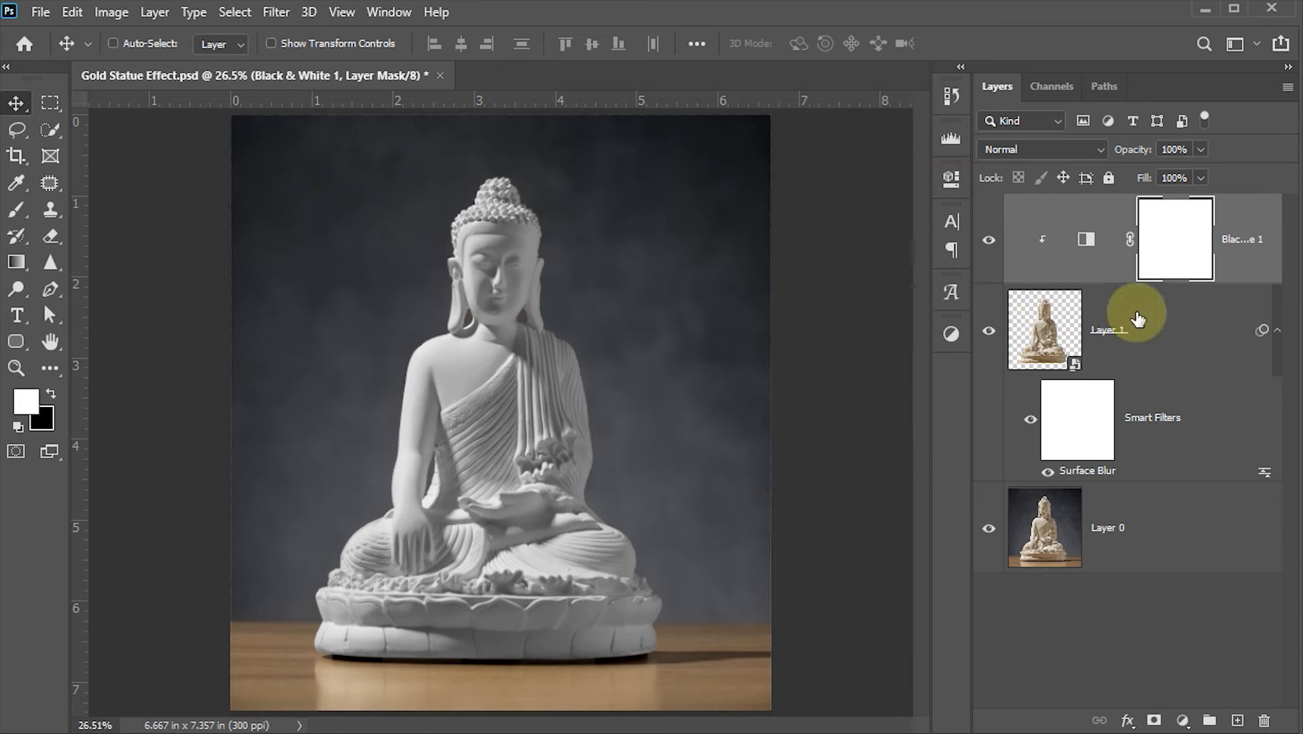
Step: Apply Shadows/Highlights to Layer 1 with a shadows amount of 100%
click(1045, 325)
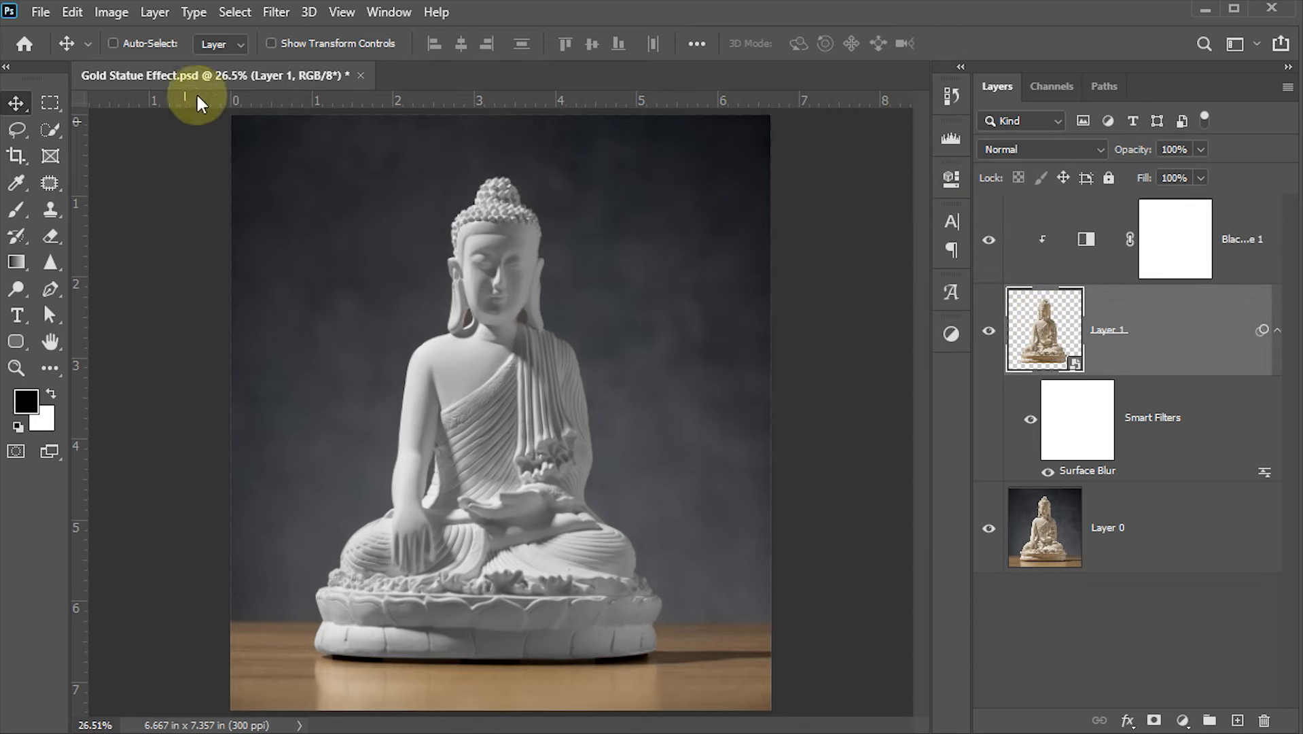
click(114, 13)
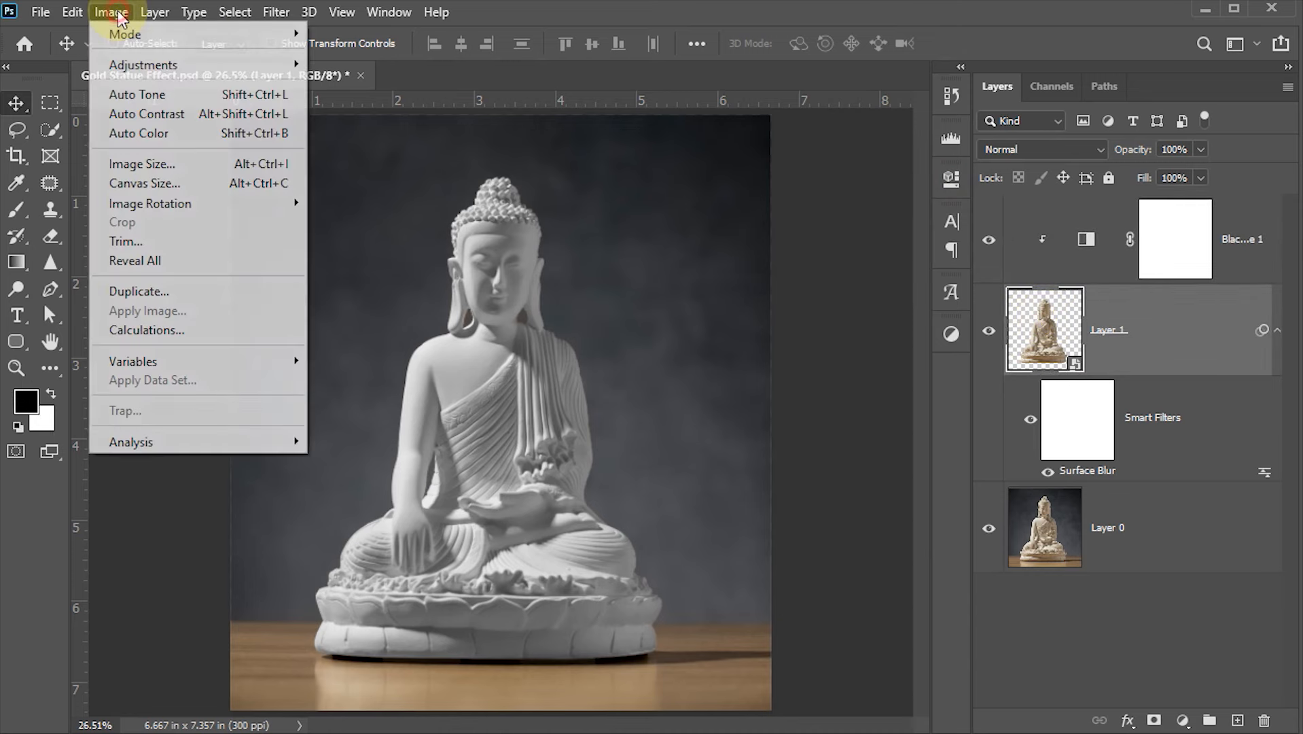
mouse_move(134, 64)
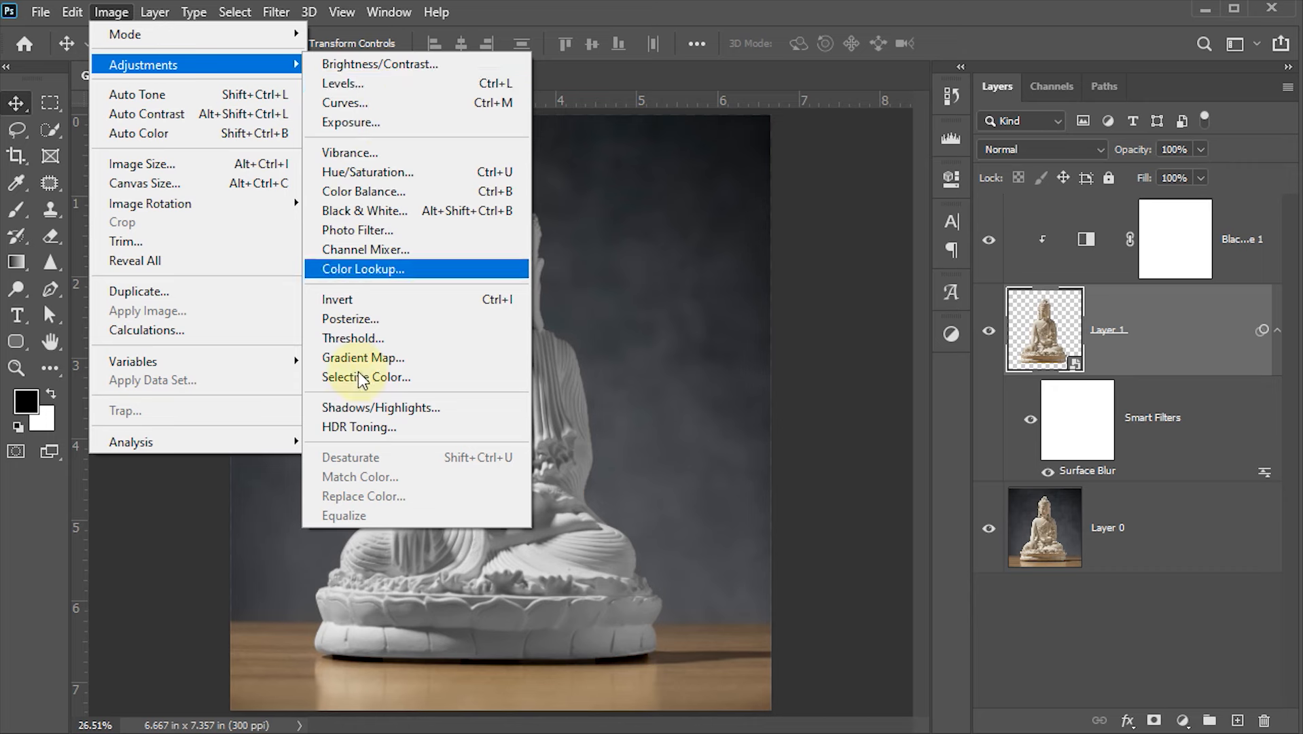
click(441, 411)
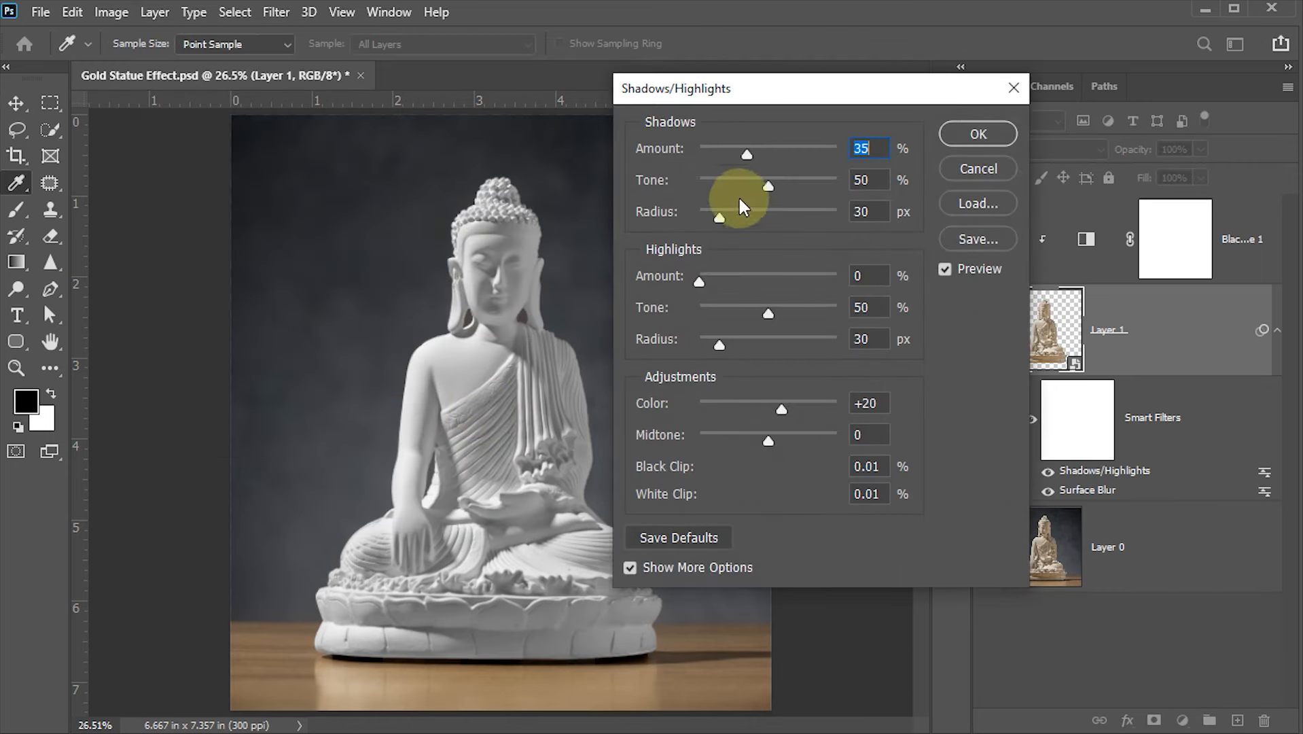
drag(748, 150, 837, 154)
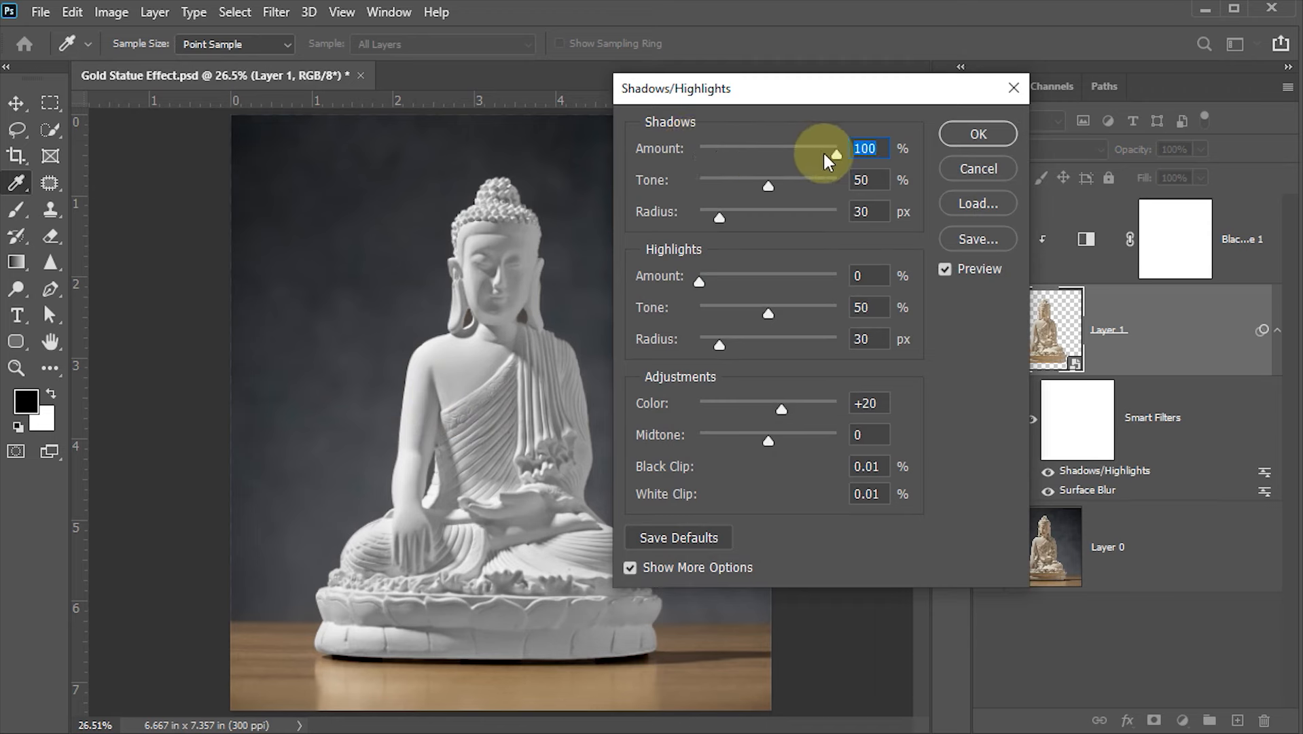
click(987, 132)
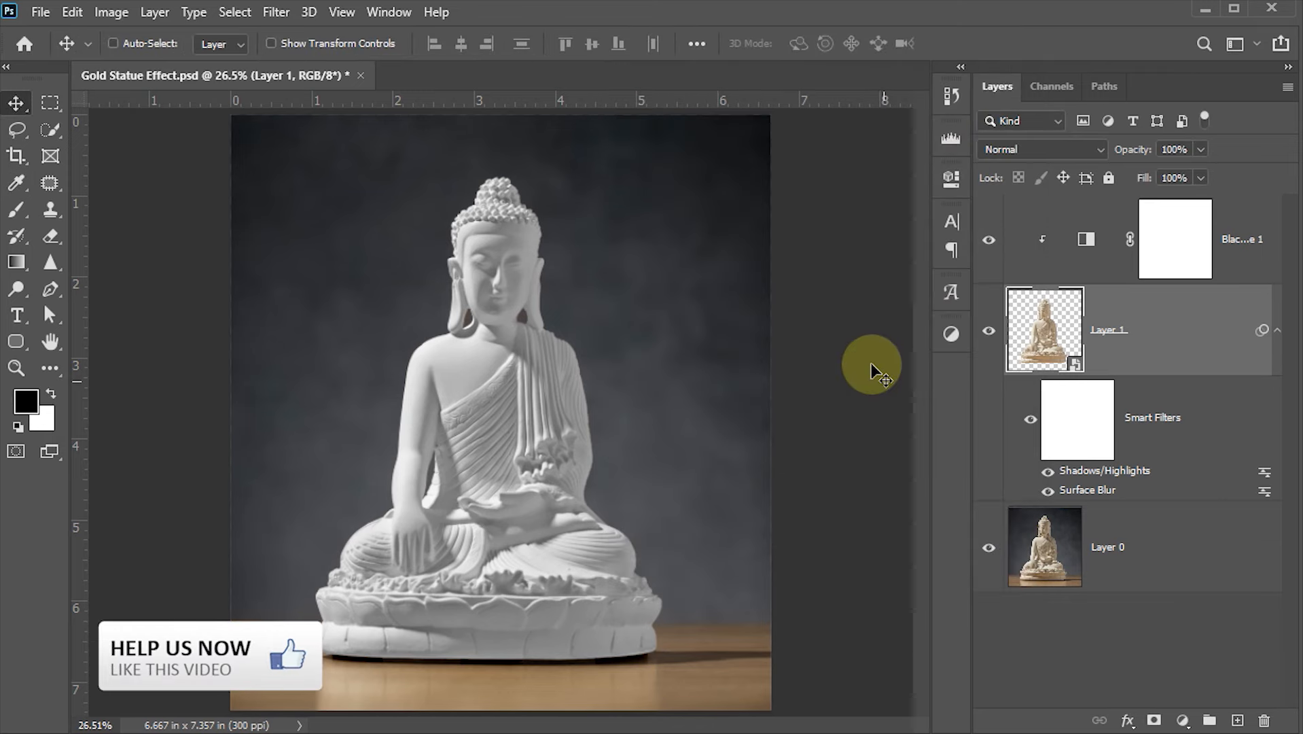
Step: Add a Curves adjustment layer clipped to Layer 1, shape its RGB curve into a wave with three peaks, and lower the white endpoint to about mid-level
click(1183, 722)
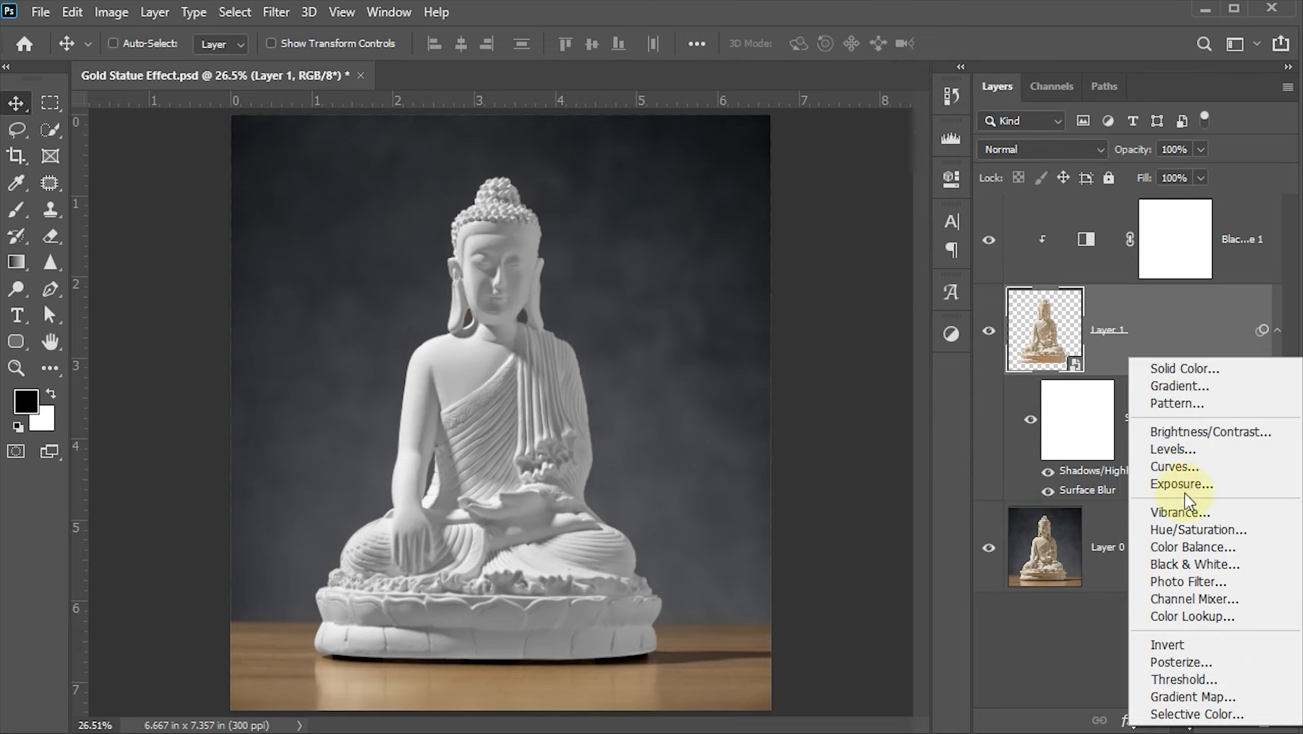
click(1183, 468)
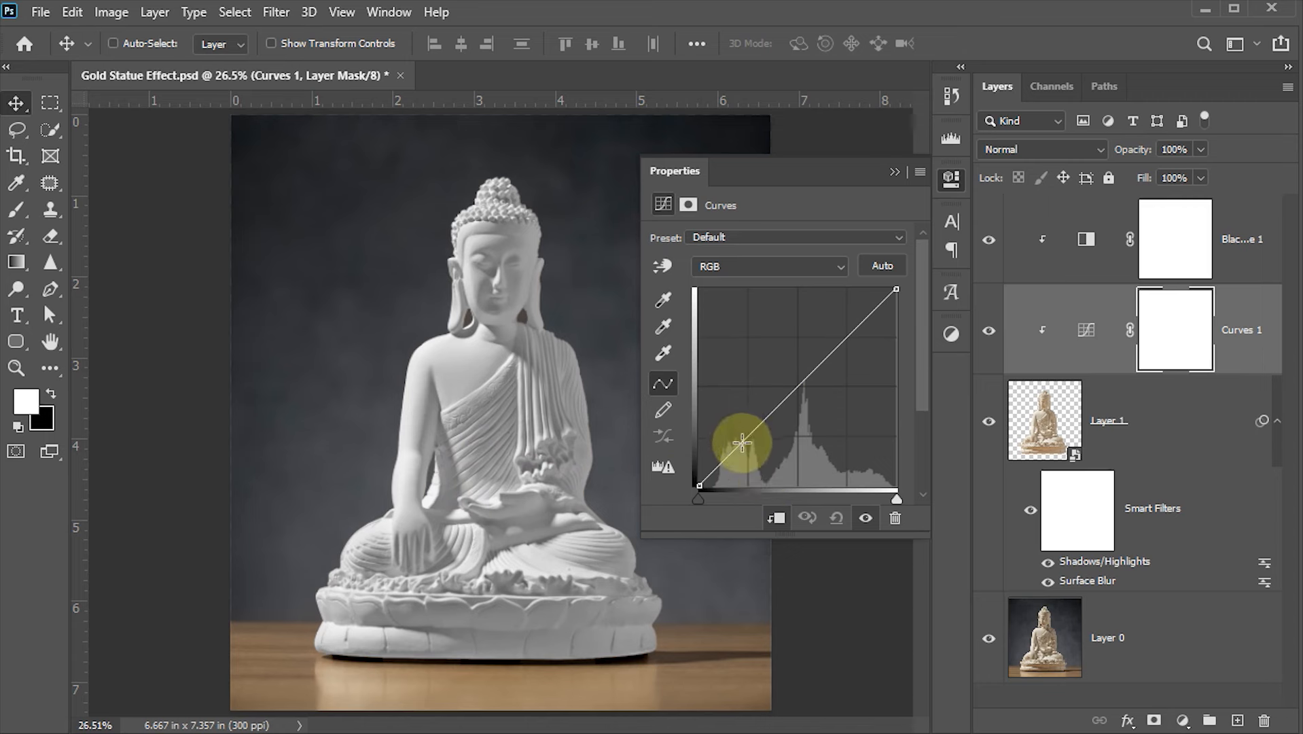
drag(742, 444, 716, 333)
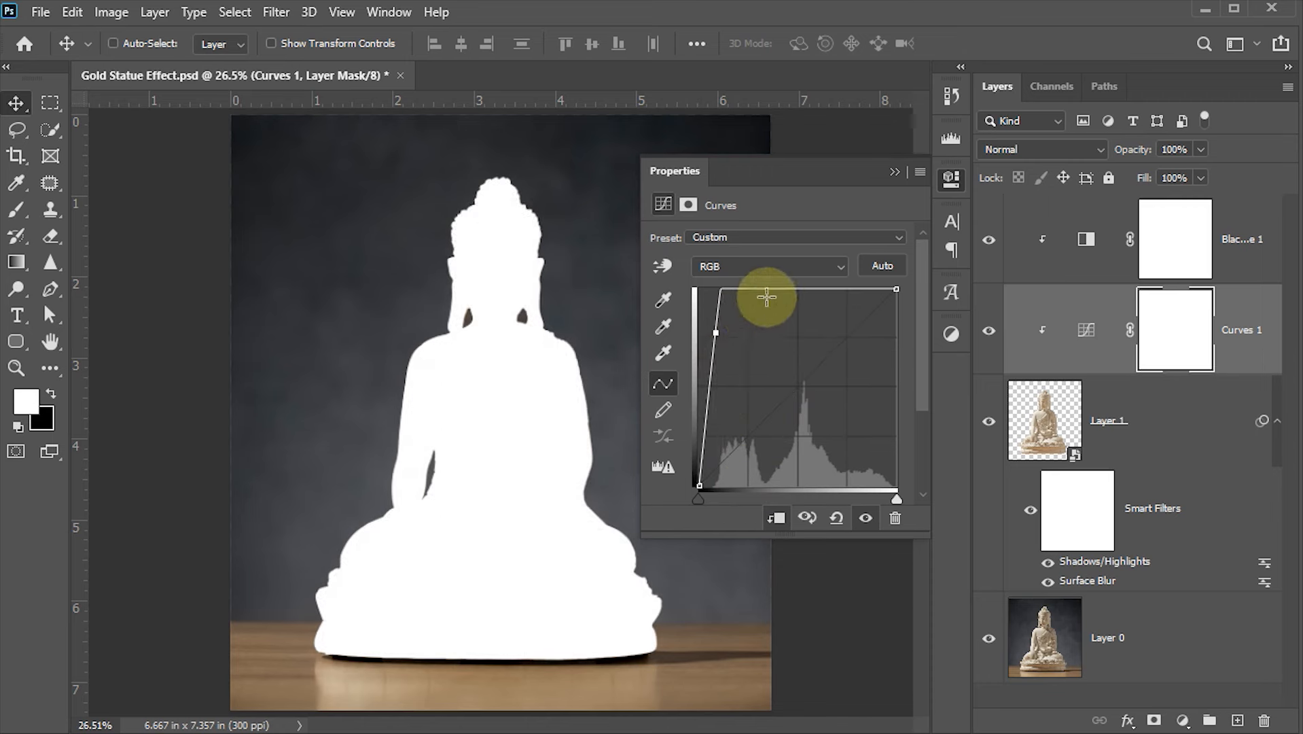
drag(766, 291, 777, 407)
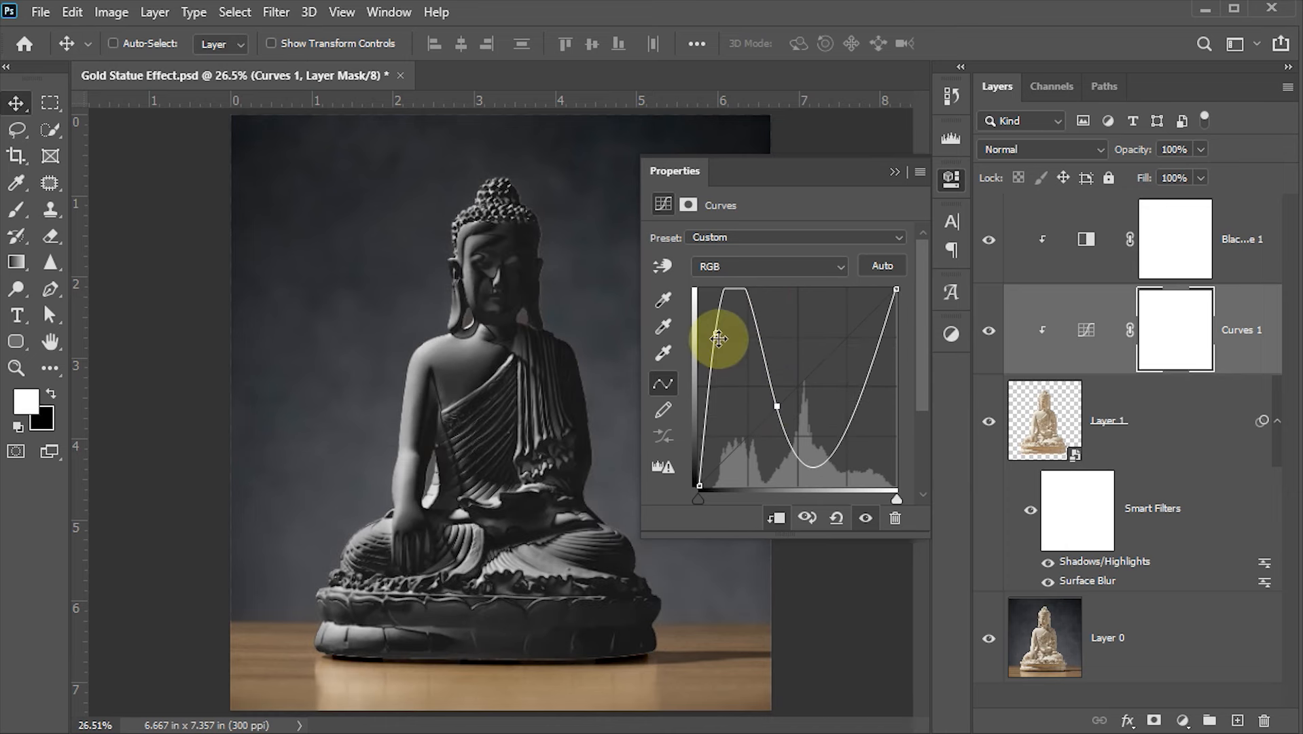
drag(715, 337, 729, 329)
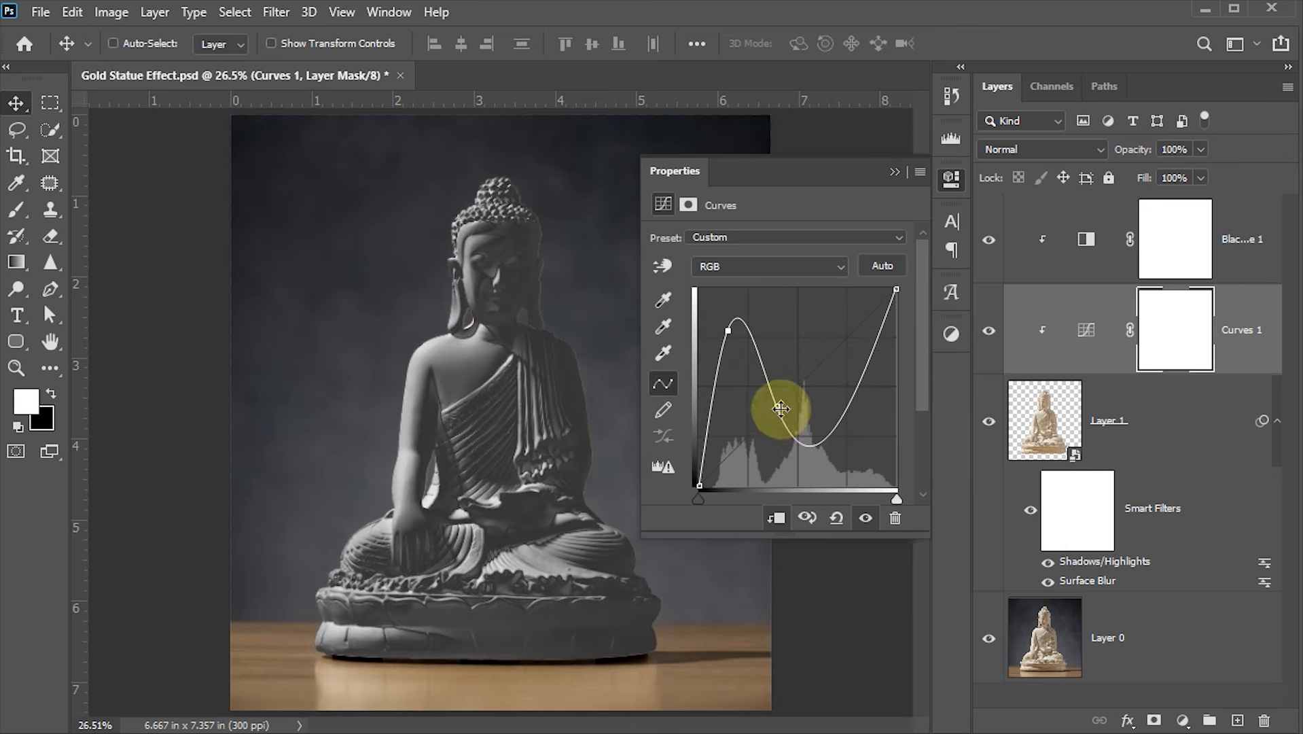
drag(781, 409, 762, 407)
click(820, 472)
drag(823, 465, 776, 340)
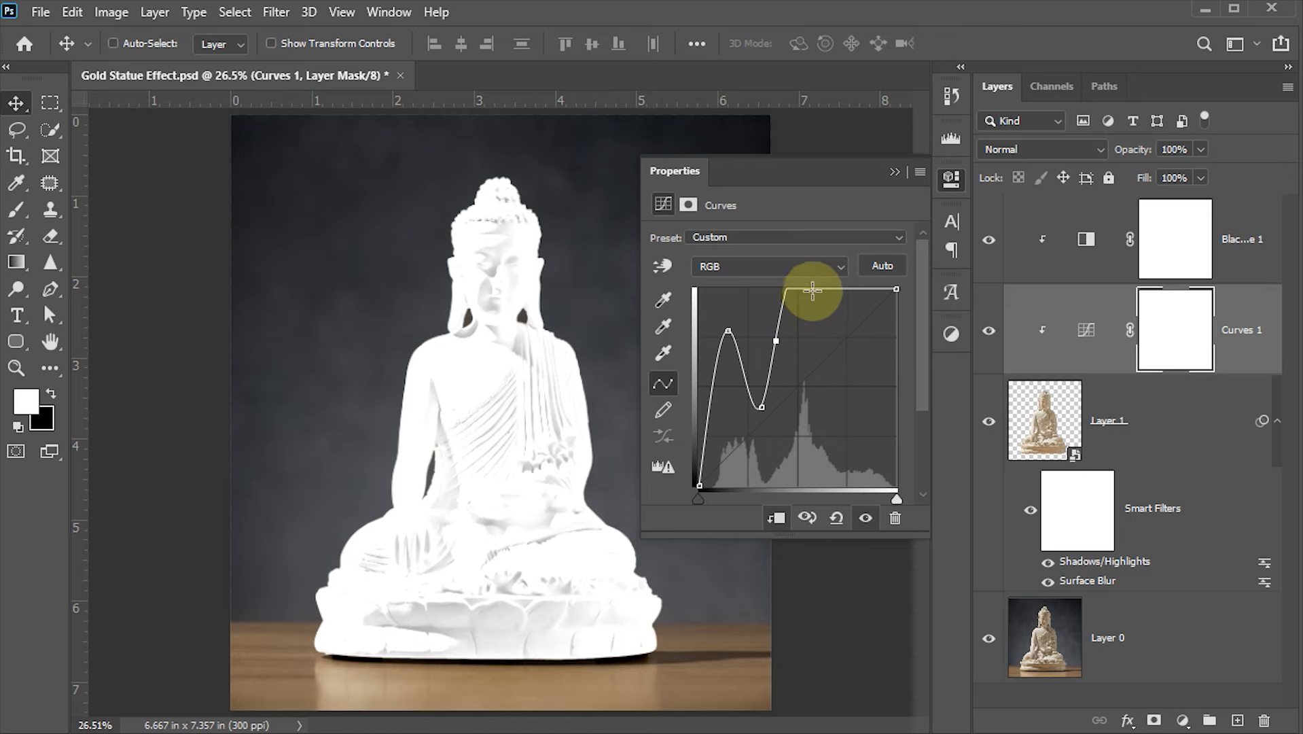
drag(818, 289, 830, 420)
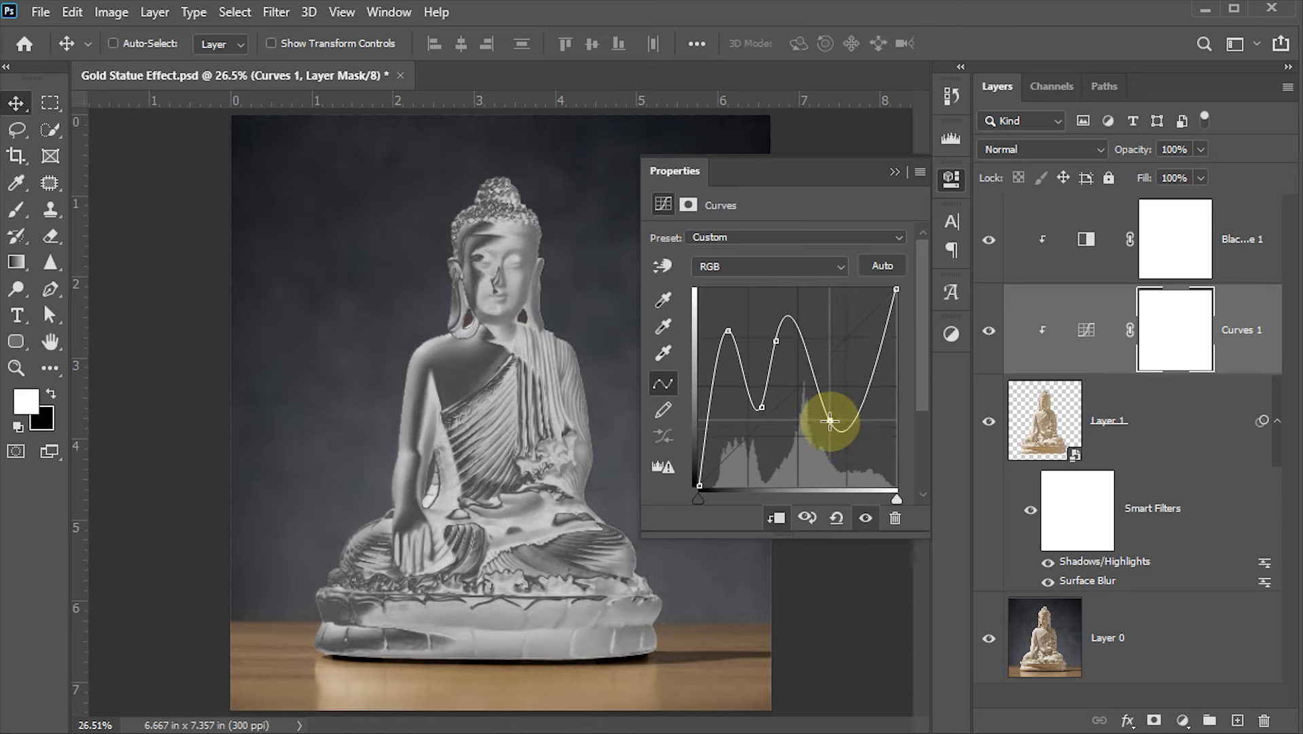
click(868, 332)
drag(868, 332, 898, 408)
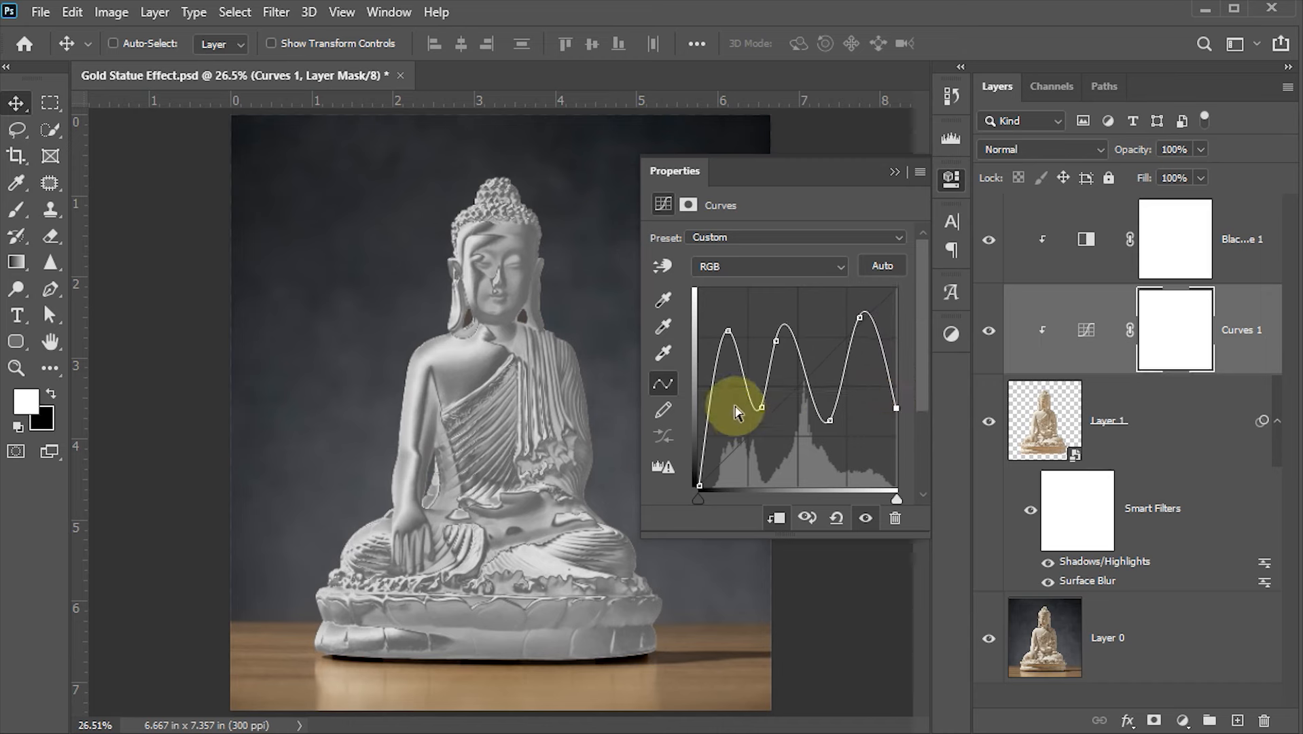
Step: Refine the curve by raising its peaks and deepening the first valley, and target the Curves adjustment instead of its mask
drag(726, 332, 727, 320)
drag(761, 407, 756, 407)
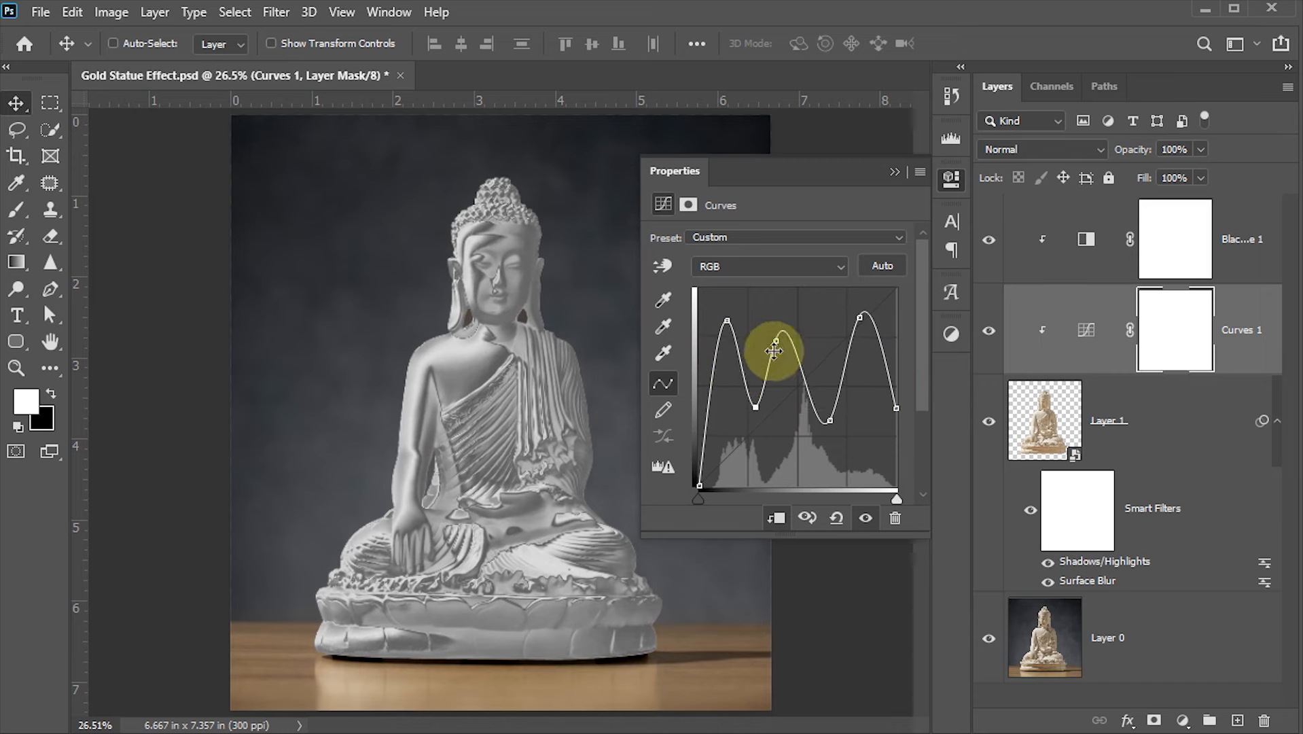
drag(776, 341, 775, 326)
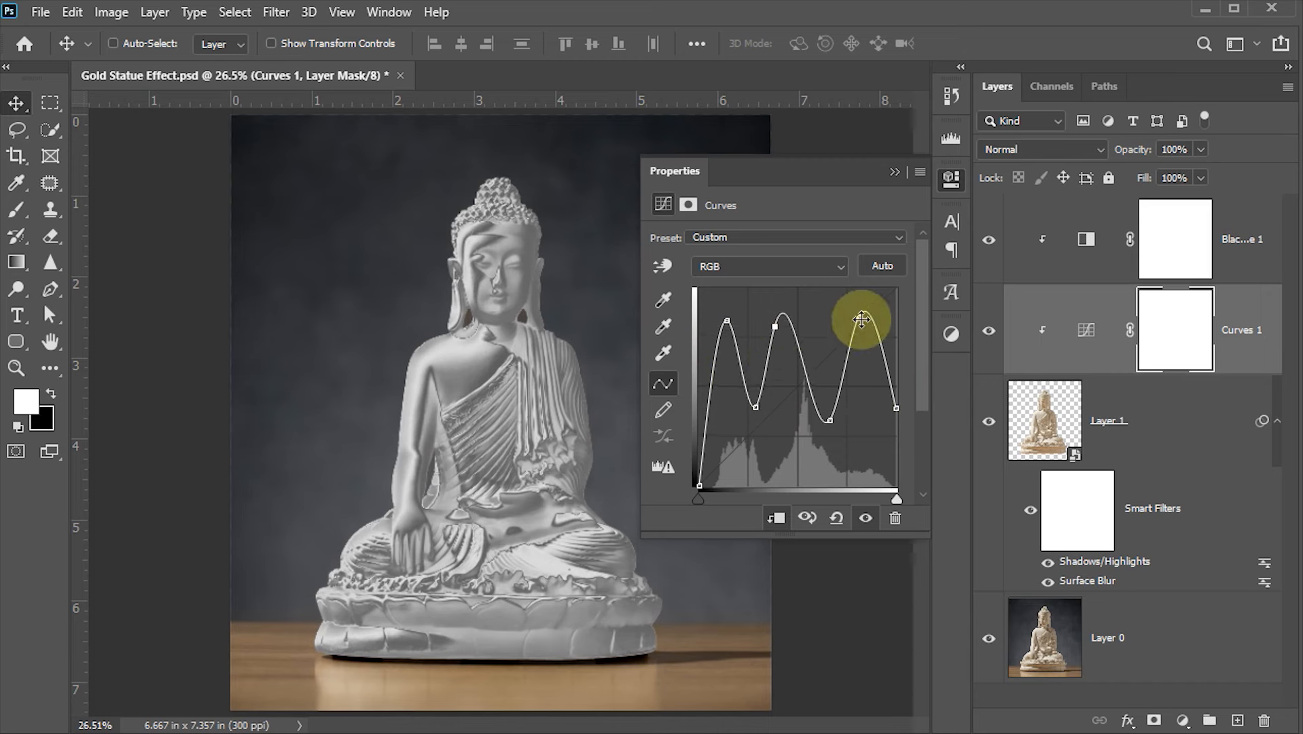
drag(860, 317, 857, 314)
mouse_move(830, 421)
mouse_down()
mouse_move(846, 423)
mouse_move(836, 418)
mouse_up()
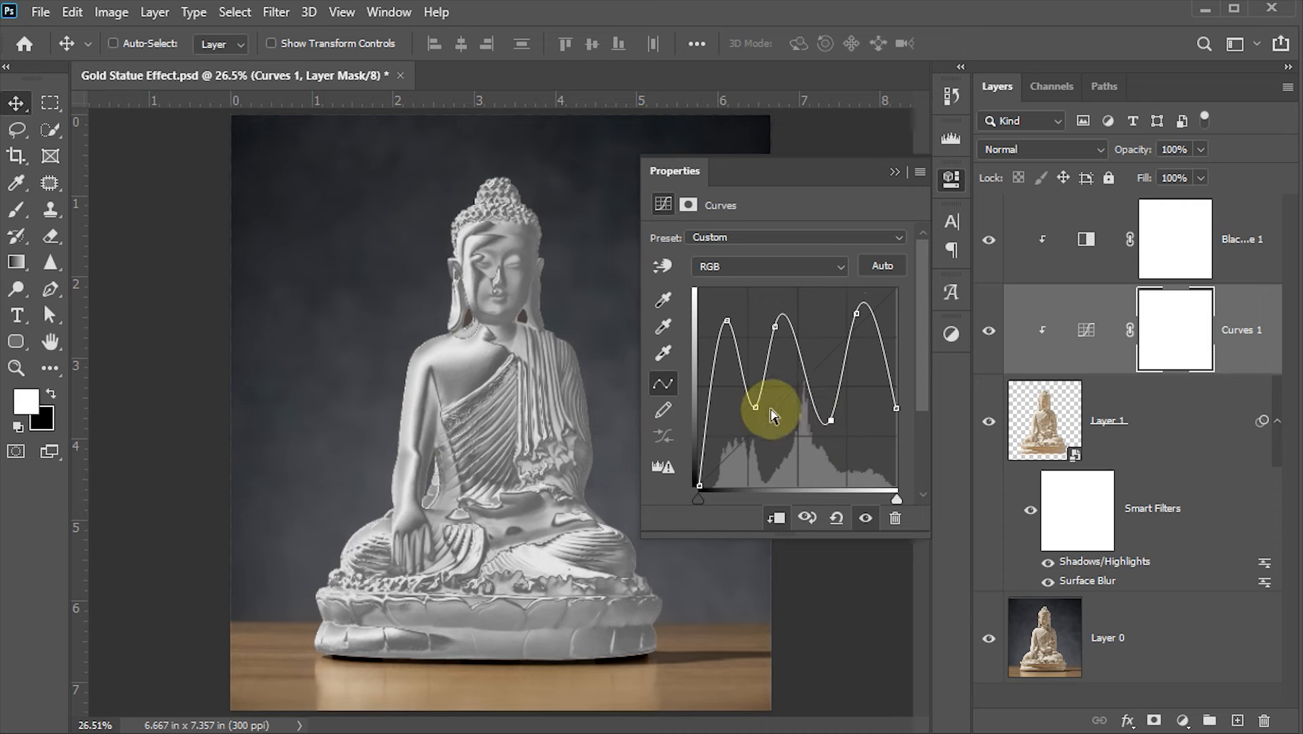
drag(756, 407, 762, 431)
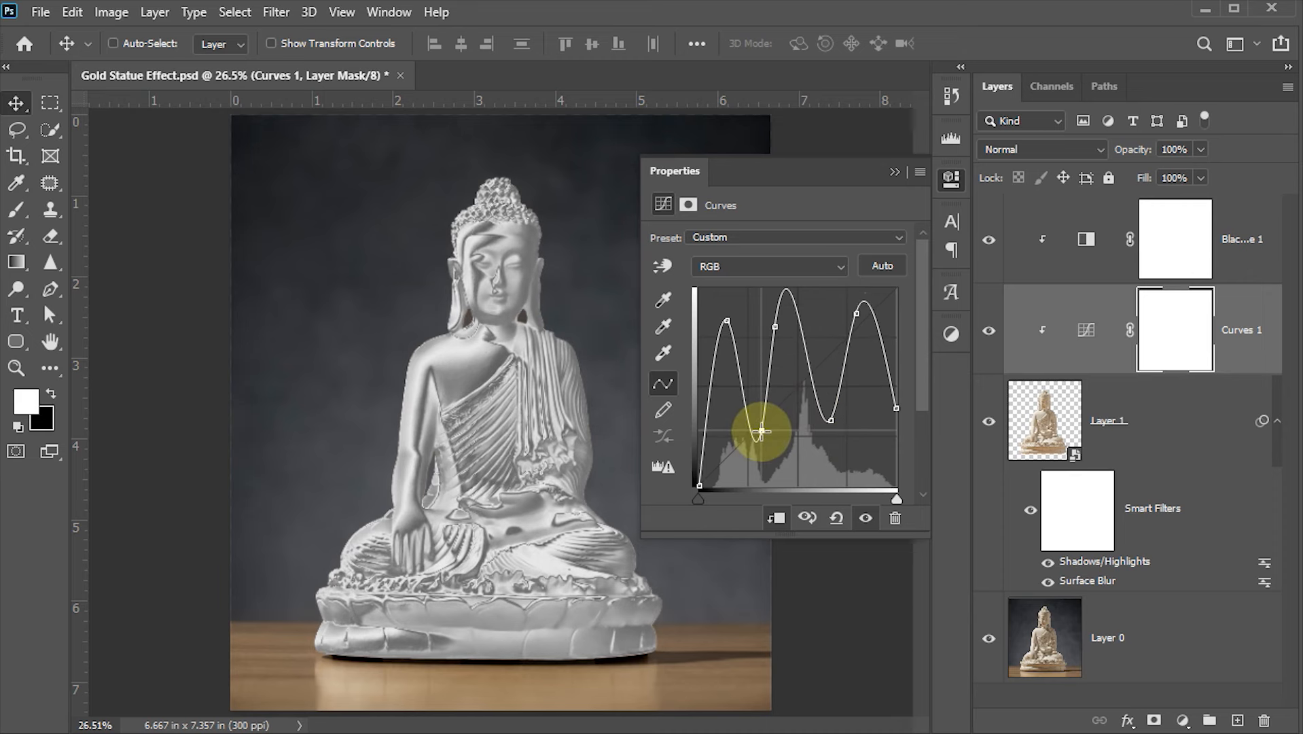
drag(776, 328, 779, 330)
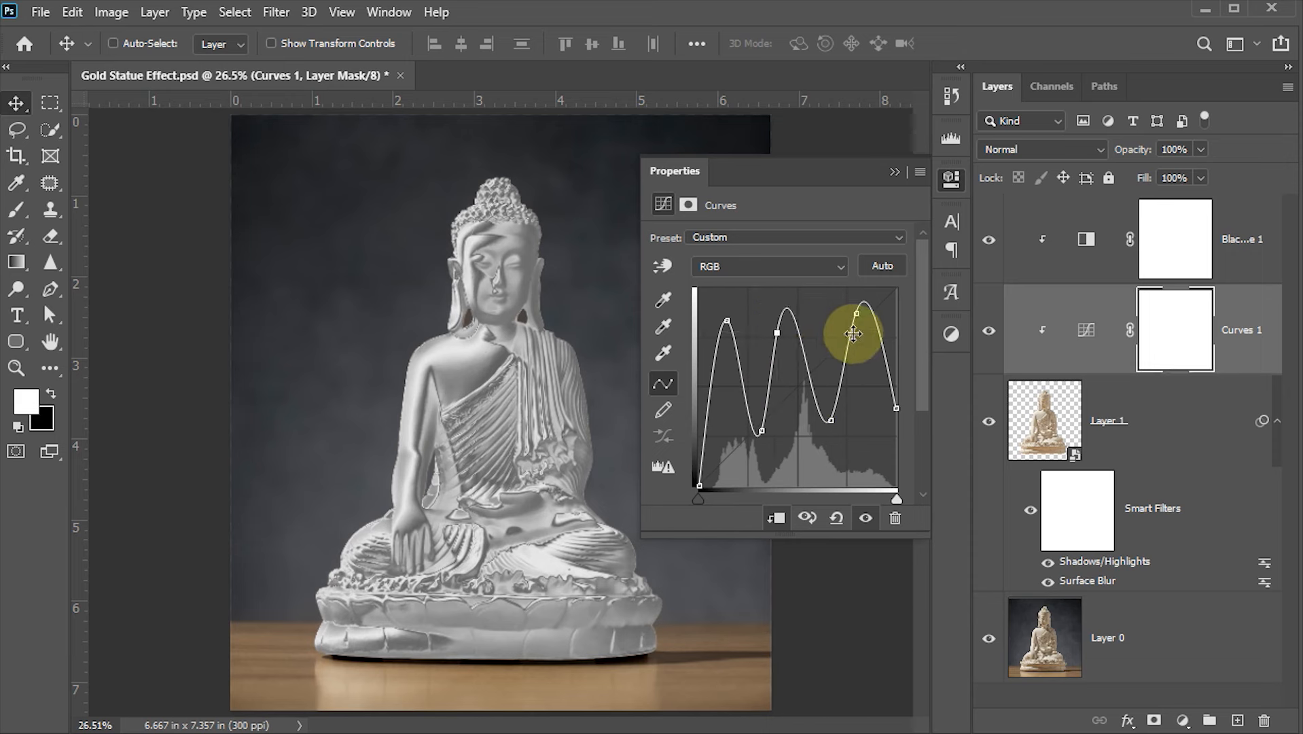
click(951, 181)
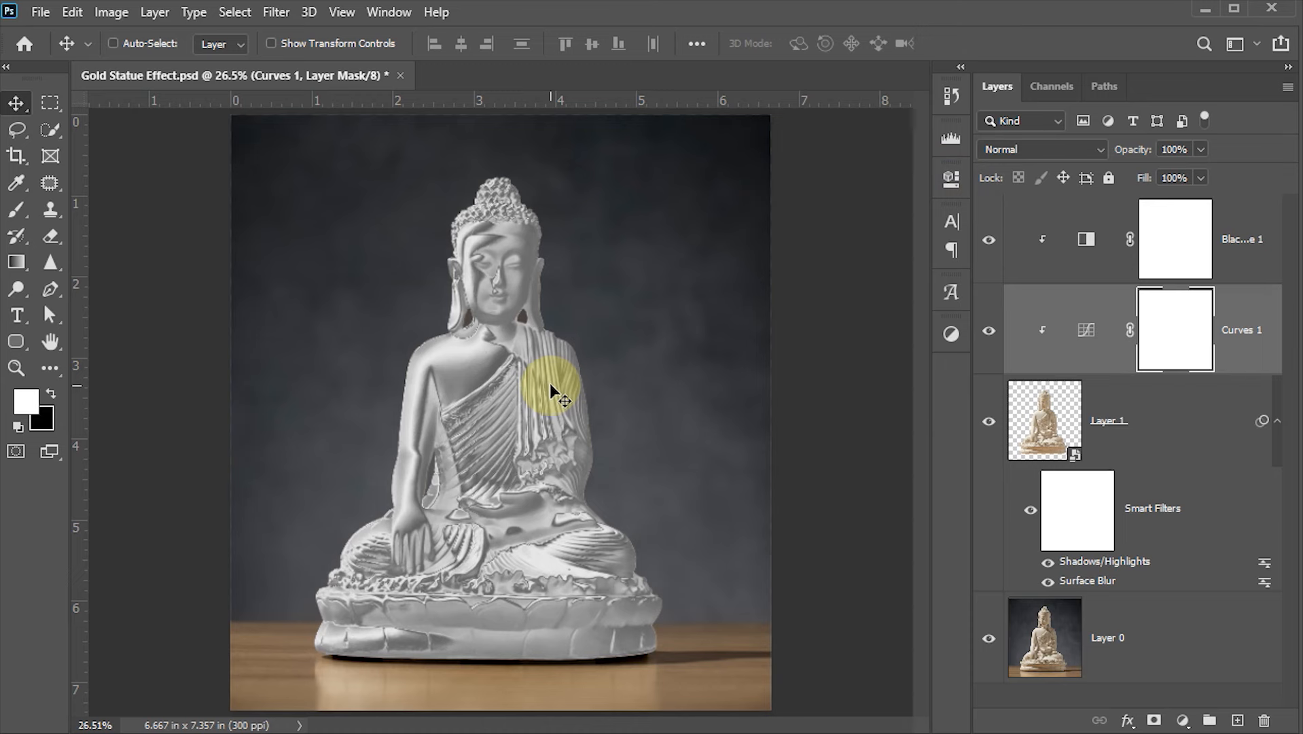
key(ctrl+2)
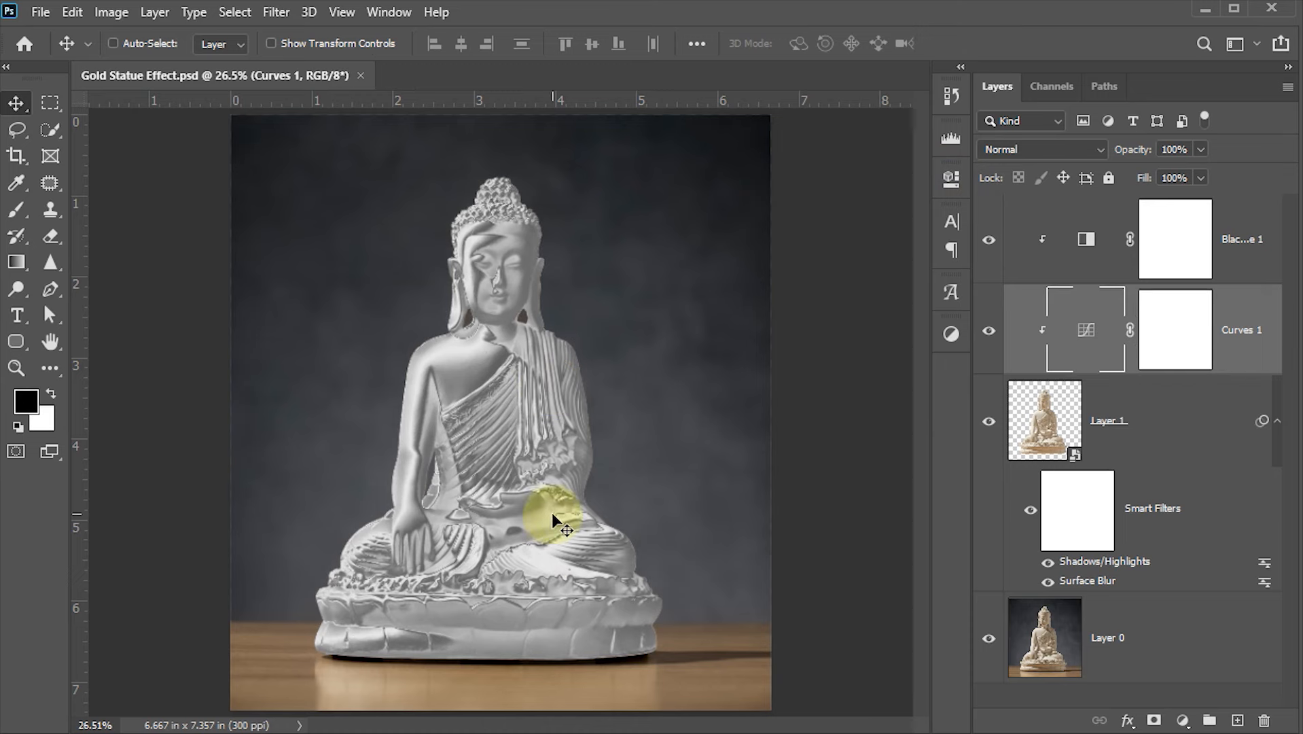
Step: Add a Color Balance adjustment layer above the Black & White layer and clip it to the statue
click(1084, 235)
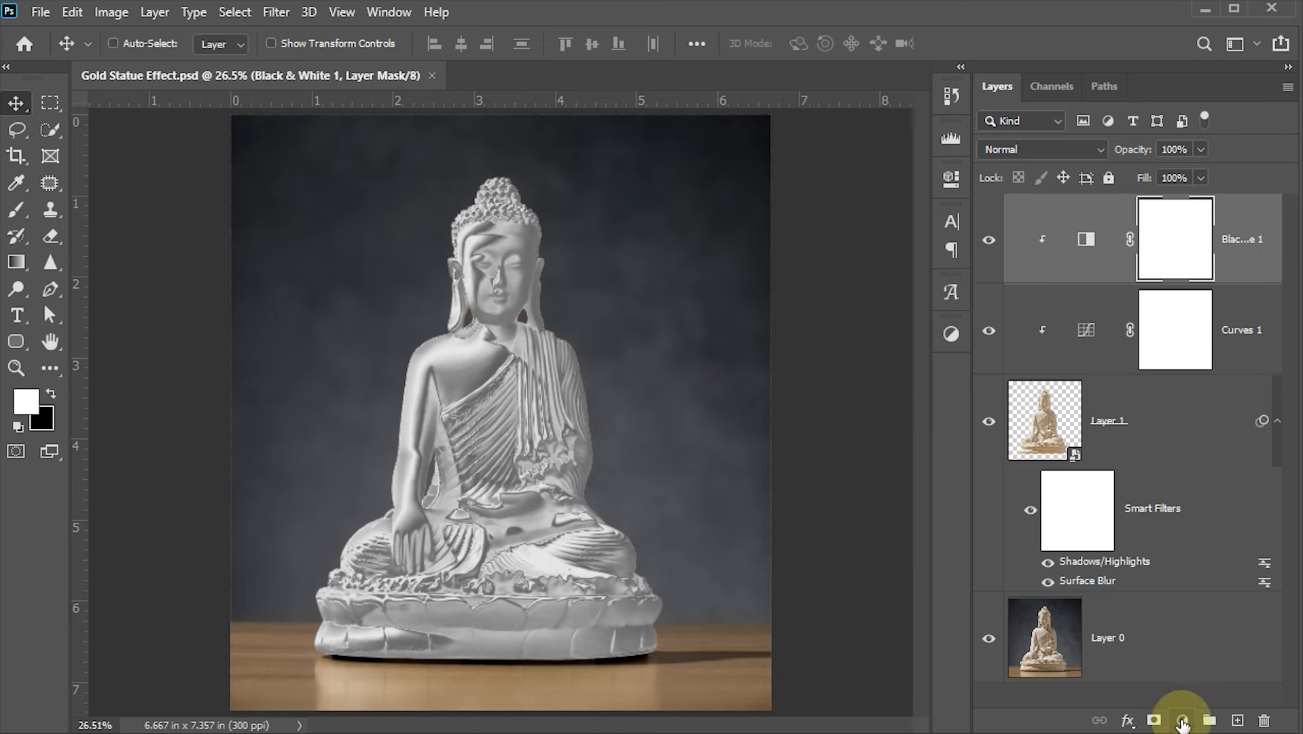
click(1182, 722)
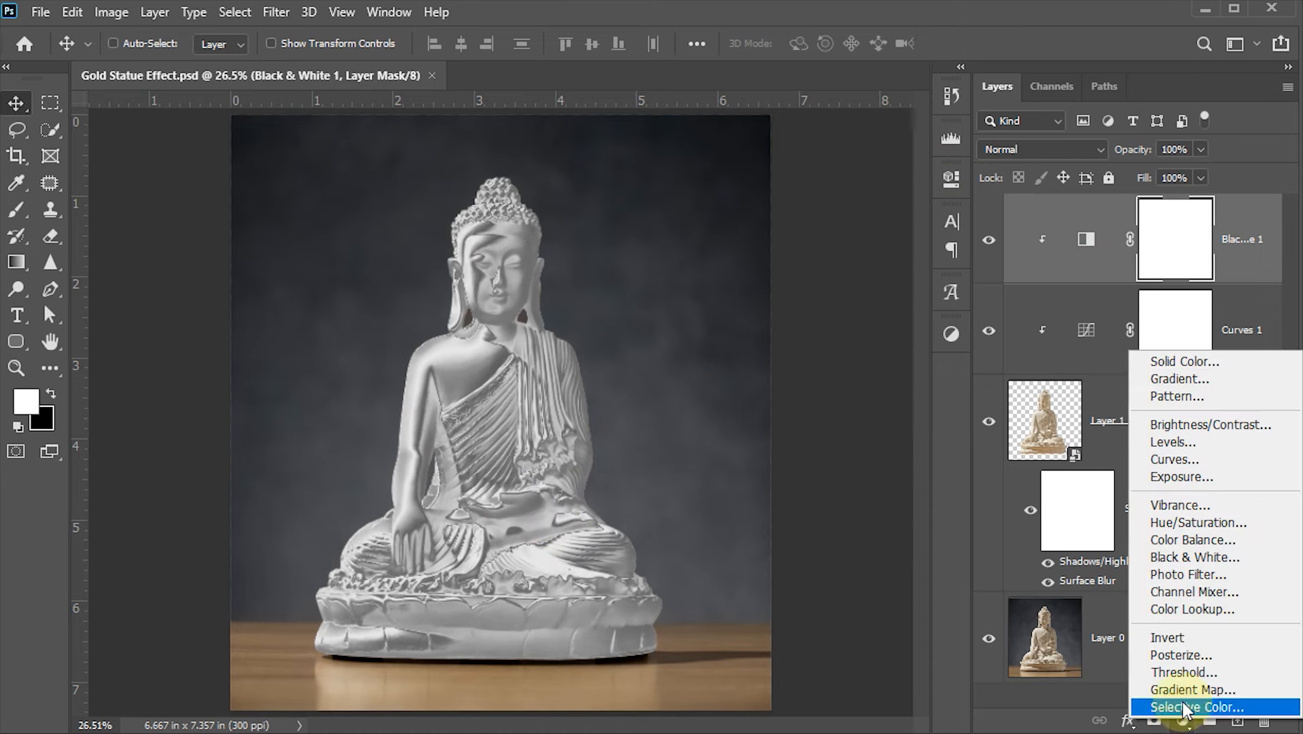
click(1181, 539)
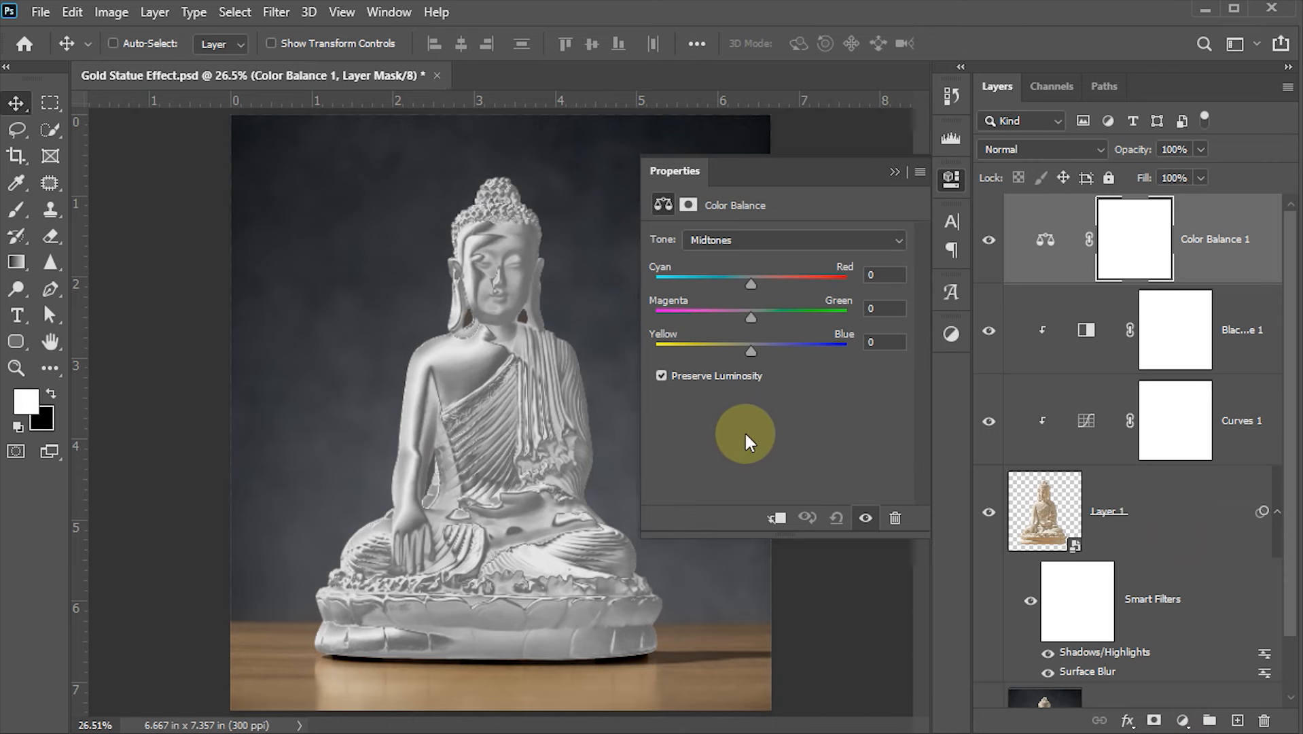
click(778, 520)
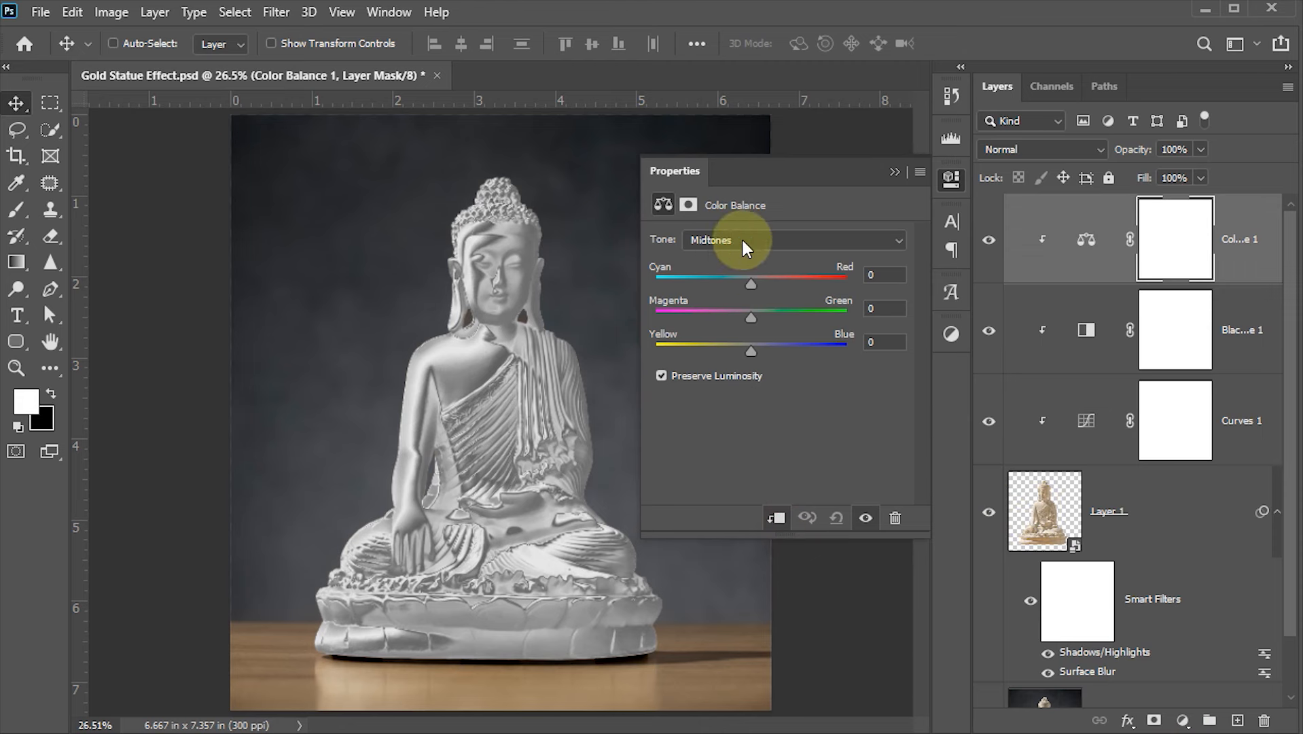
Step: Set the Color Balance midtones to +32 for Cyan–Red and -83 for Yellow–Blue
click(885, 274)
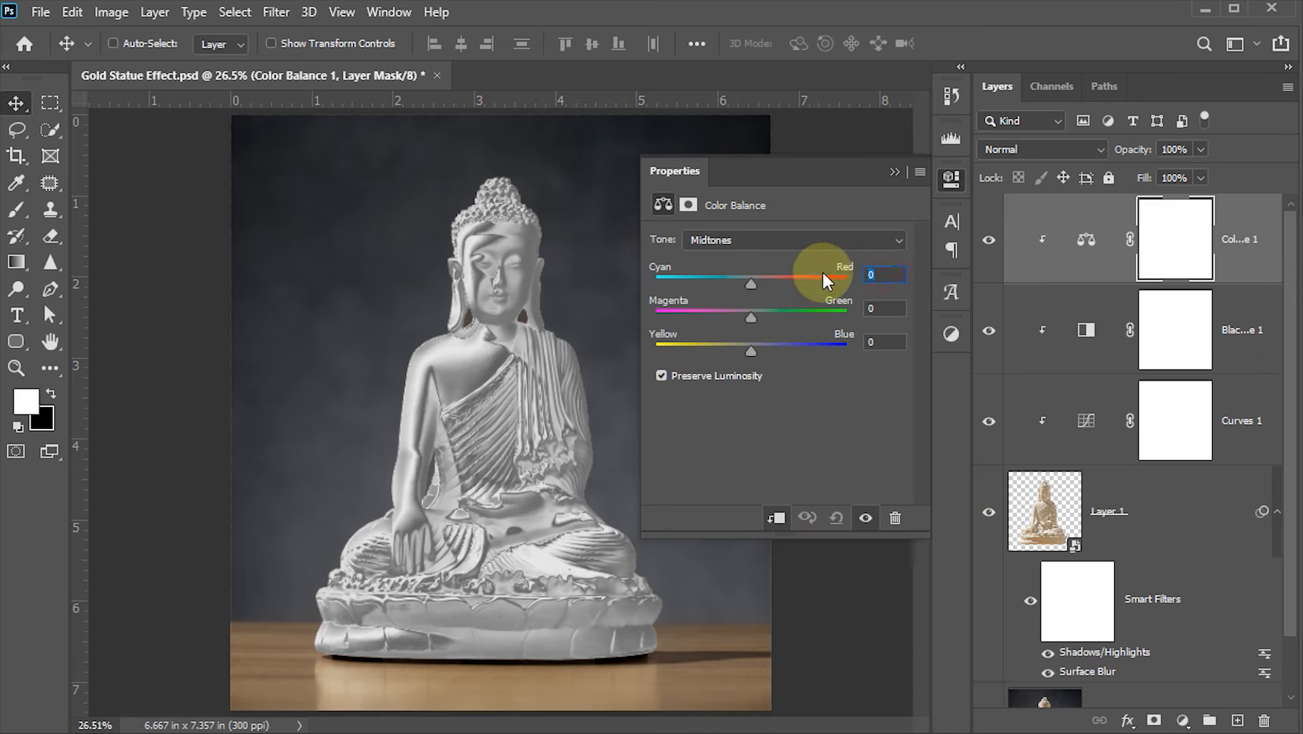
text(32)
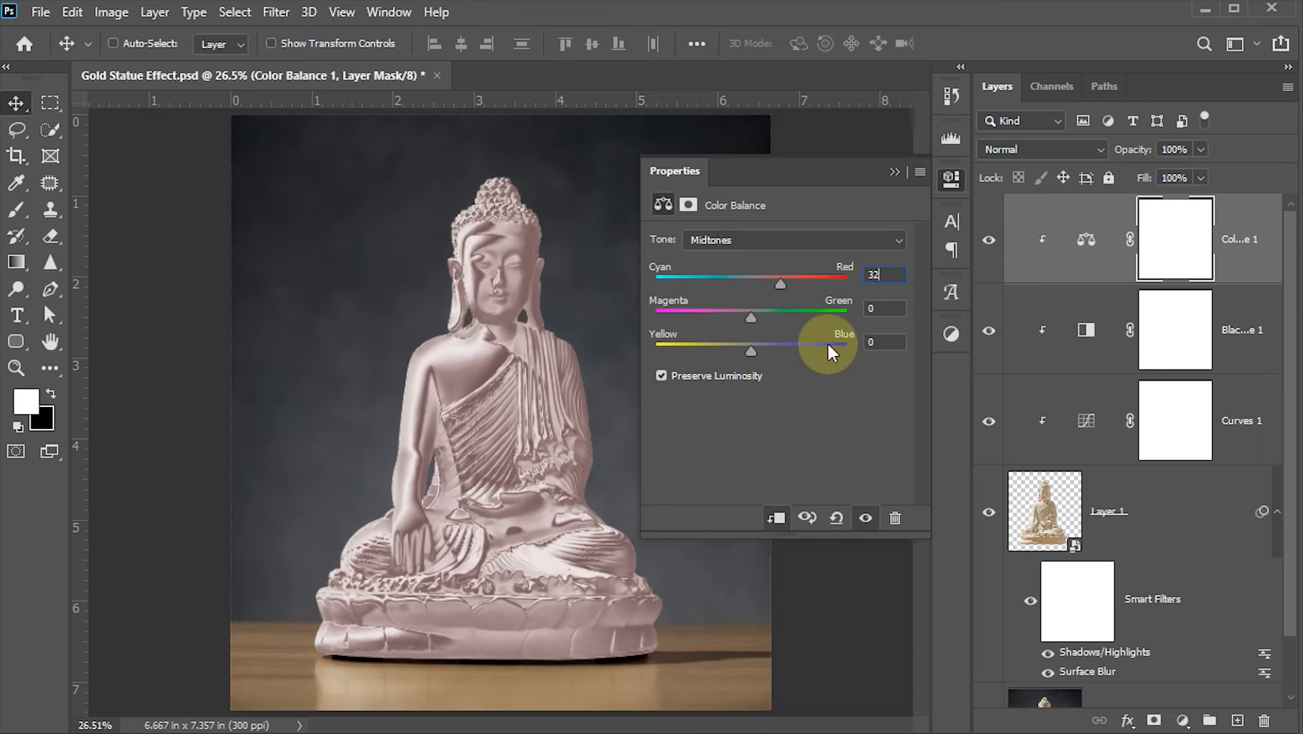
click(880, 342)
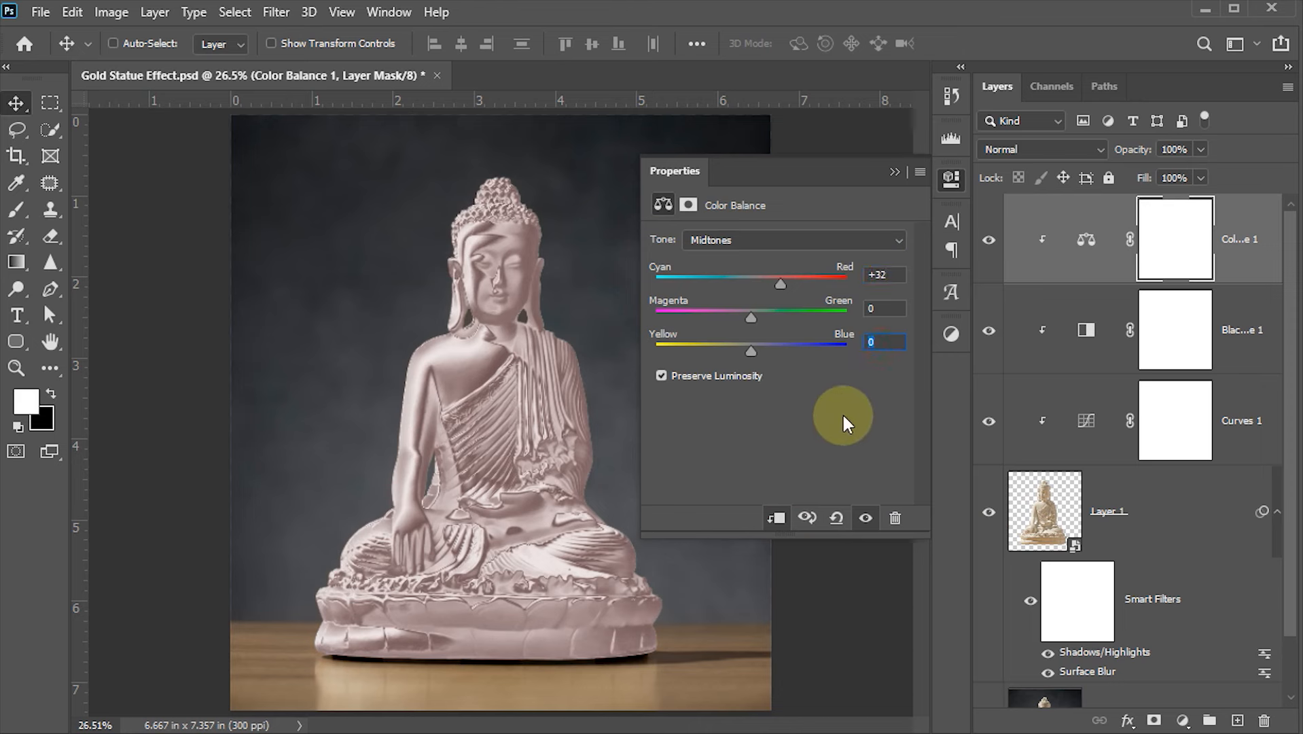
text(-83)
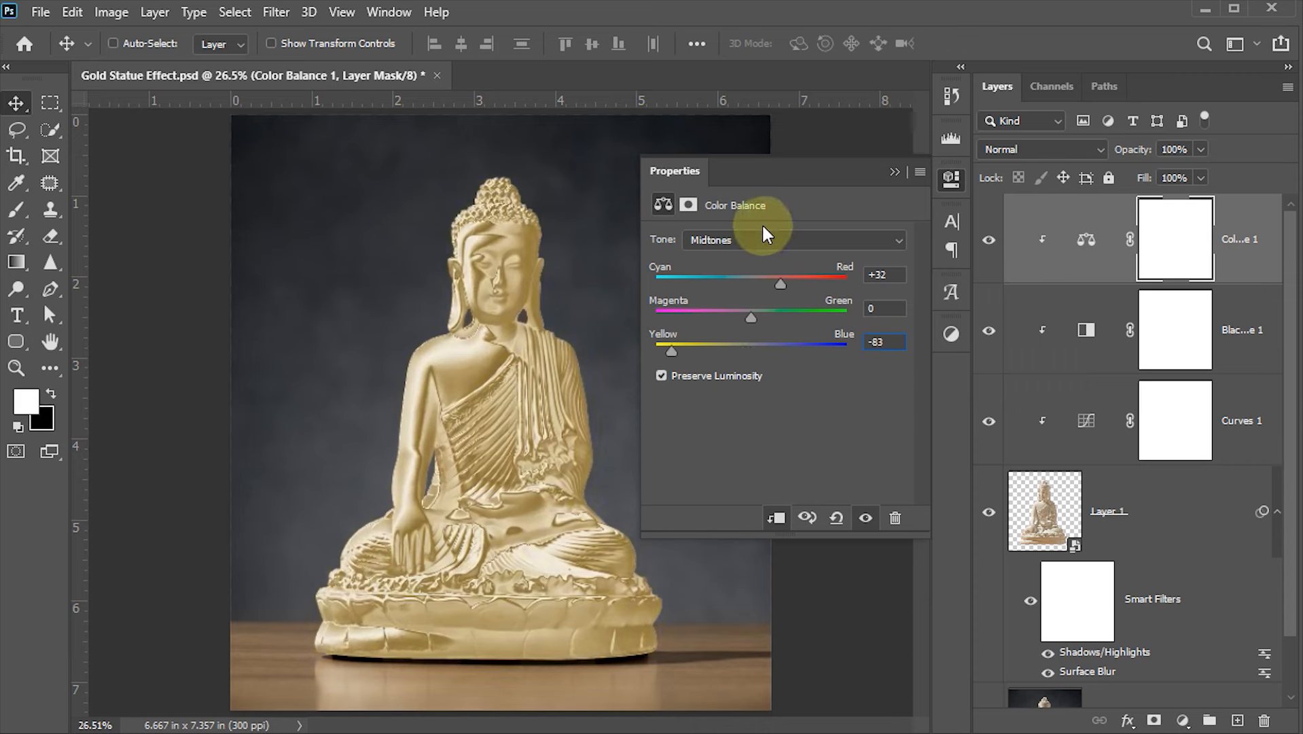
Step: Set the Color Balance shadows to +22 for Cyan–Red and -52 for Yellow–Blue
click(888, 239)
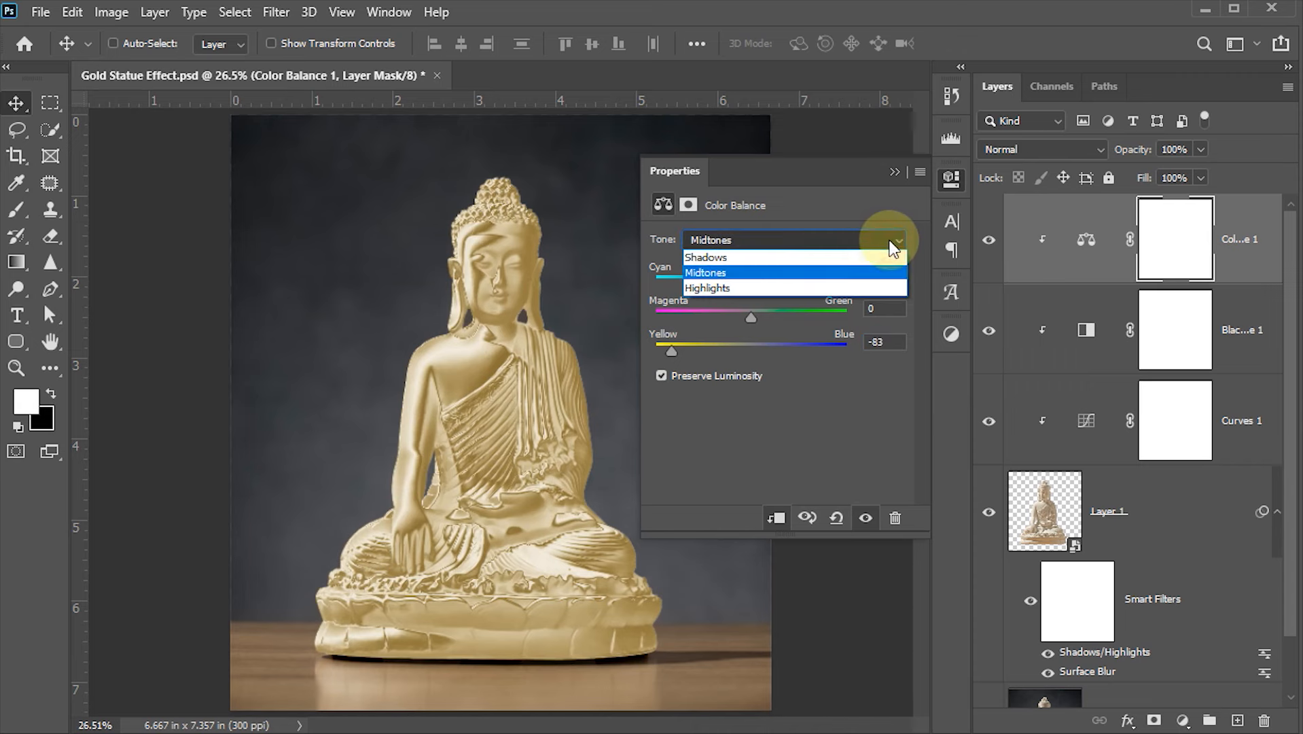
click(731, 256)
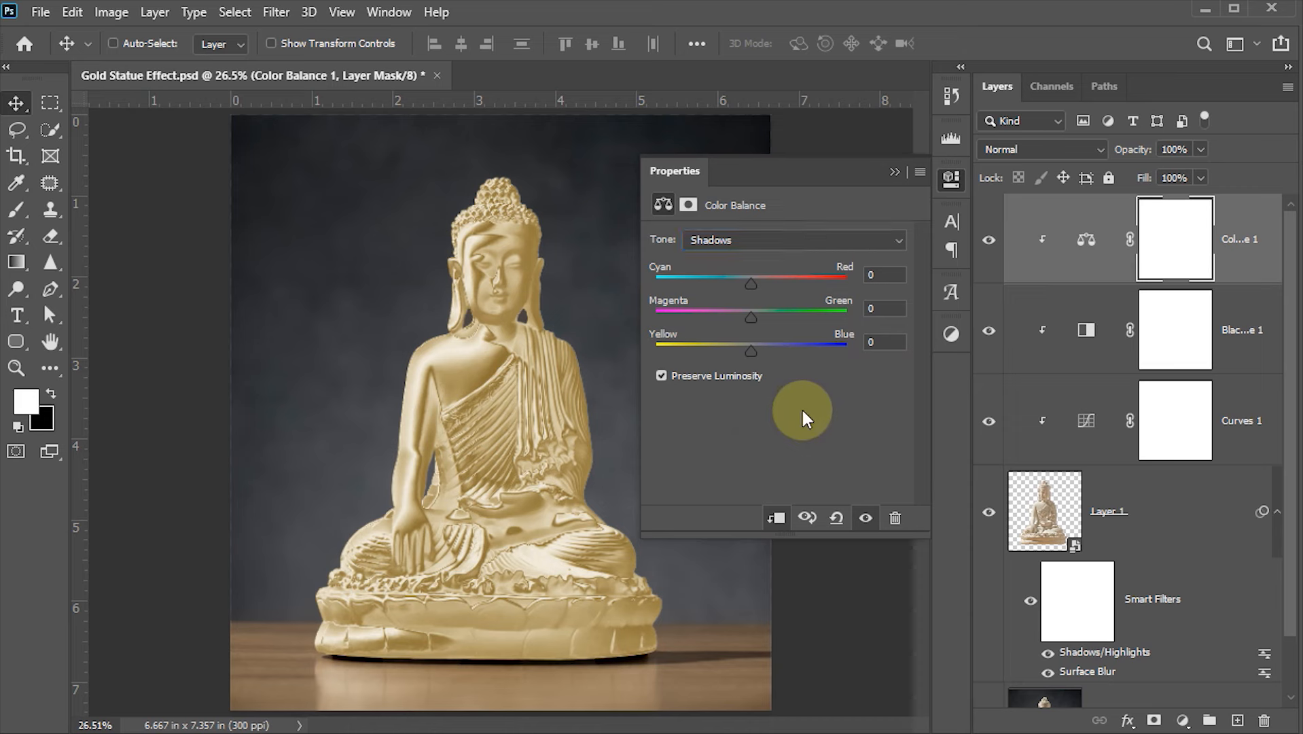
click(882, 273)
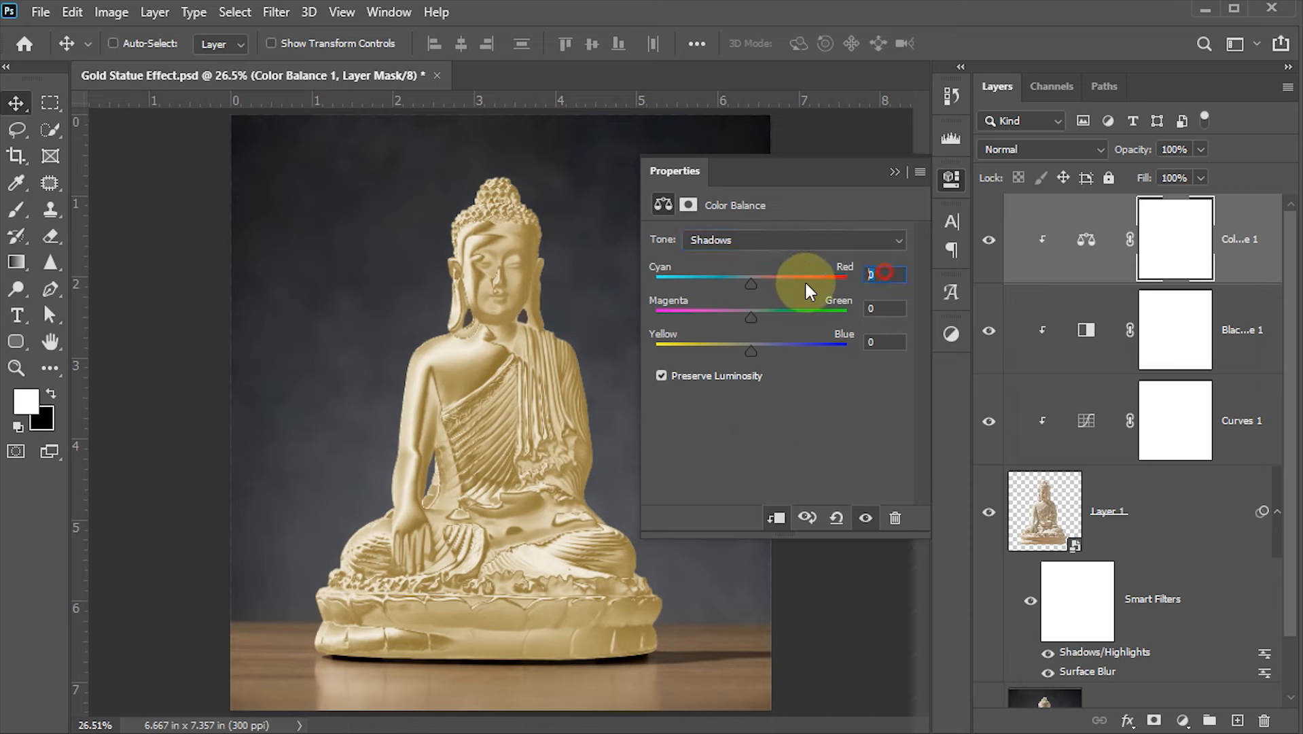
text(22)
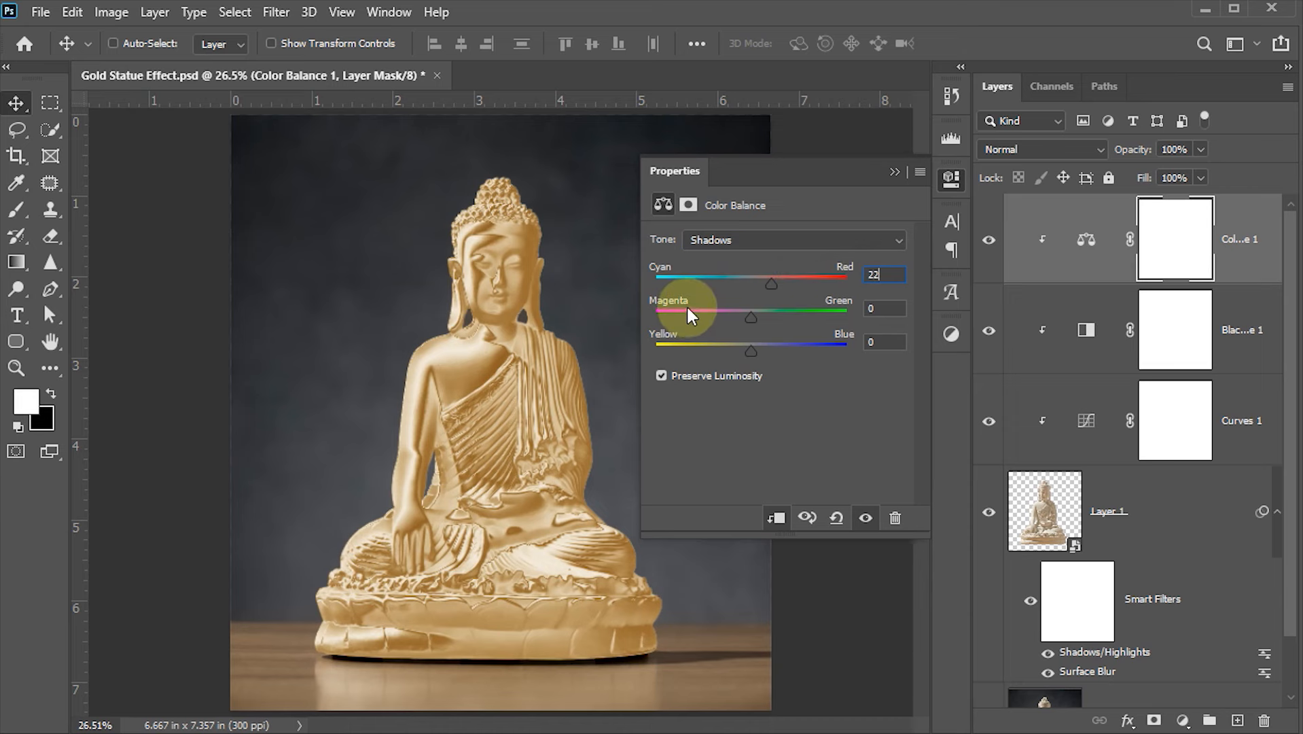
click(891, 343)
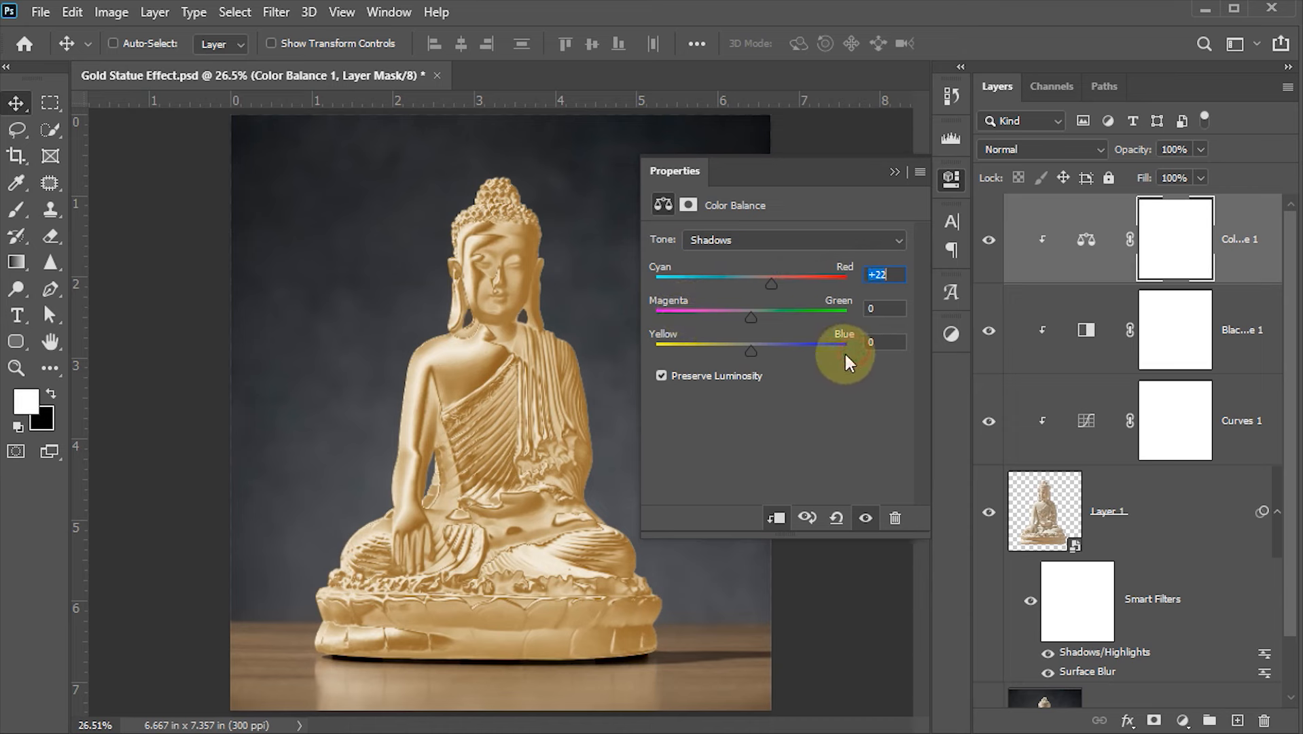
text(-)
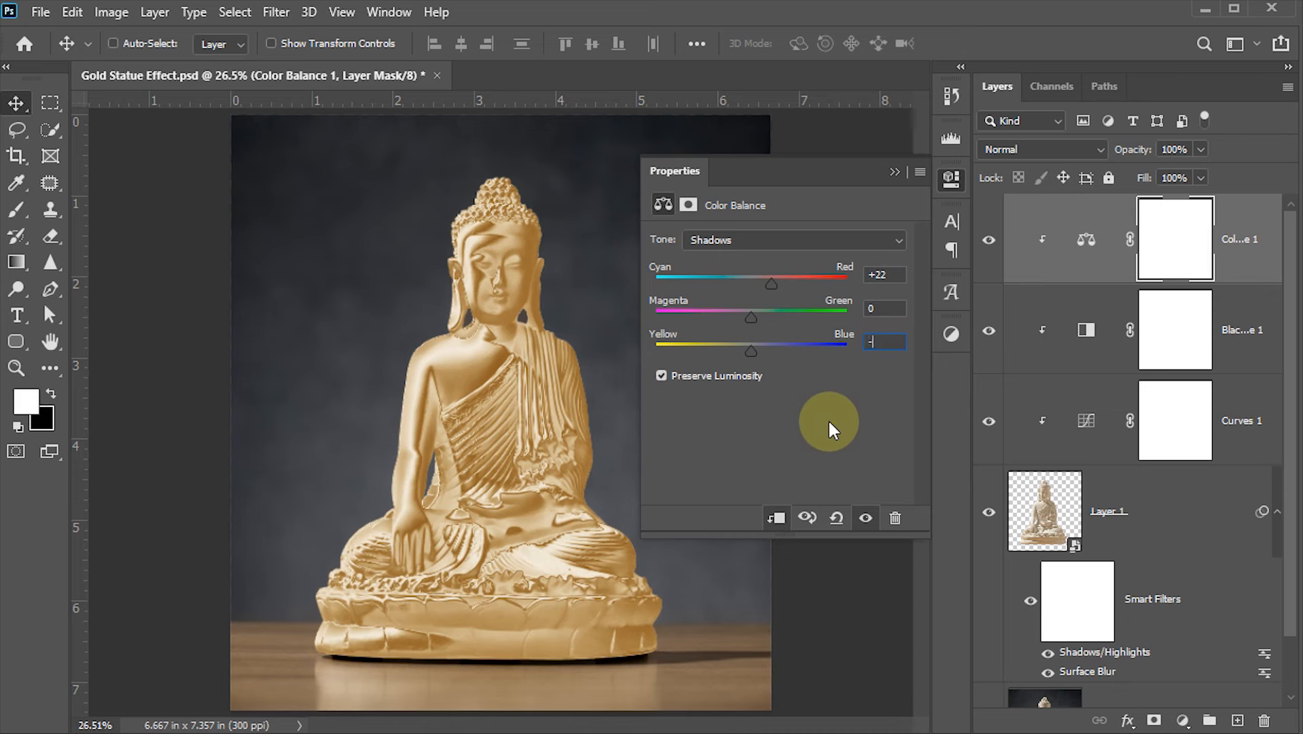
text(52)
Step: Set the Color Balance highlights to +35 for Cyan–Red and -22 for Yellow–Blue with Preserve Luminosity on, and save the document
click(729, 238)
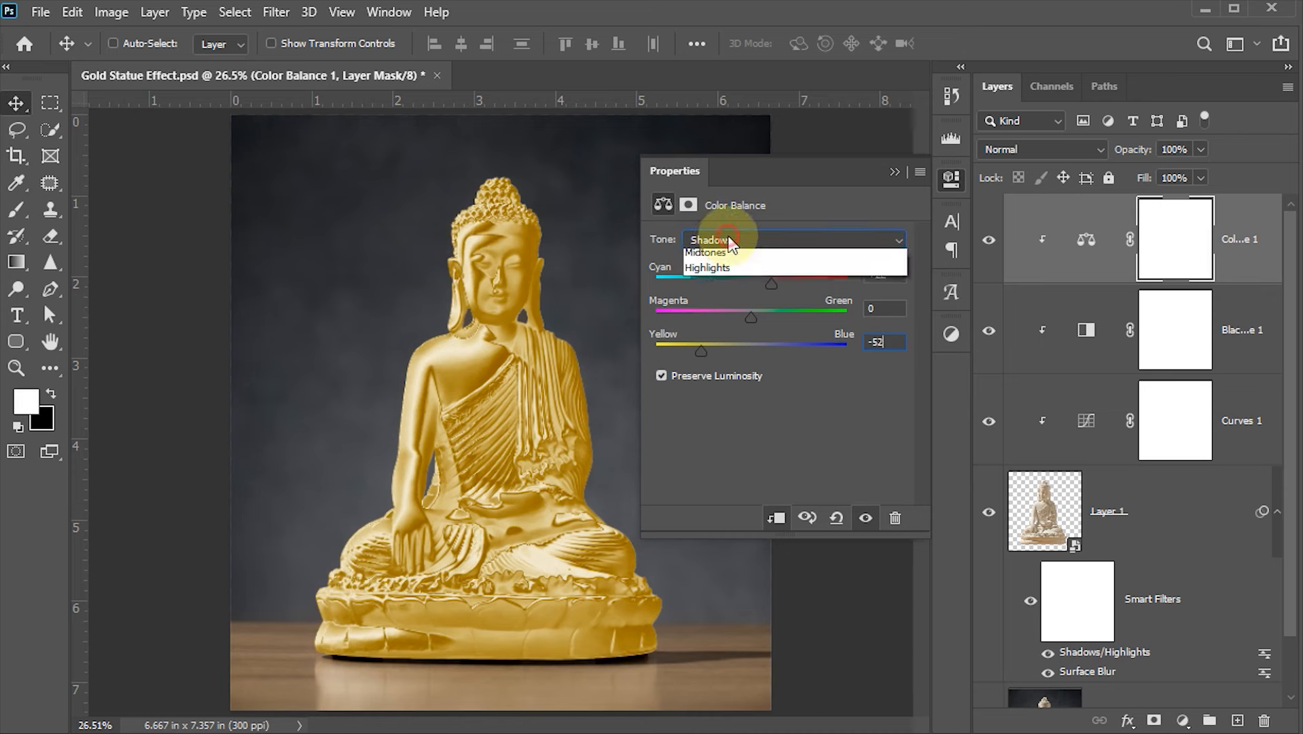
click(718, 287)
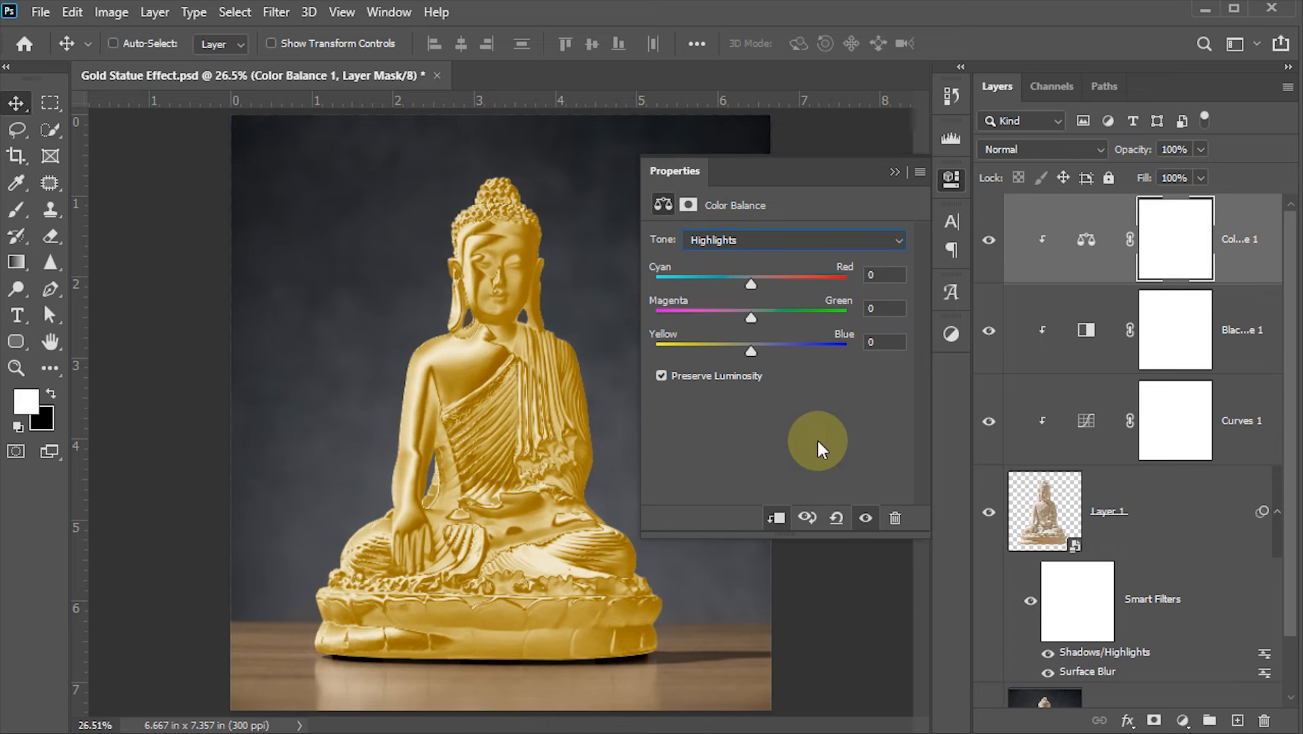
click(881, 274)
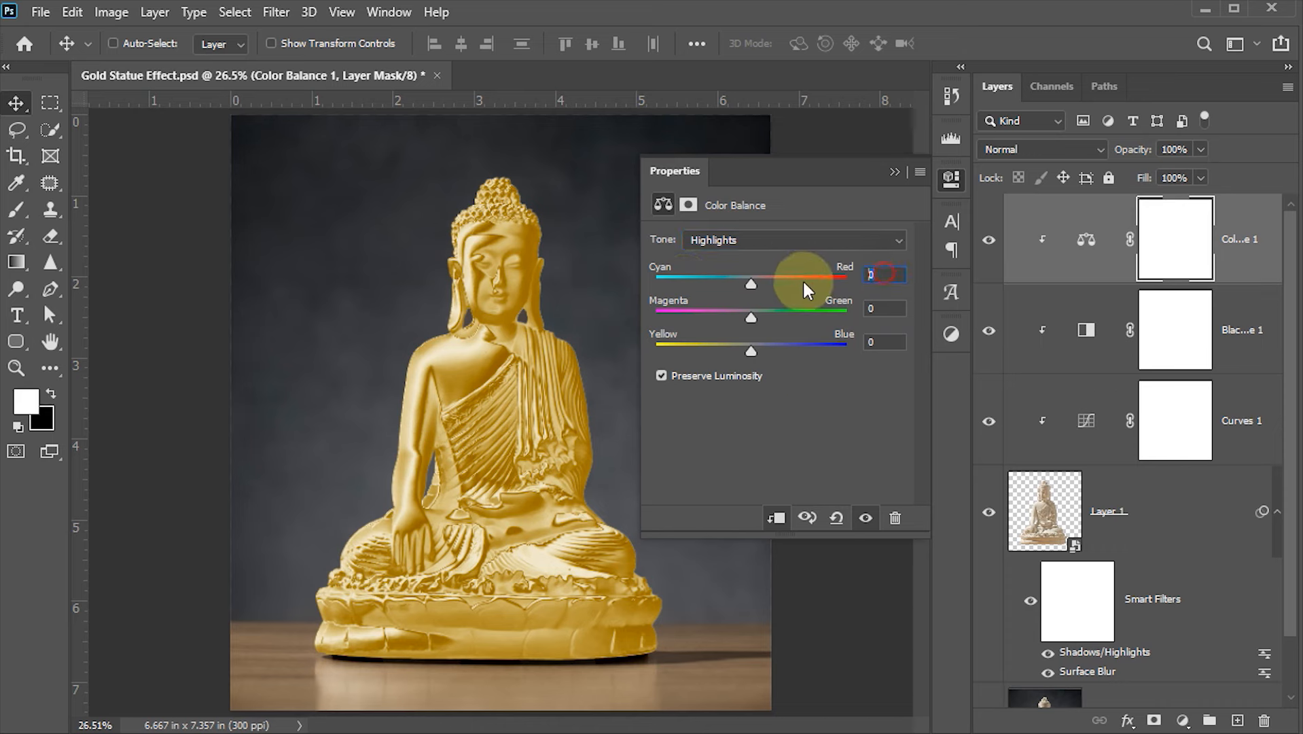
text(35)
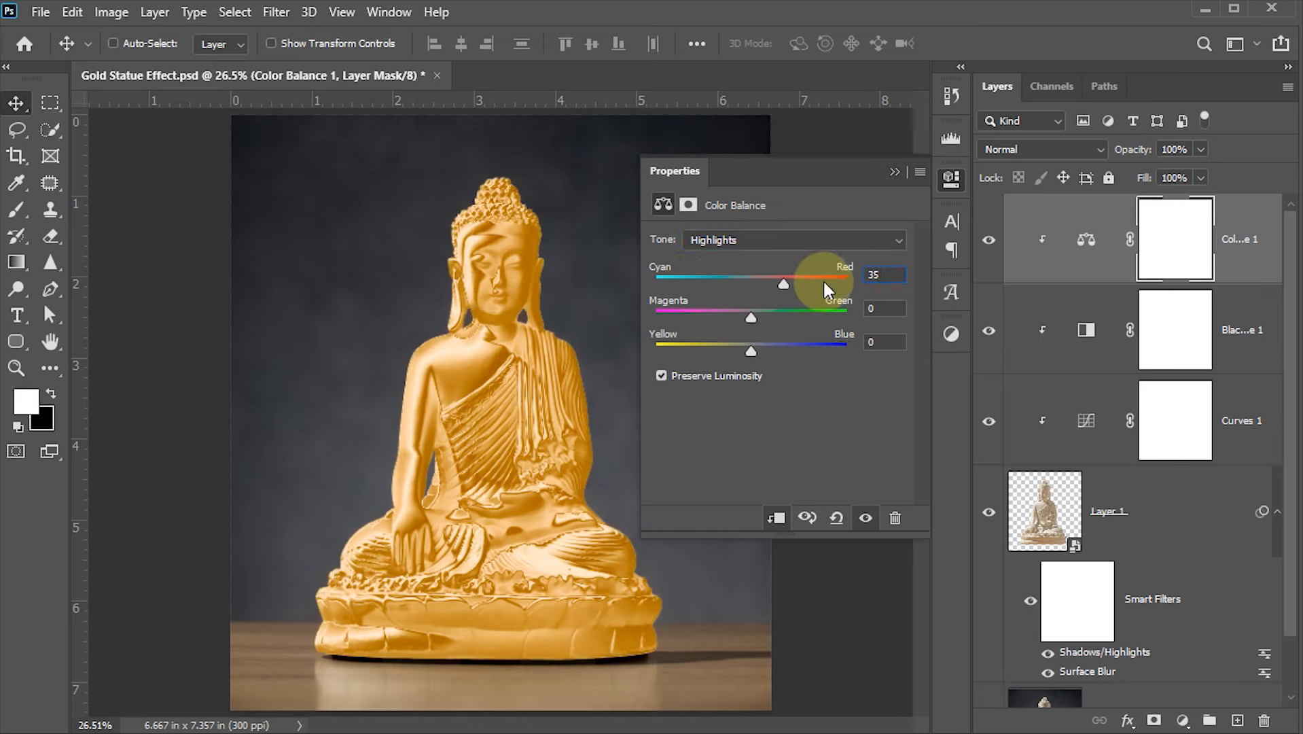
click(882, 341)
text(-)
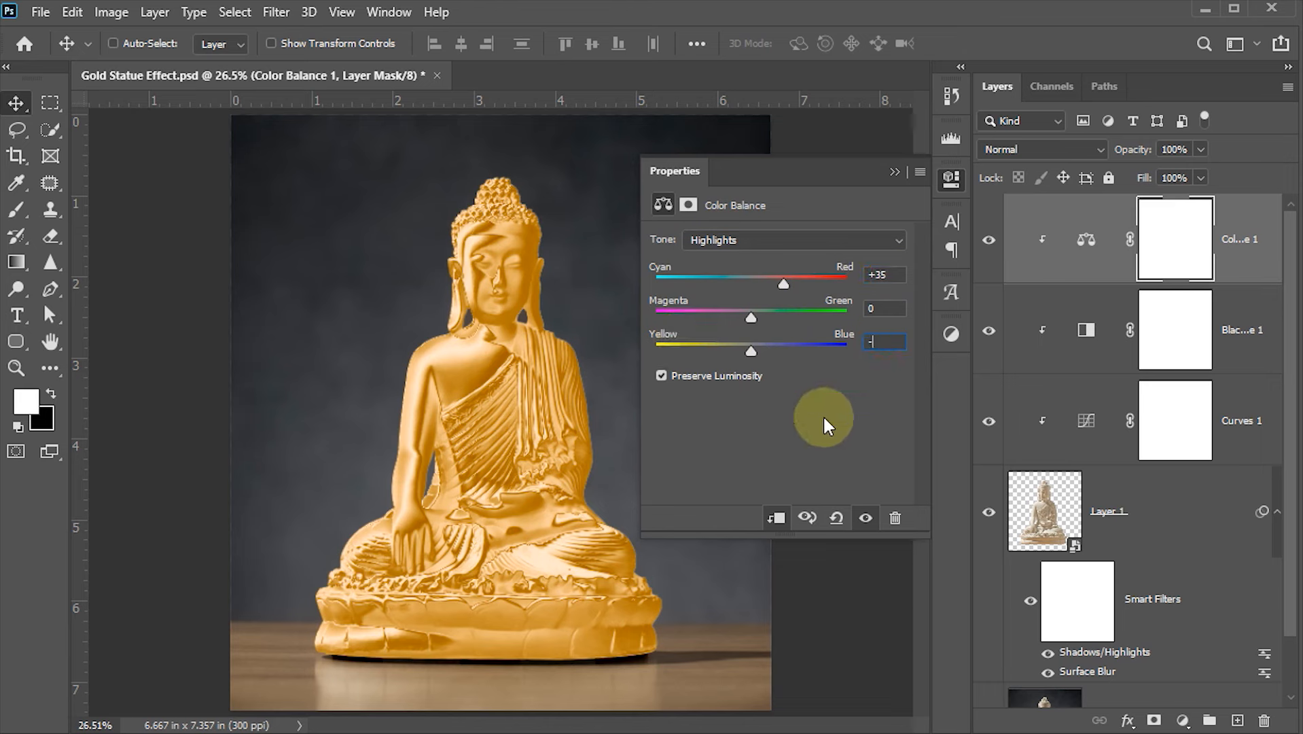
text(22)
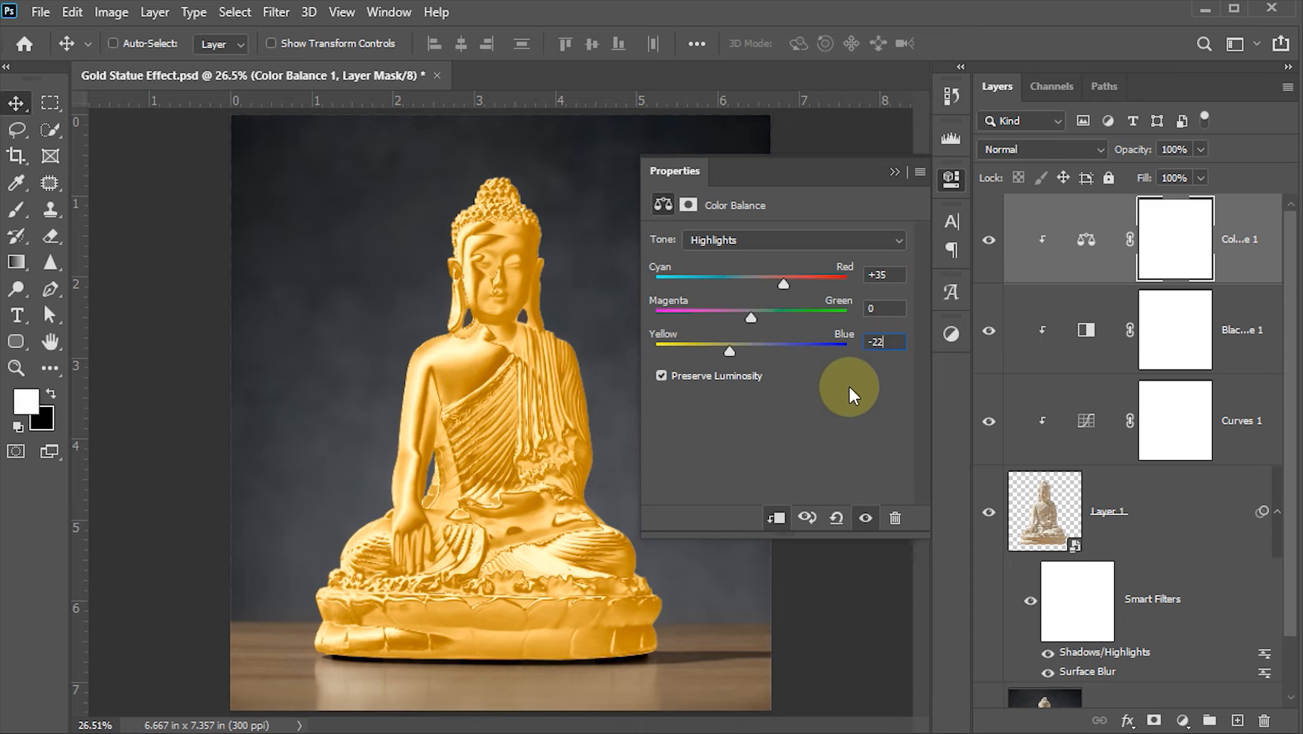
click(660, 374)
click(660, 374)
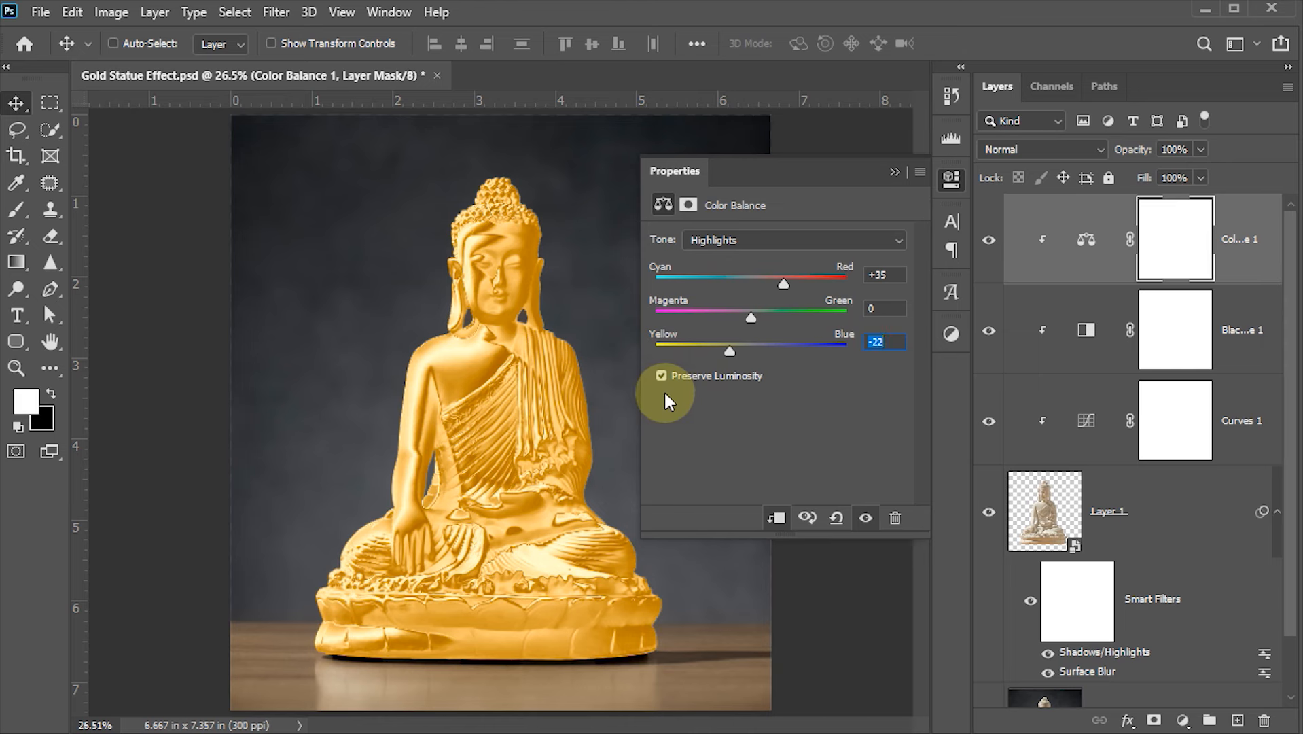
click(951, 180)
key(ctrl+s)
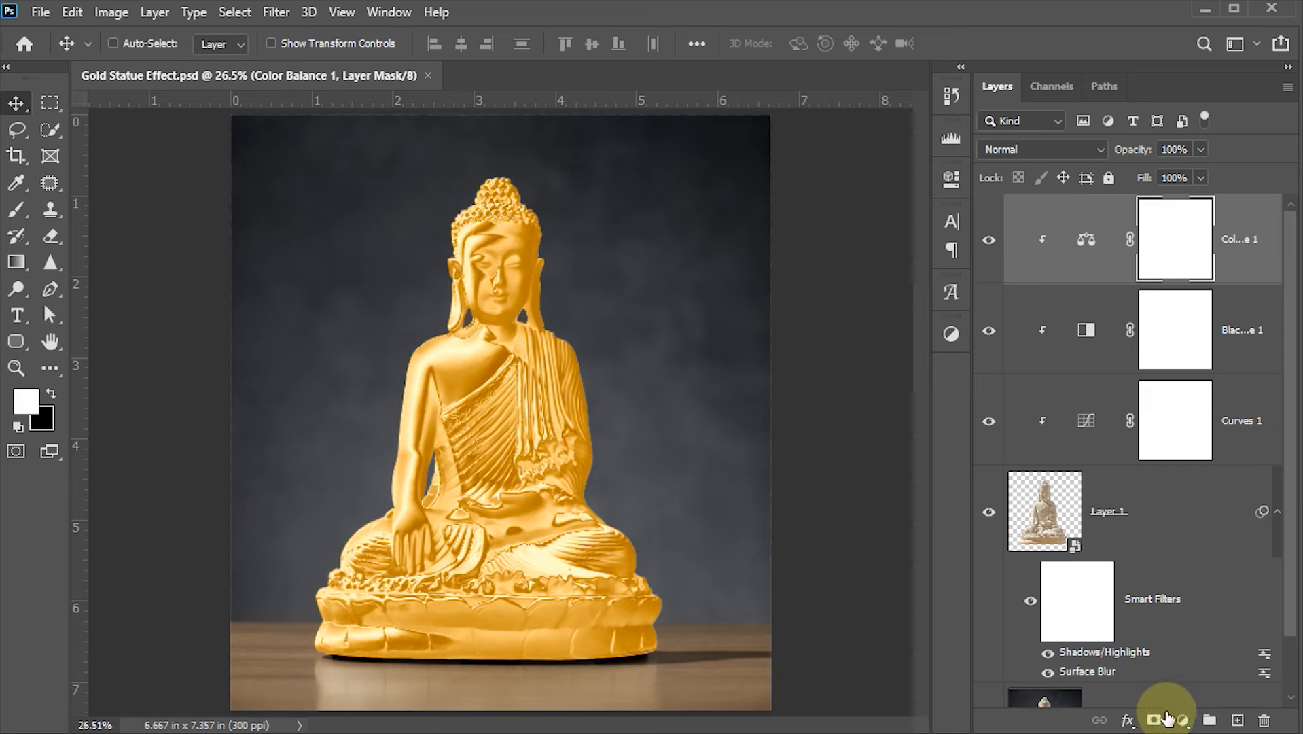
Step: Add a Levels adjustment layer above the Color Balance layer and clip it to the statue
click(1184, 722)
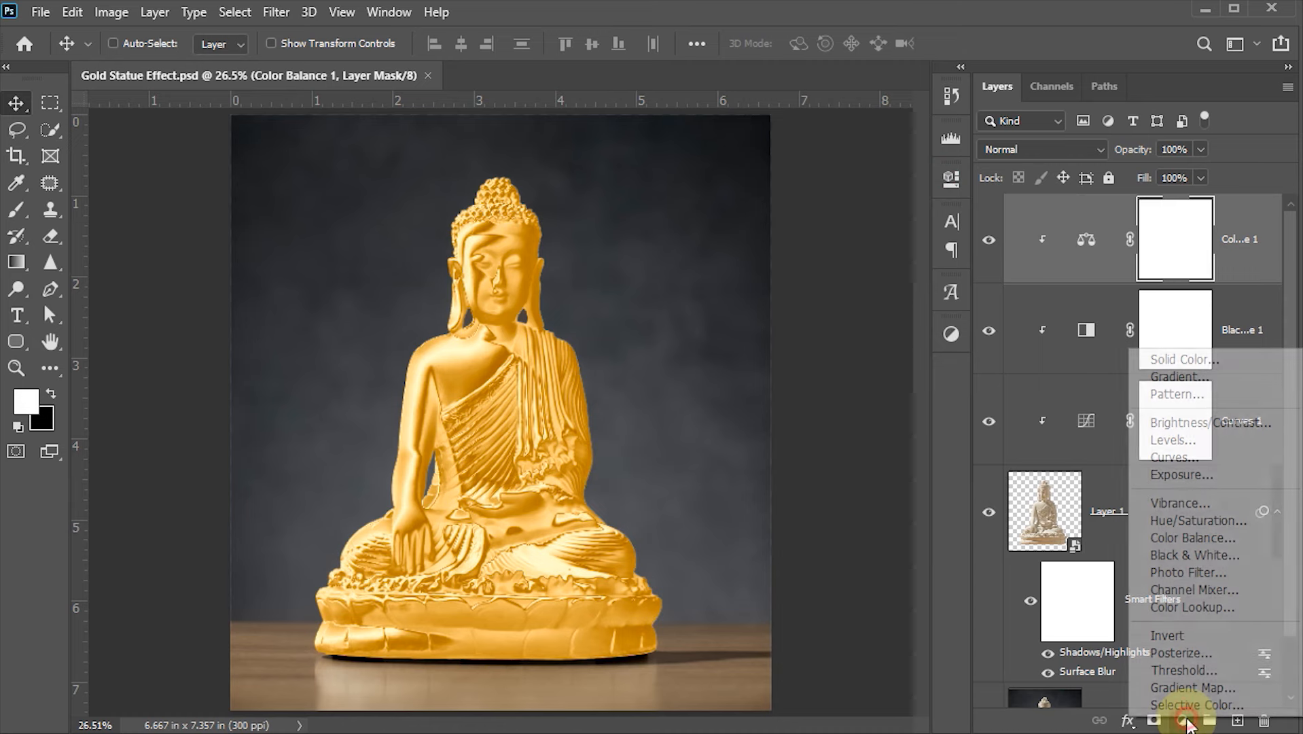
click(1185, 444)
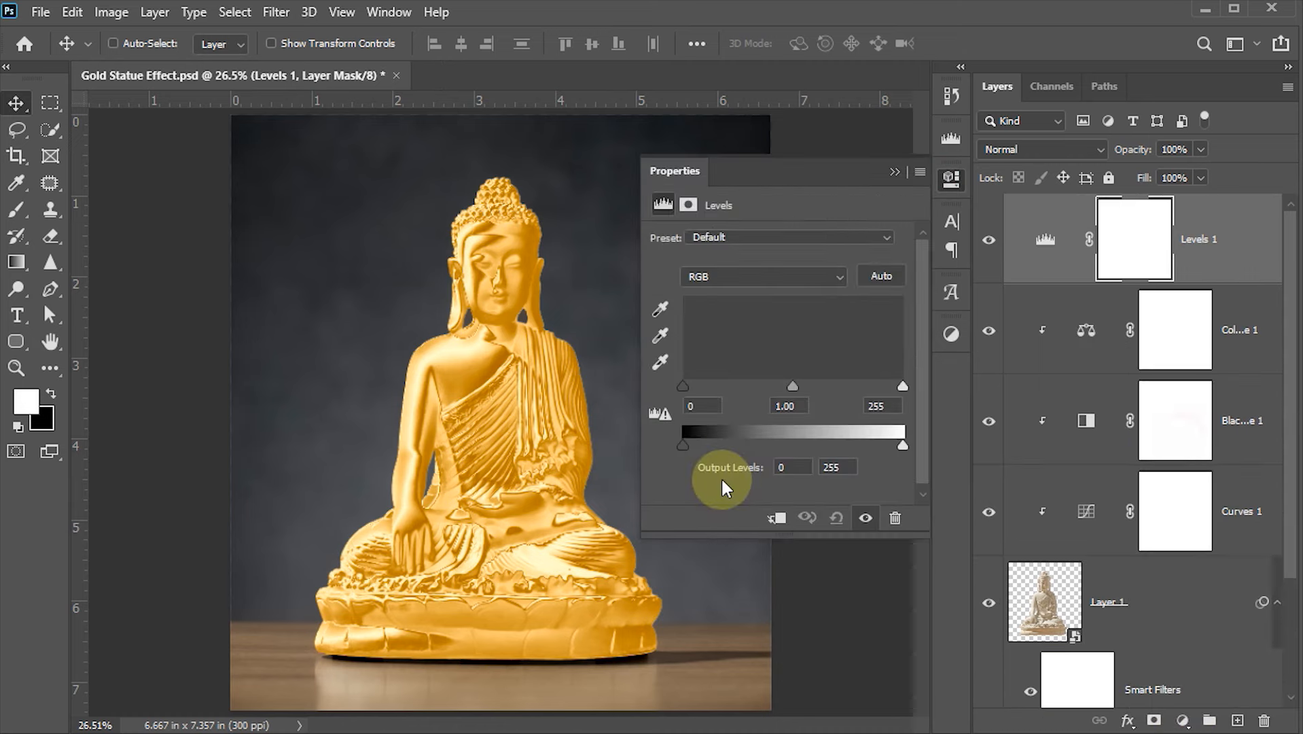
click(777, 519)
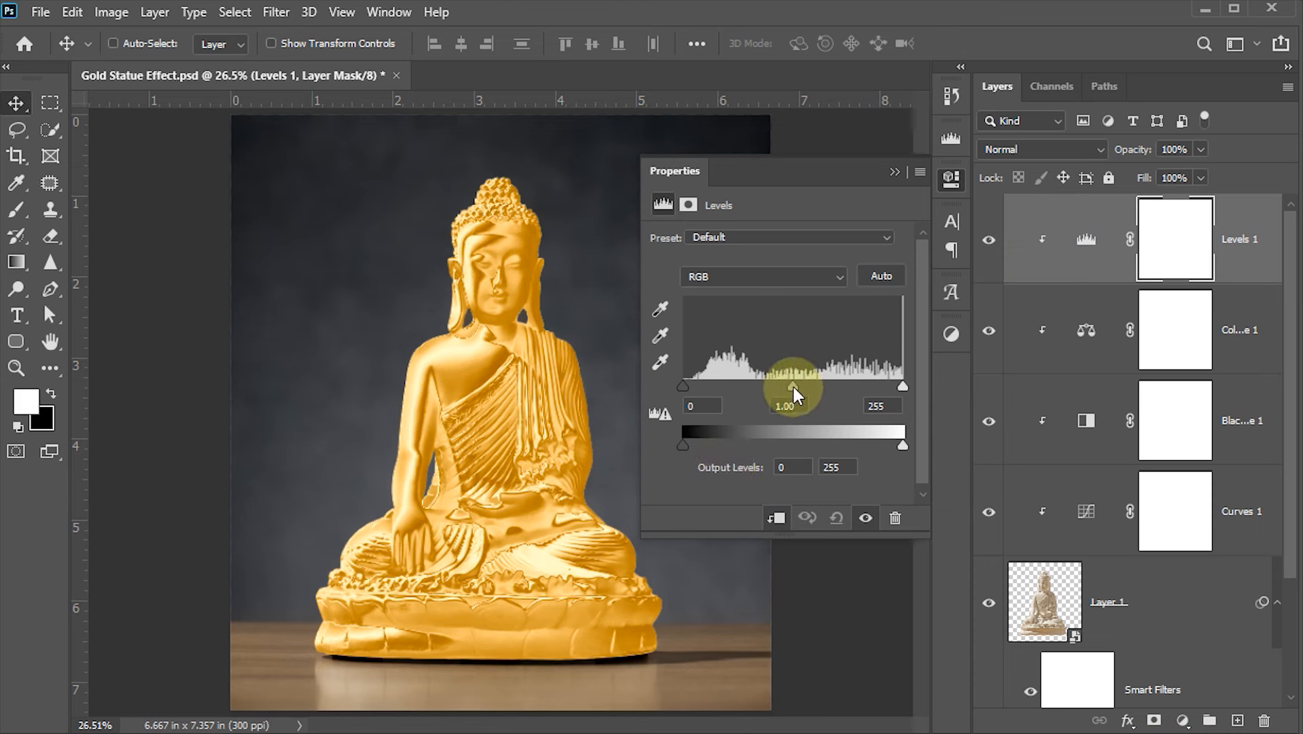
Step: Set the Levels input values to 6 for shadows, 0.73 for midtones and 249 for highlights, and save the document
drag(794, 387, 821, 386)
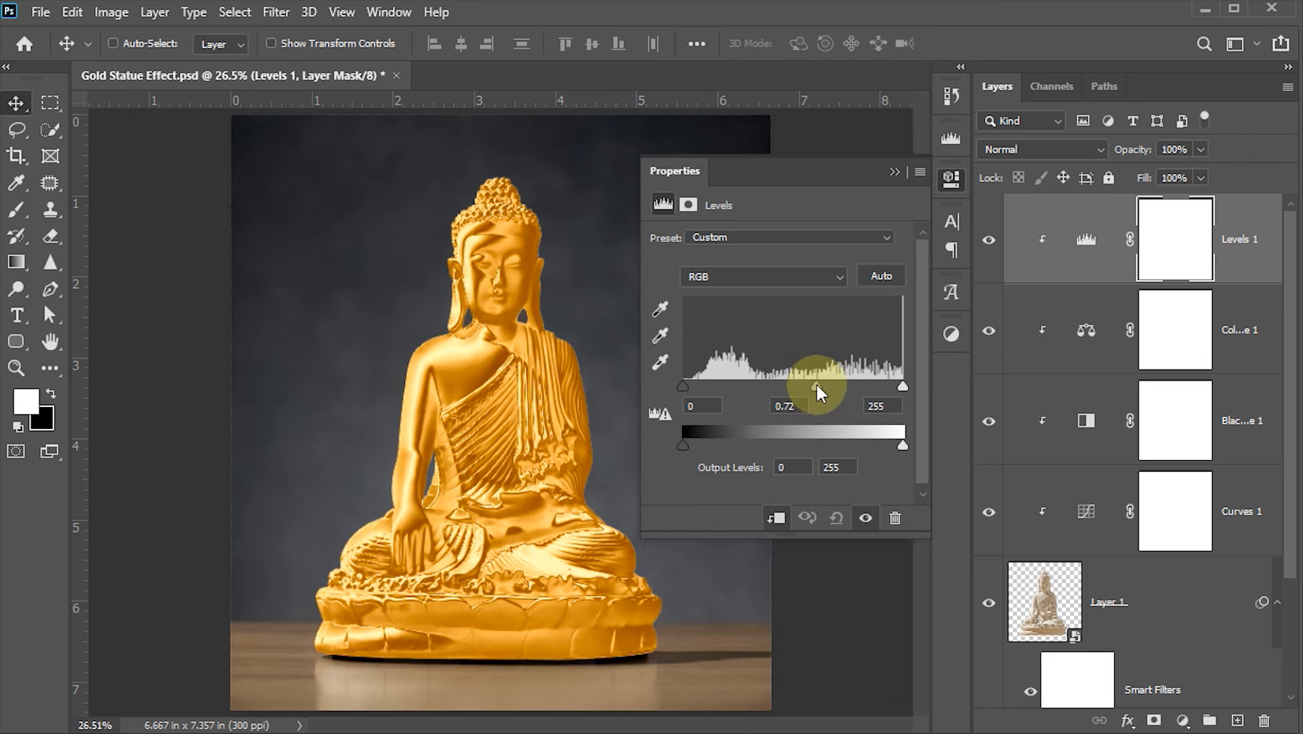
click(785, 406)
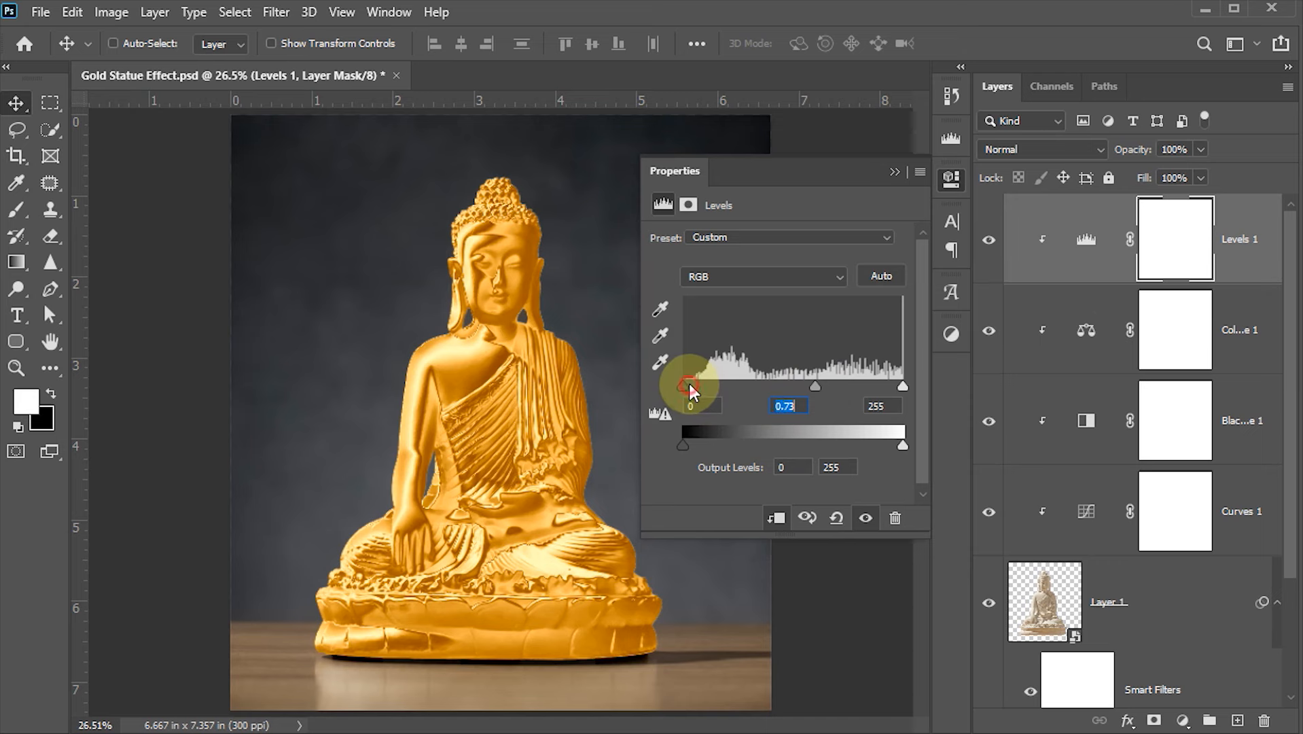
drag(689, 386, 691, 389)
click(700, 405)
text(6)
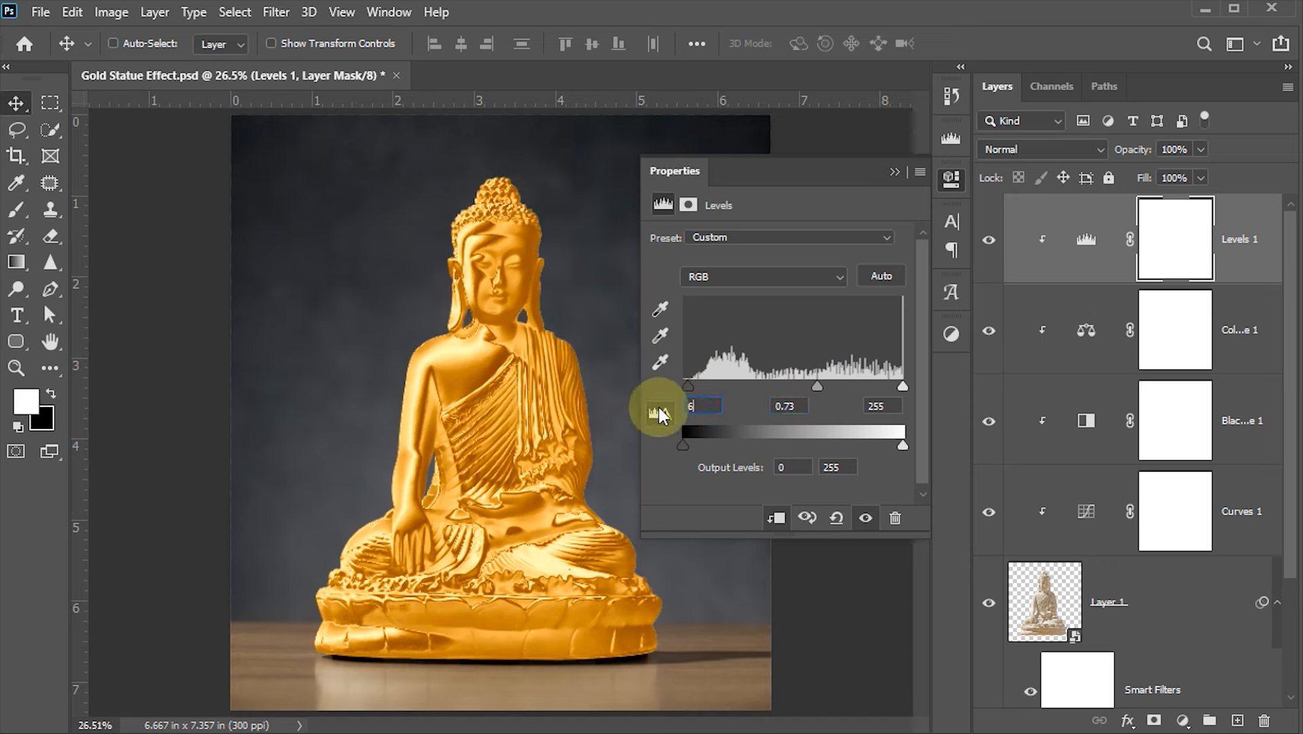
drag(903, 386, 898, 382)
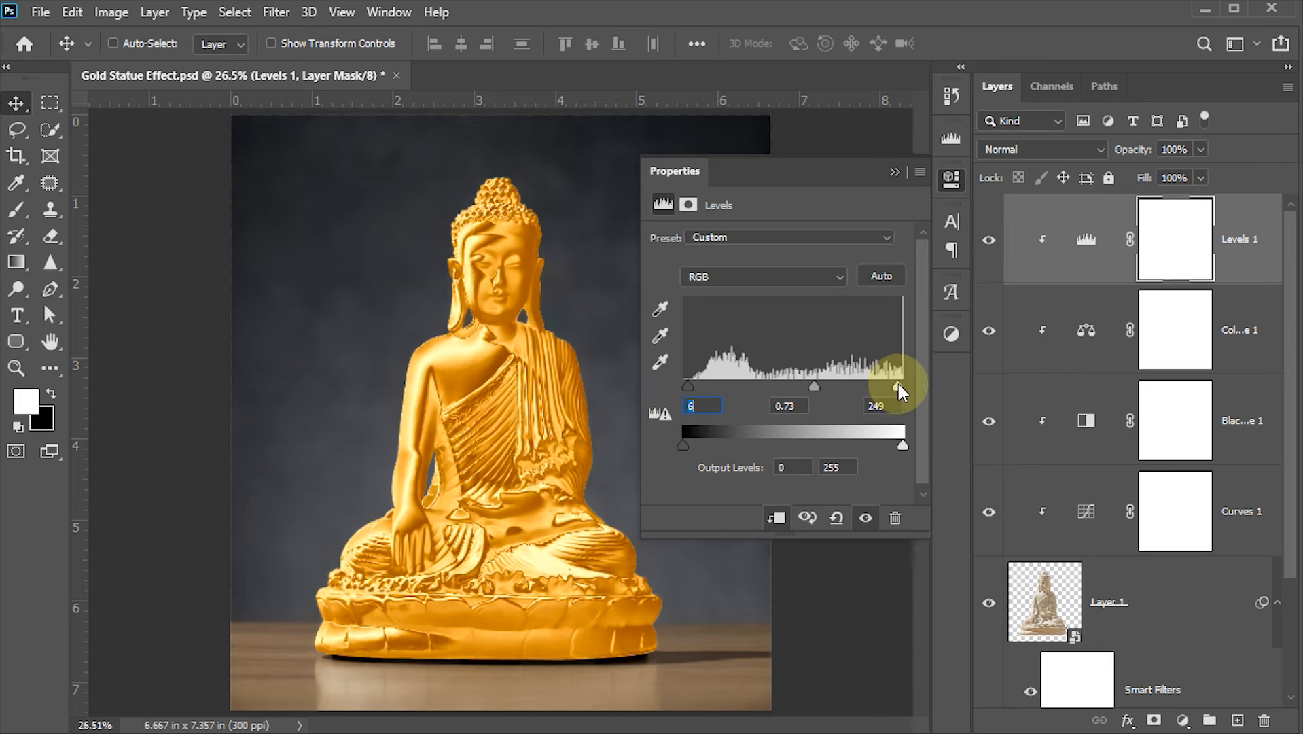
click(952, 178)
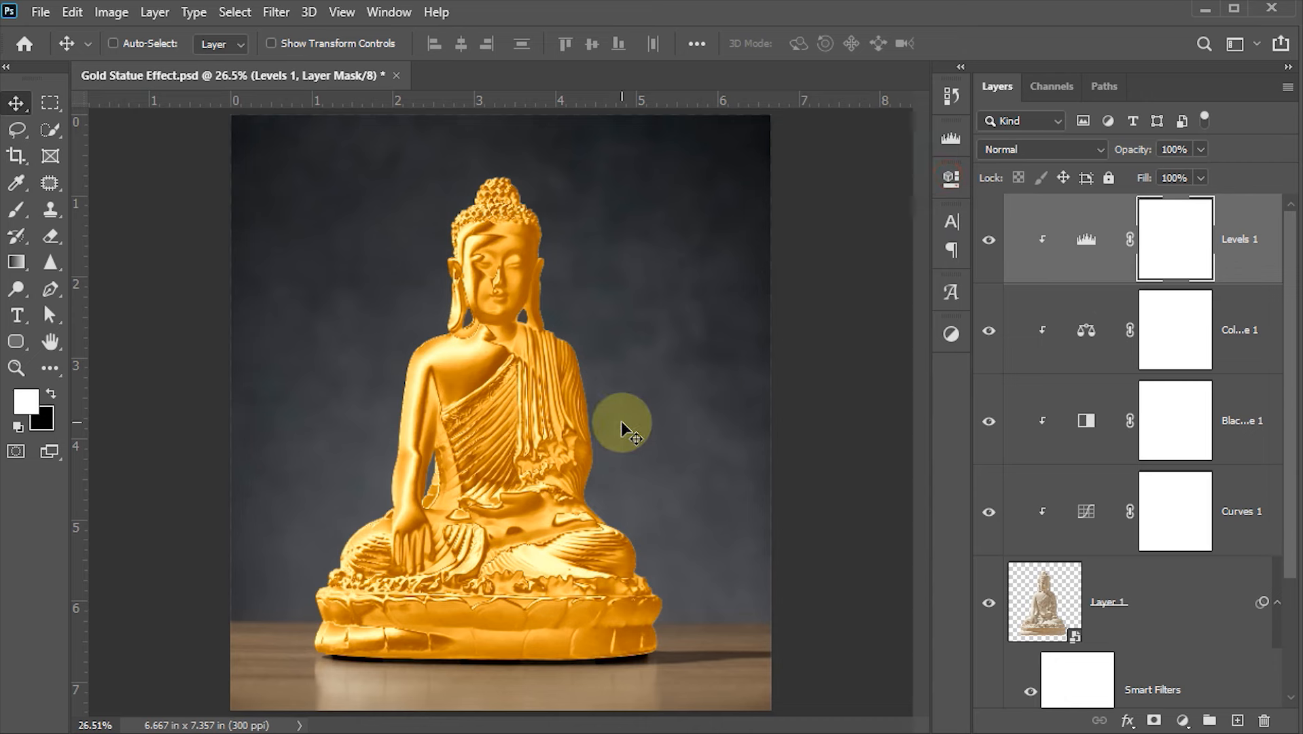
key(ctrl+s)
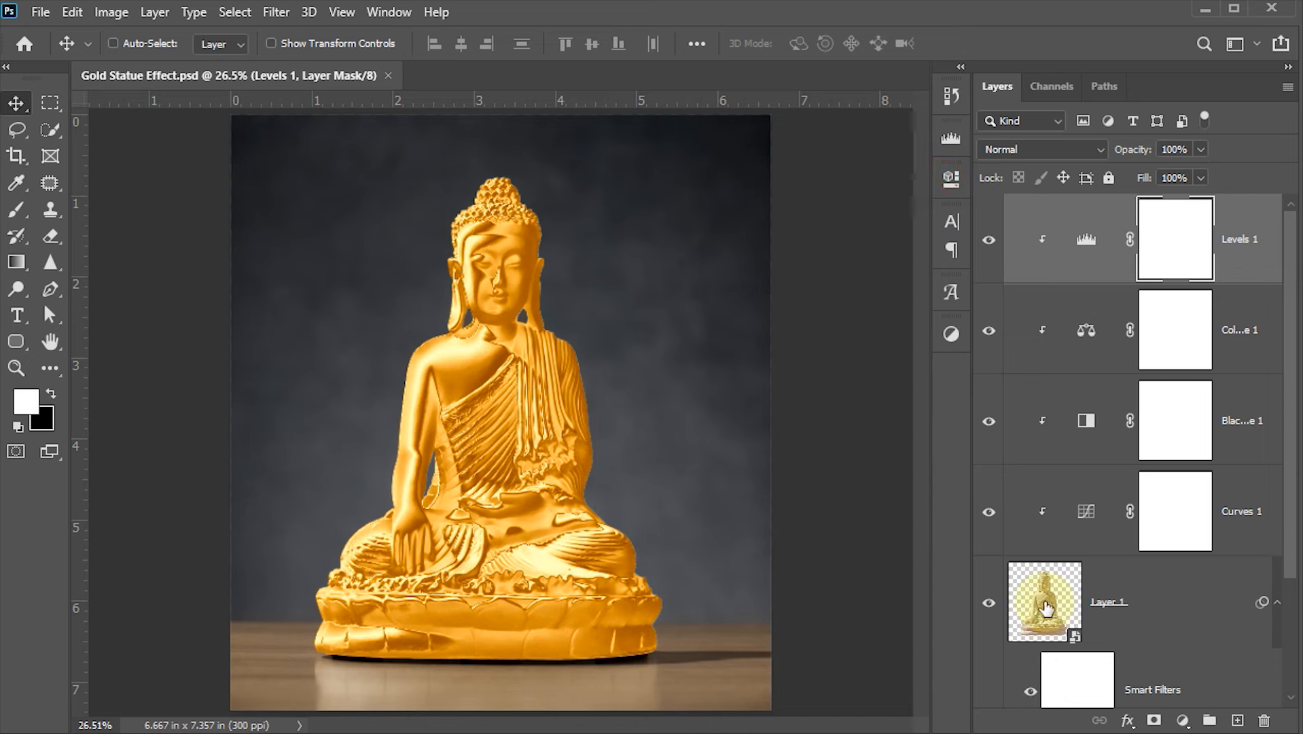
Step: Open the Filter Gallery for Layer 1, choose the Artistic Plastic Wrap filter and bring the statue's face into the preview
click(1040, 598)
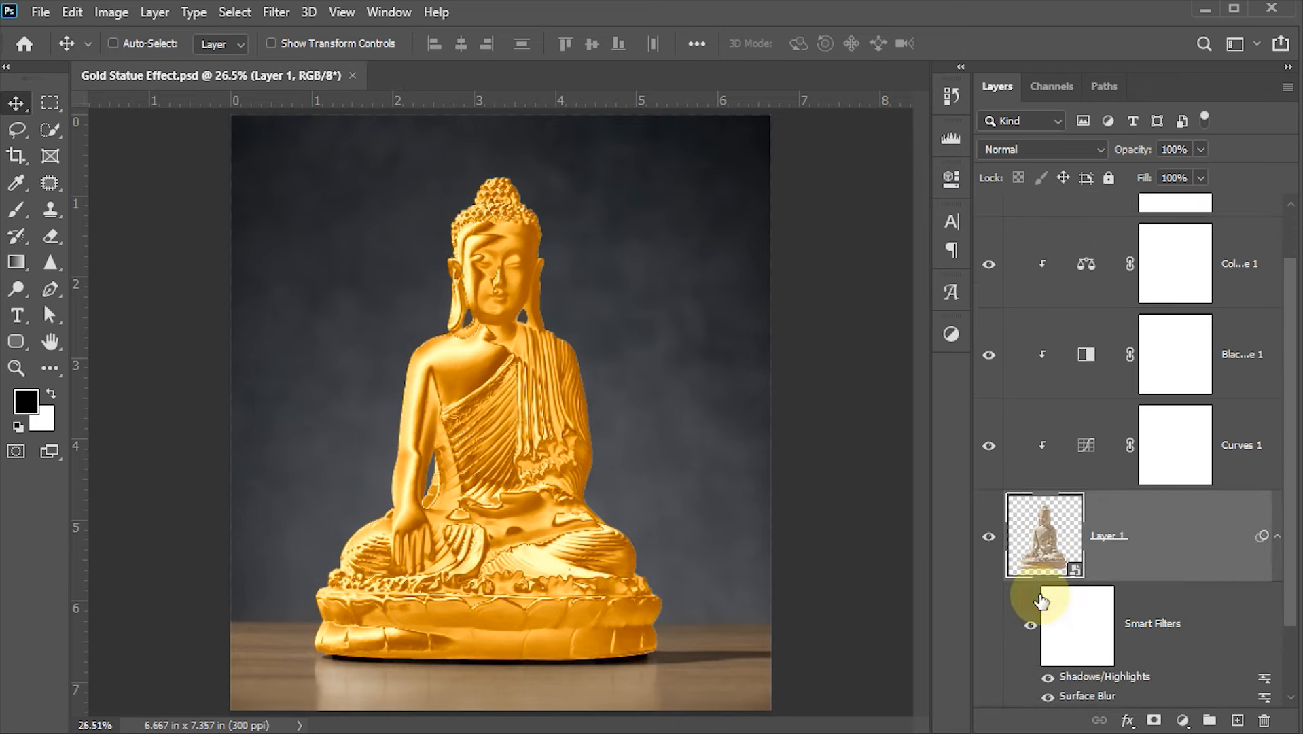
click(272, 12)
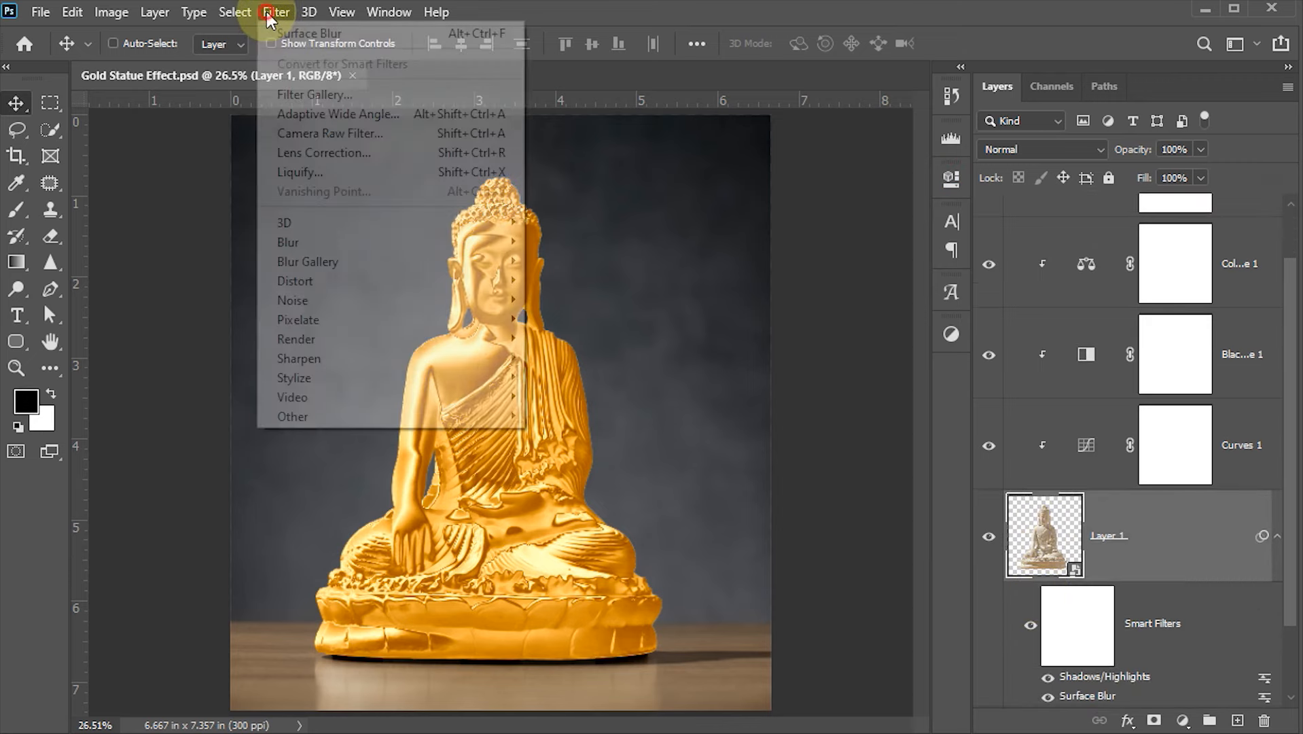
click(313, 95)
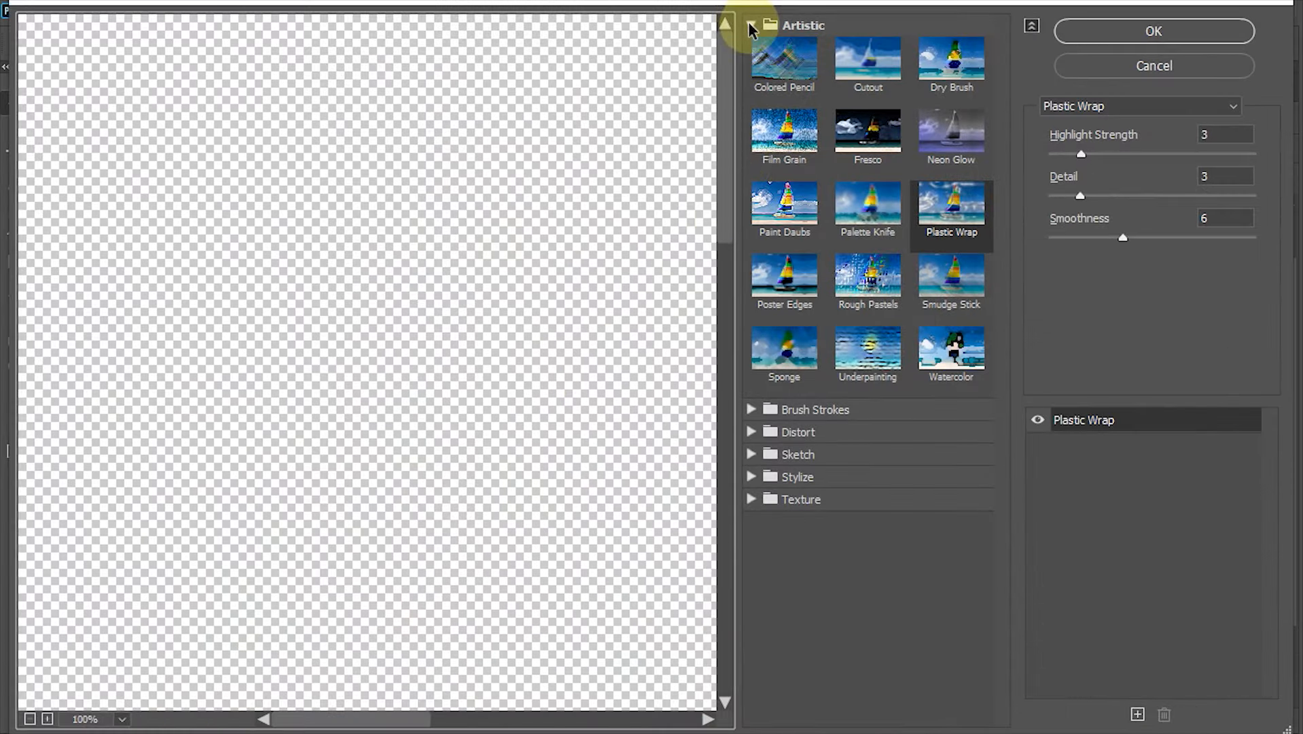
click(751, 25)
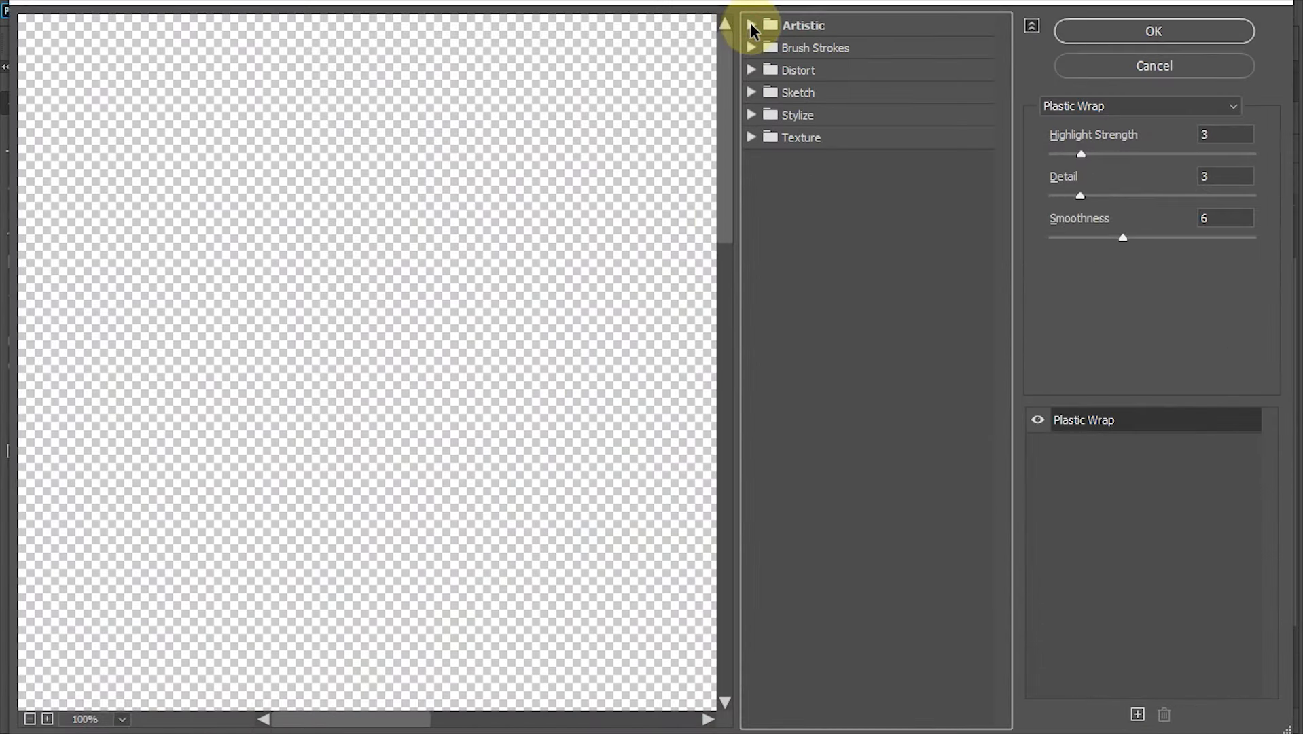
click(751, 25)
click(868, 132)
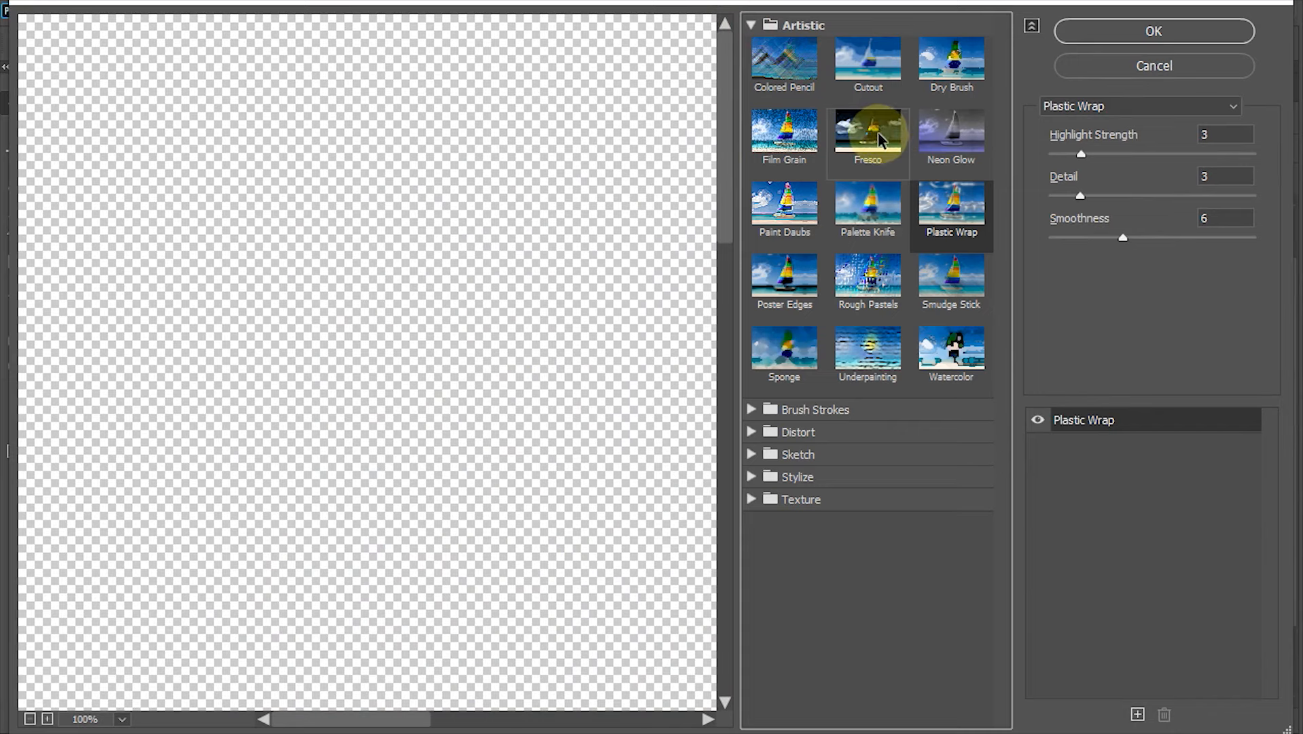
click(950, 224)
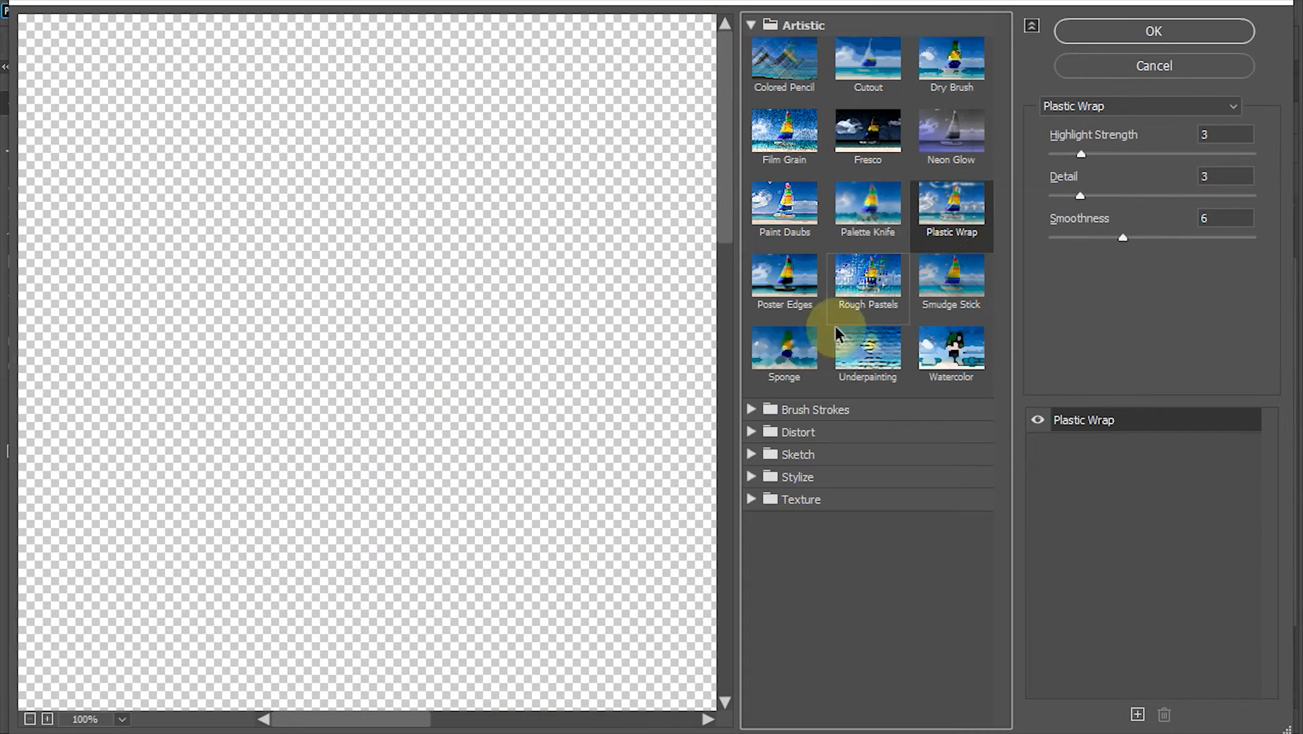
drag(498, 422, 375, 399)
drag(622, 435, 369, 210)
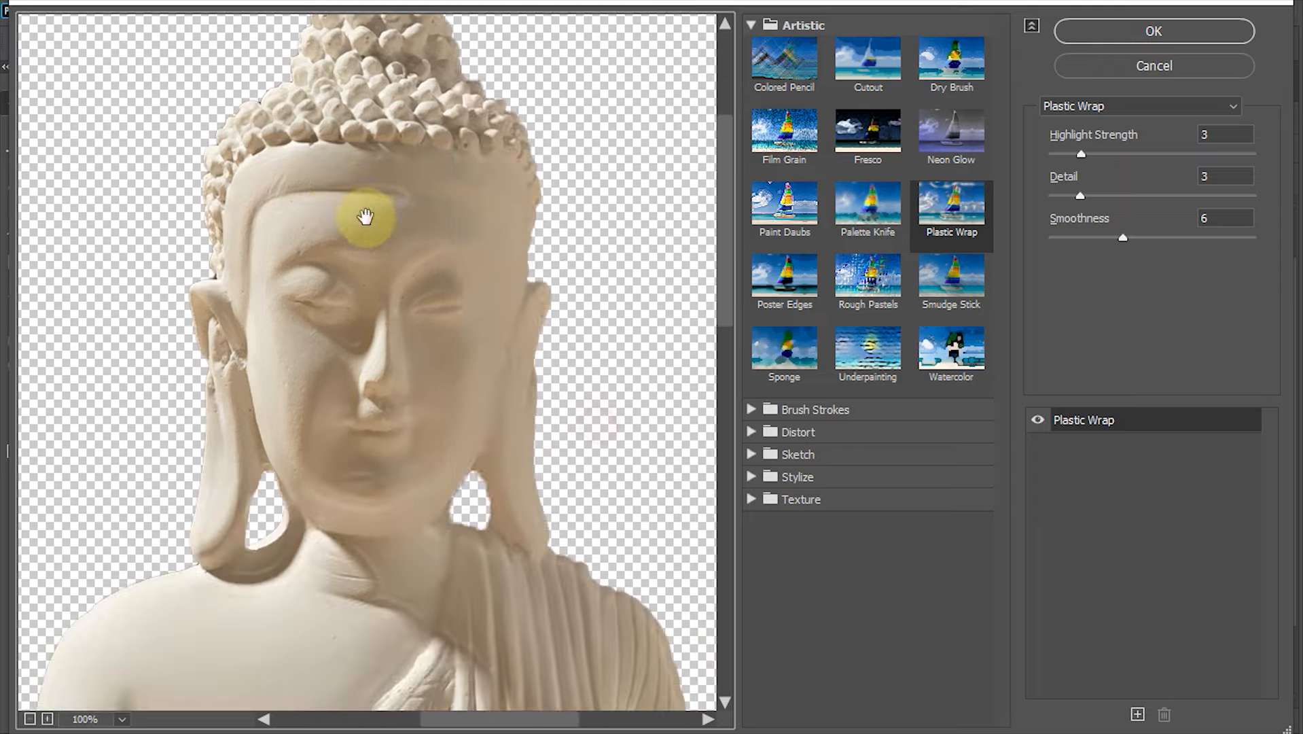
drag(311, 503, 369, 442)
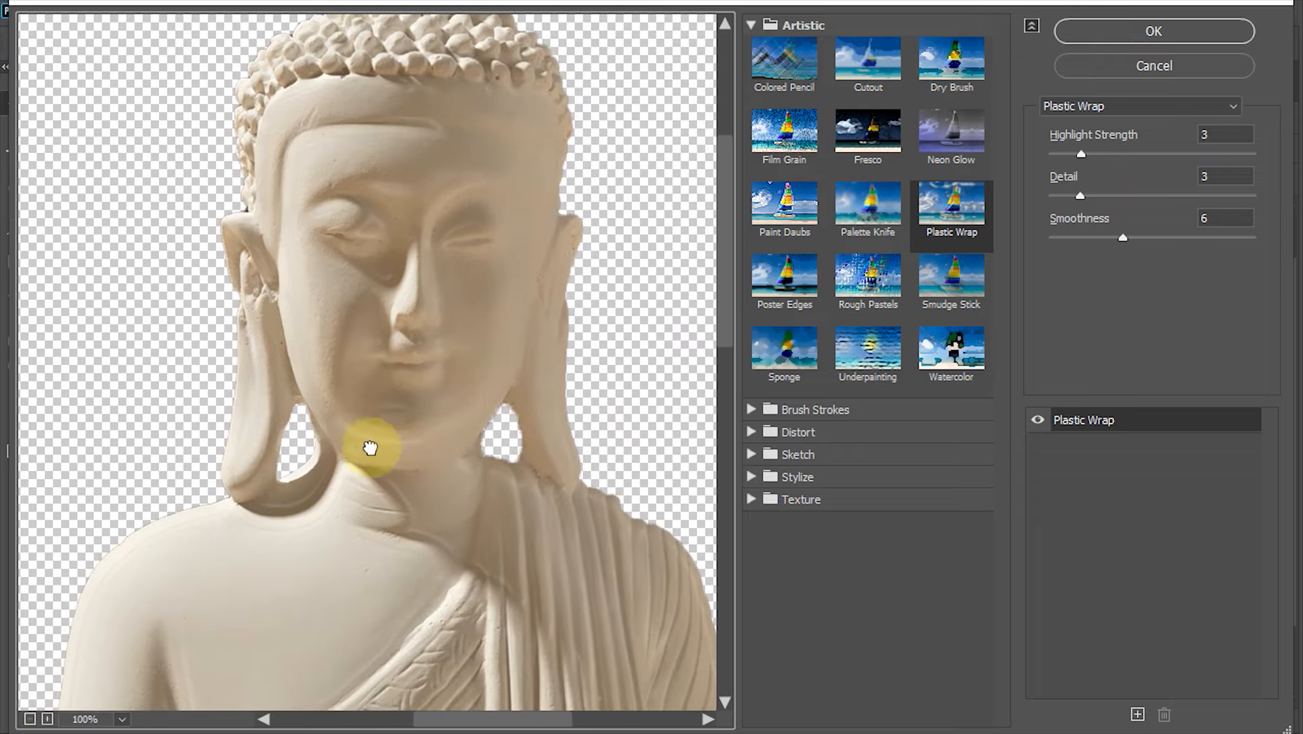
Step: Apply Plastic Wrap with Highlight Strength 3, Detail 4 and Smoothness 6
click(1225, 134)
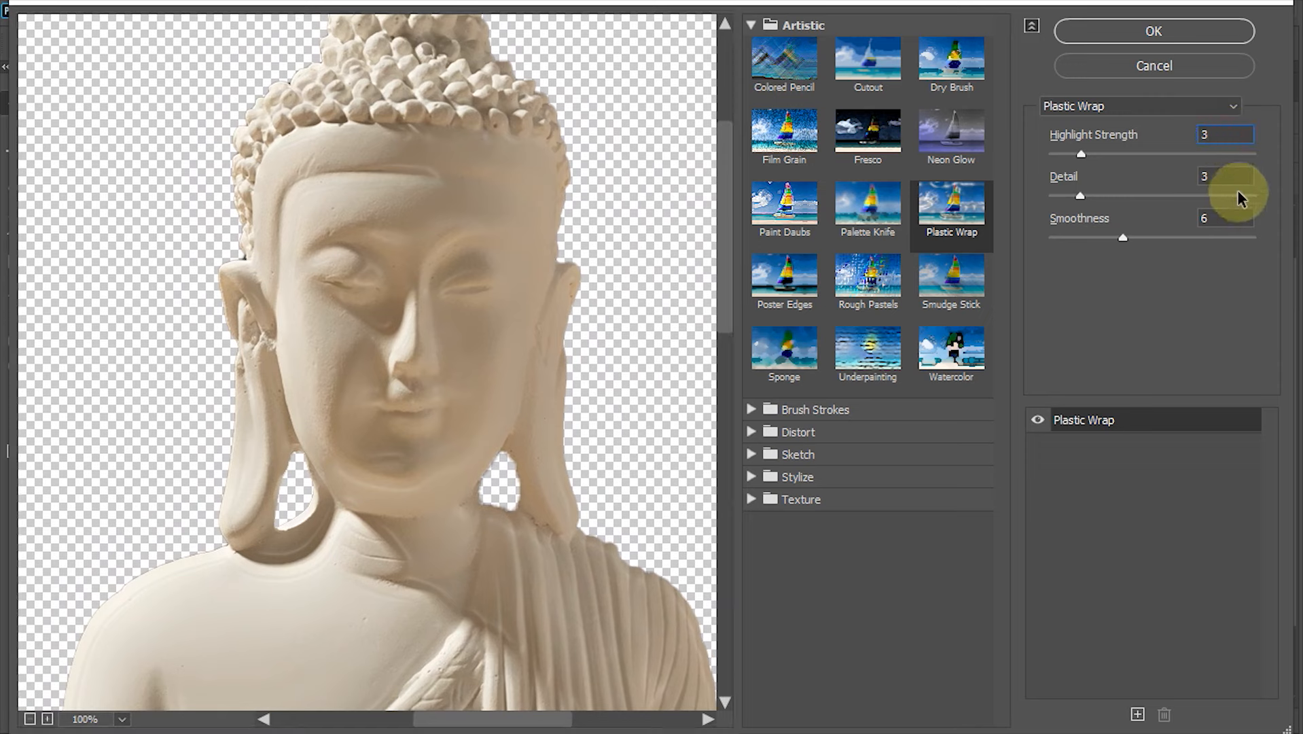
click(1206, 176)
text(4)
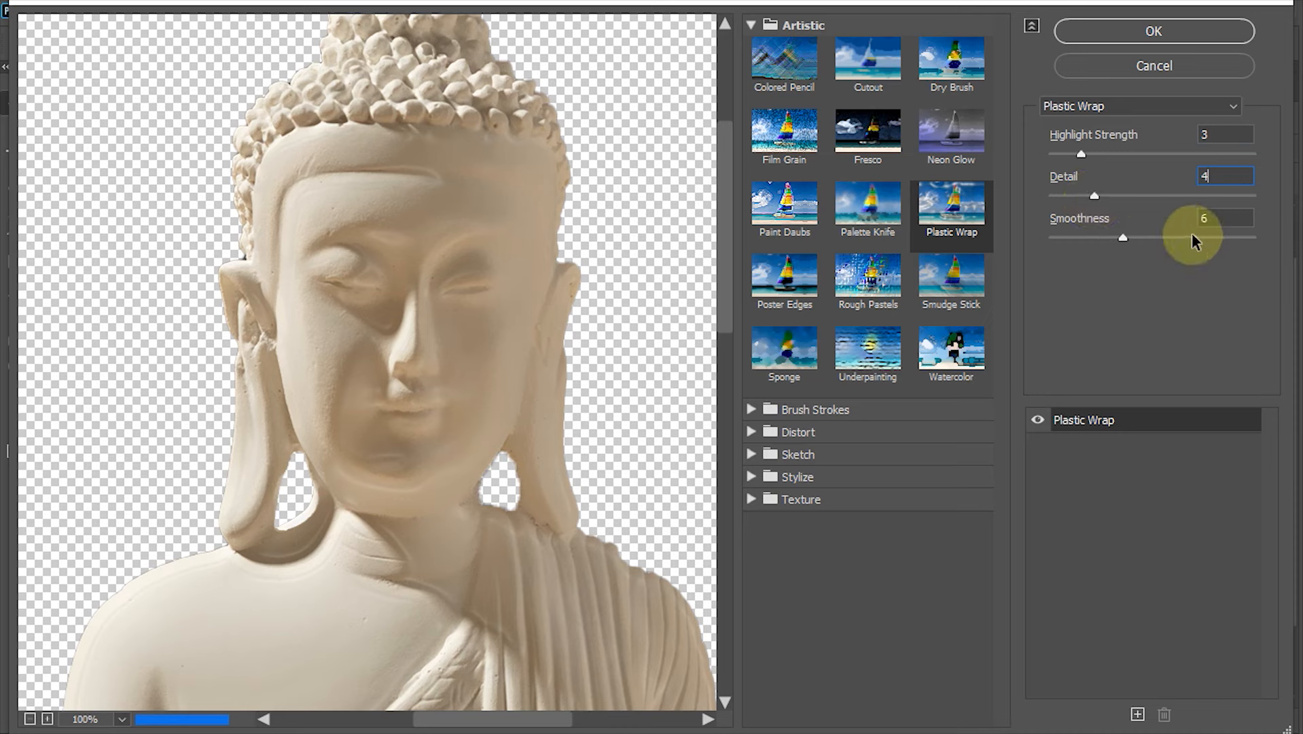
click(1223, 218)
key(Up)
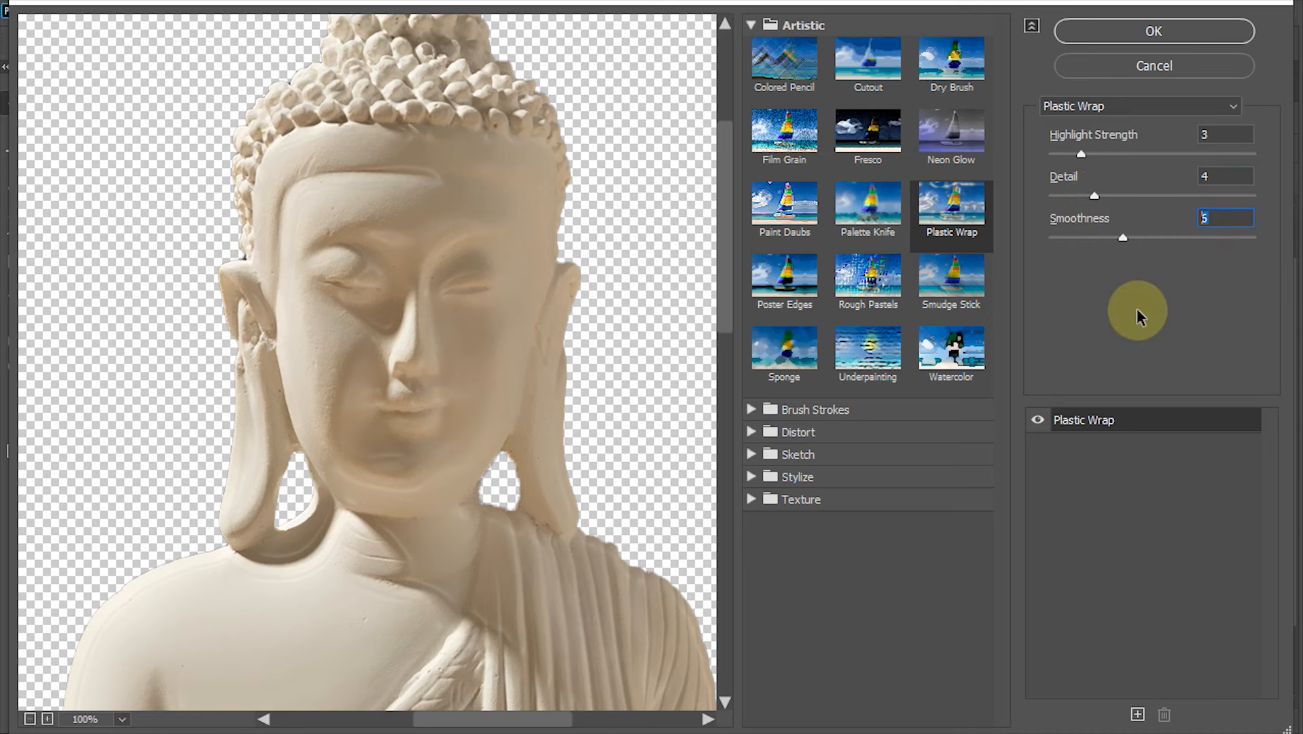
text(6)
click(1142, 31)
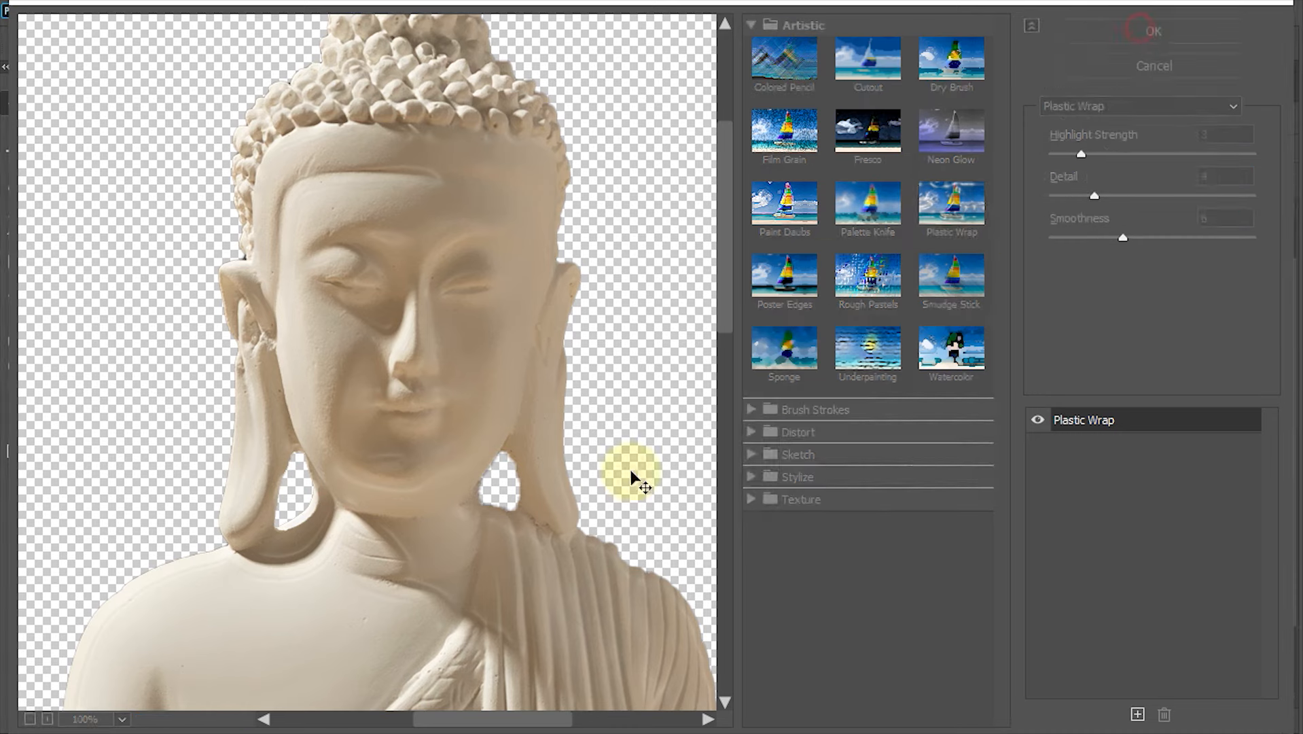
Step: Compare the statue's face with and without the Filter Gallery effect on Layer 1, and save the document
scroll(470, 322, up, 10)
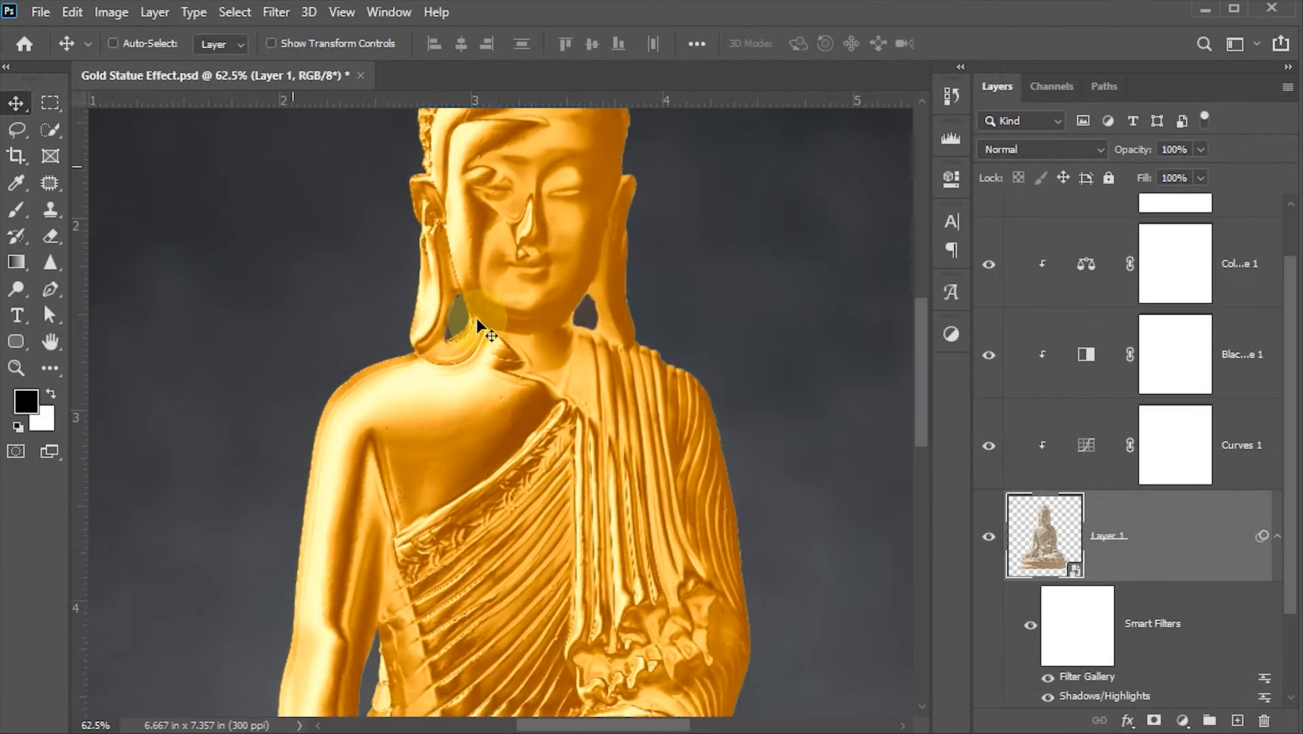
drag(571, 250, 558, 398)
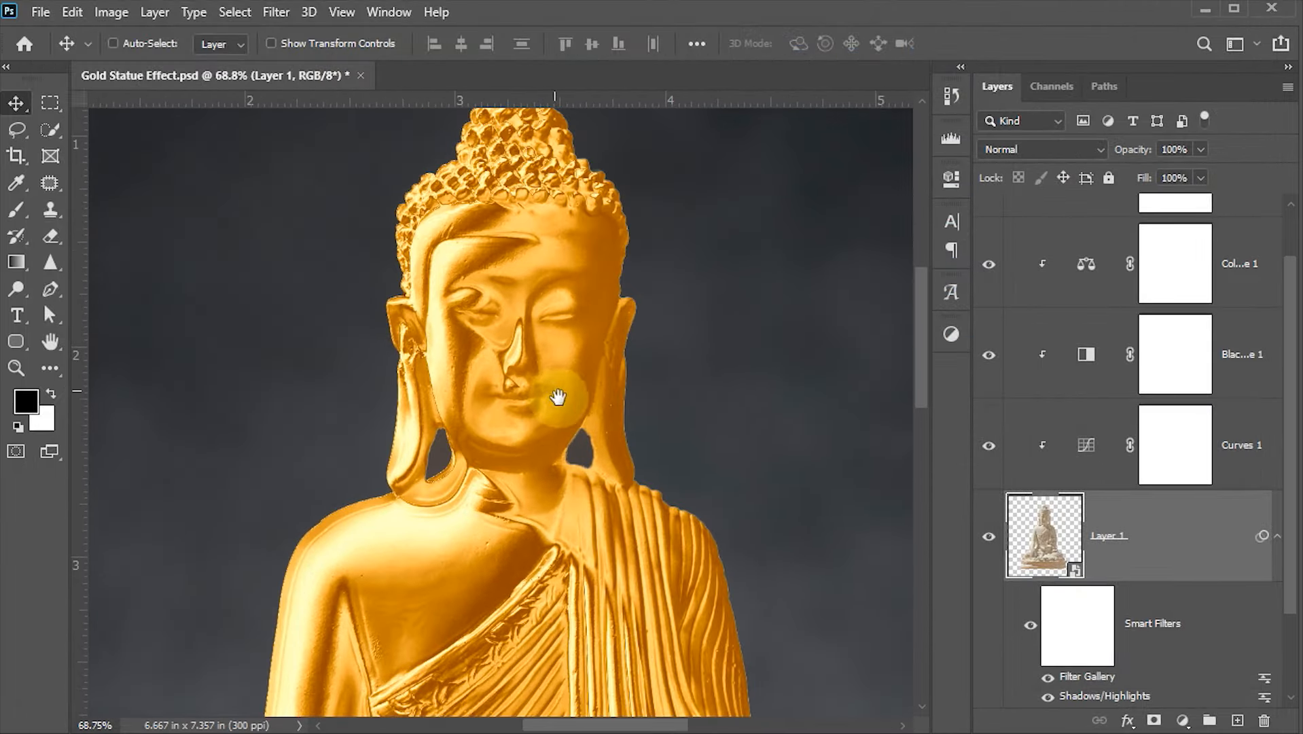
click(1049, 679)
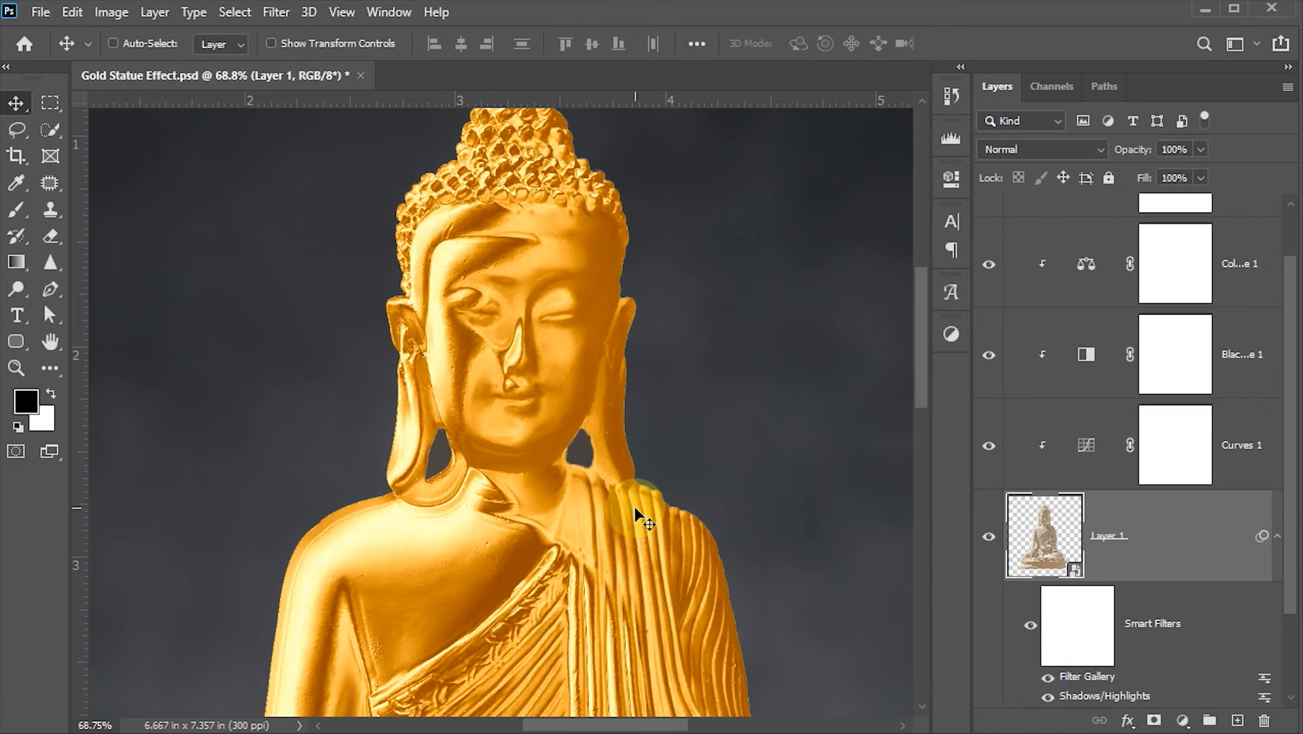
key(ctrl+0)
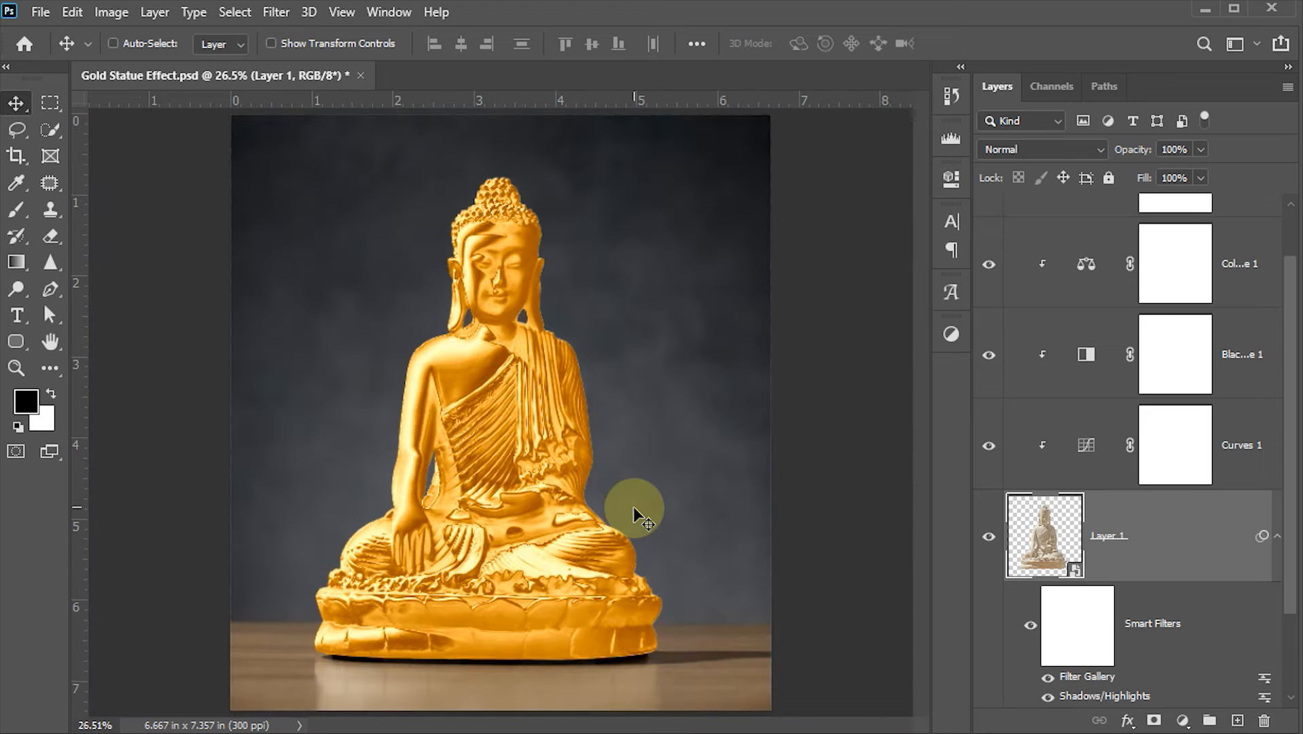
key(ctrl+s)
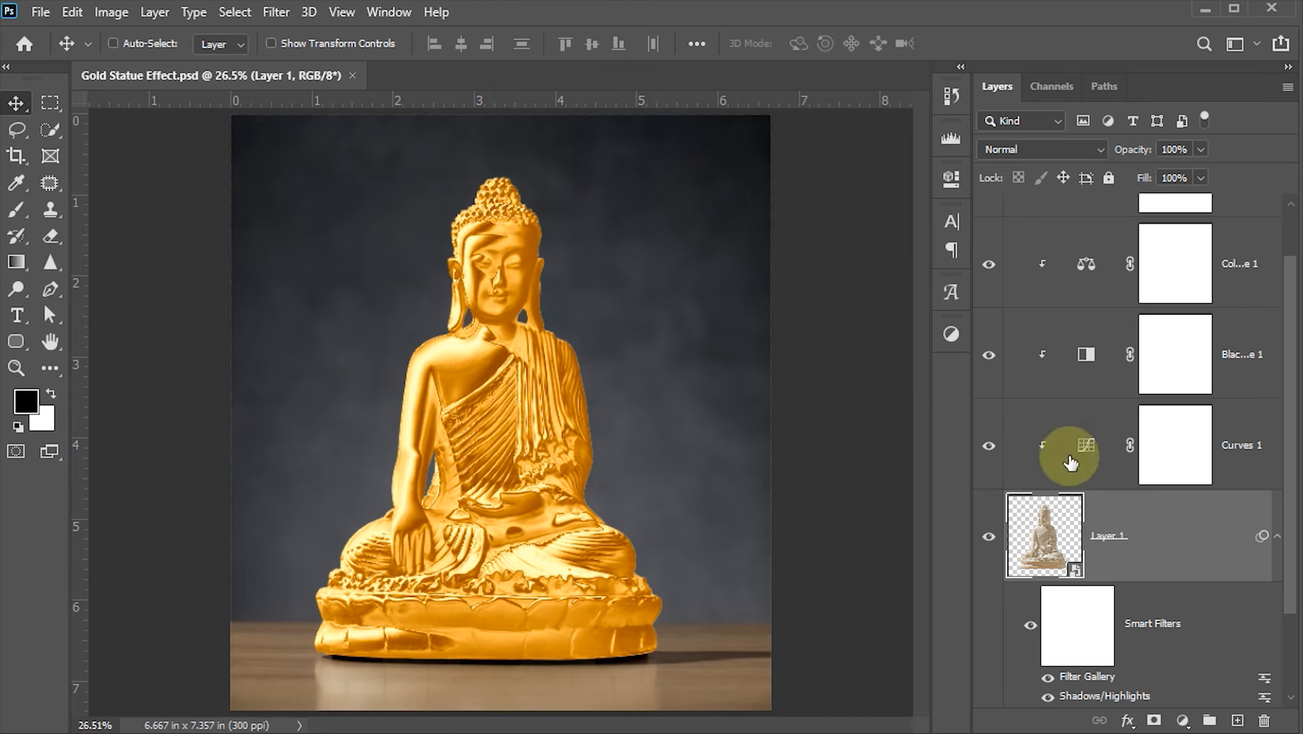
Step: Reopen the Curves 1 adjustment and nudge the three peak points of its RGB curve slightly toward the highlights, lowering the first and third a little
double_click(1089, 445)
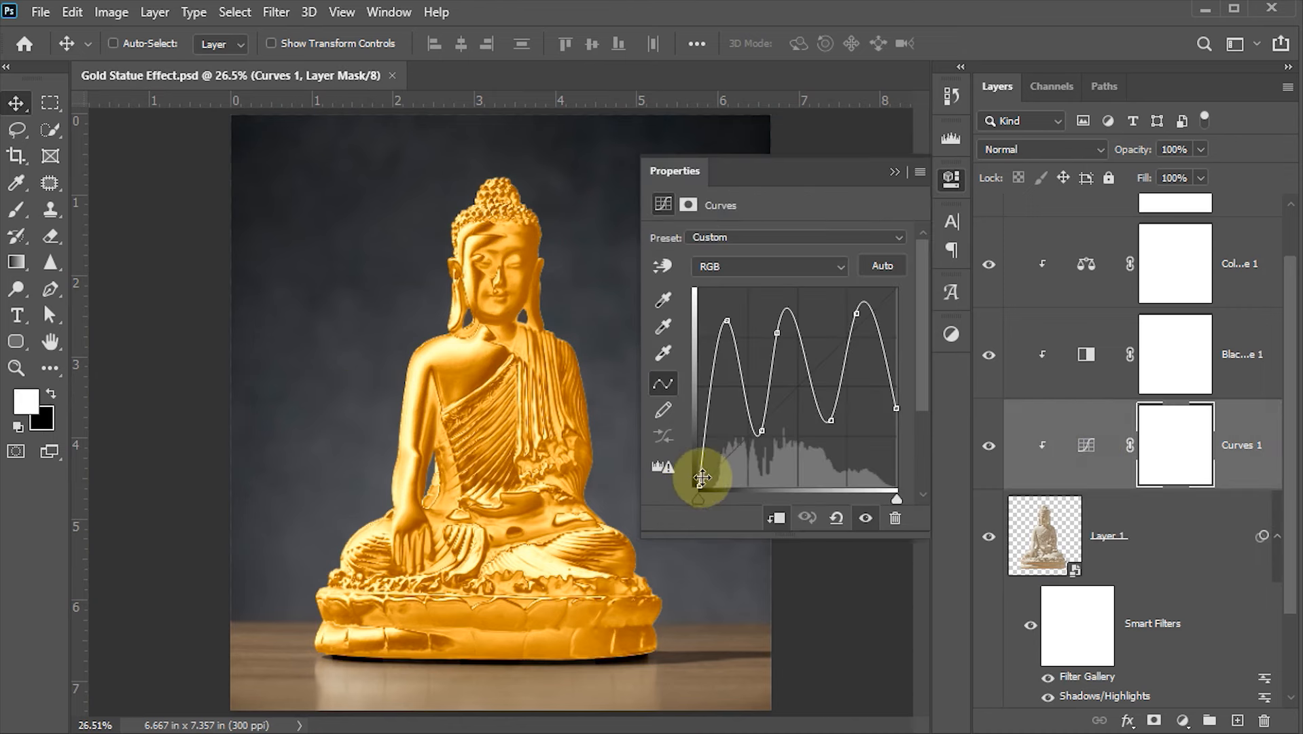
click(729, 323)
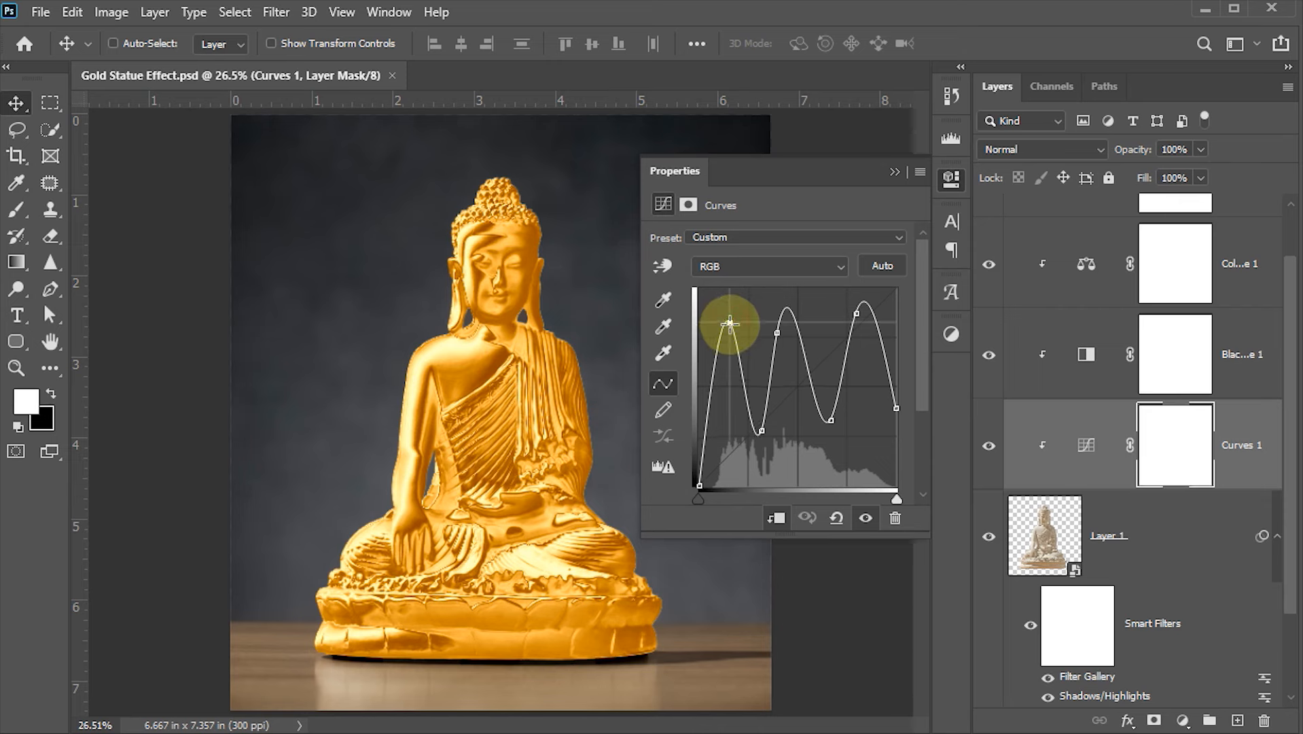
click(781, 330)
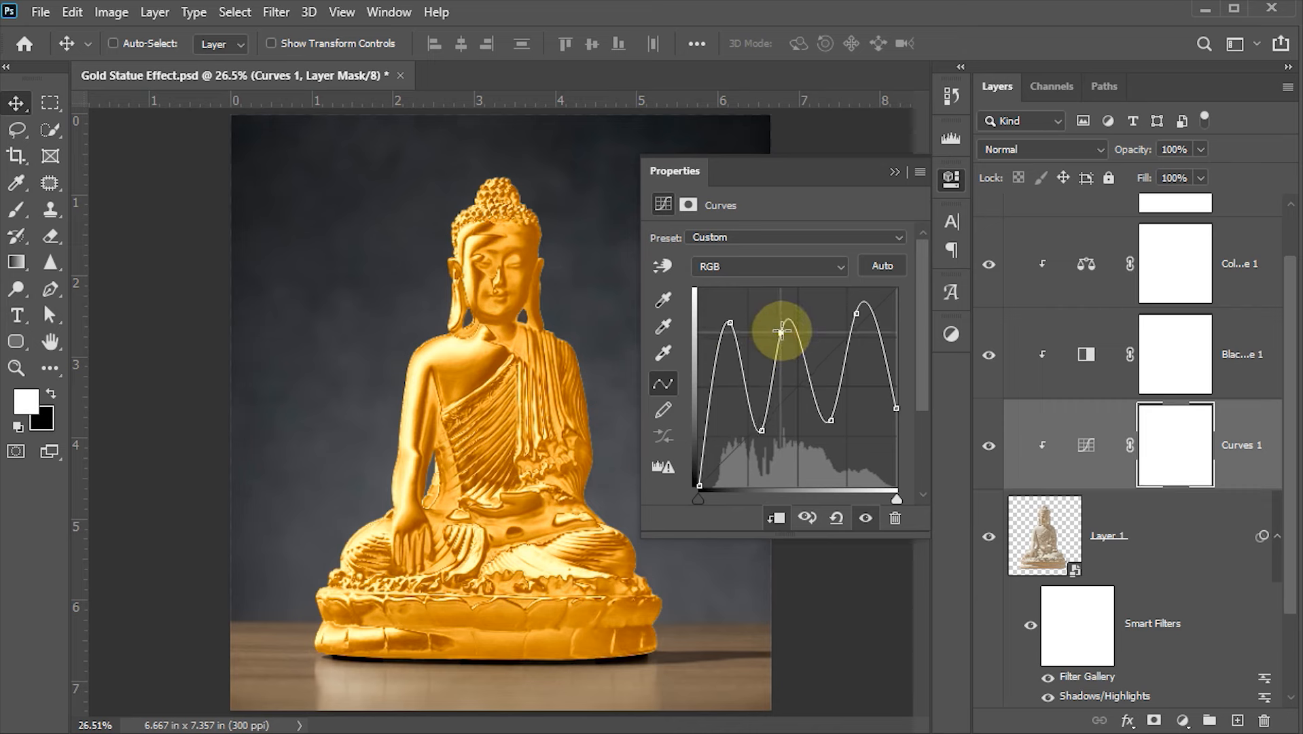
drag(857, 313, 860, 315)
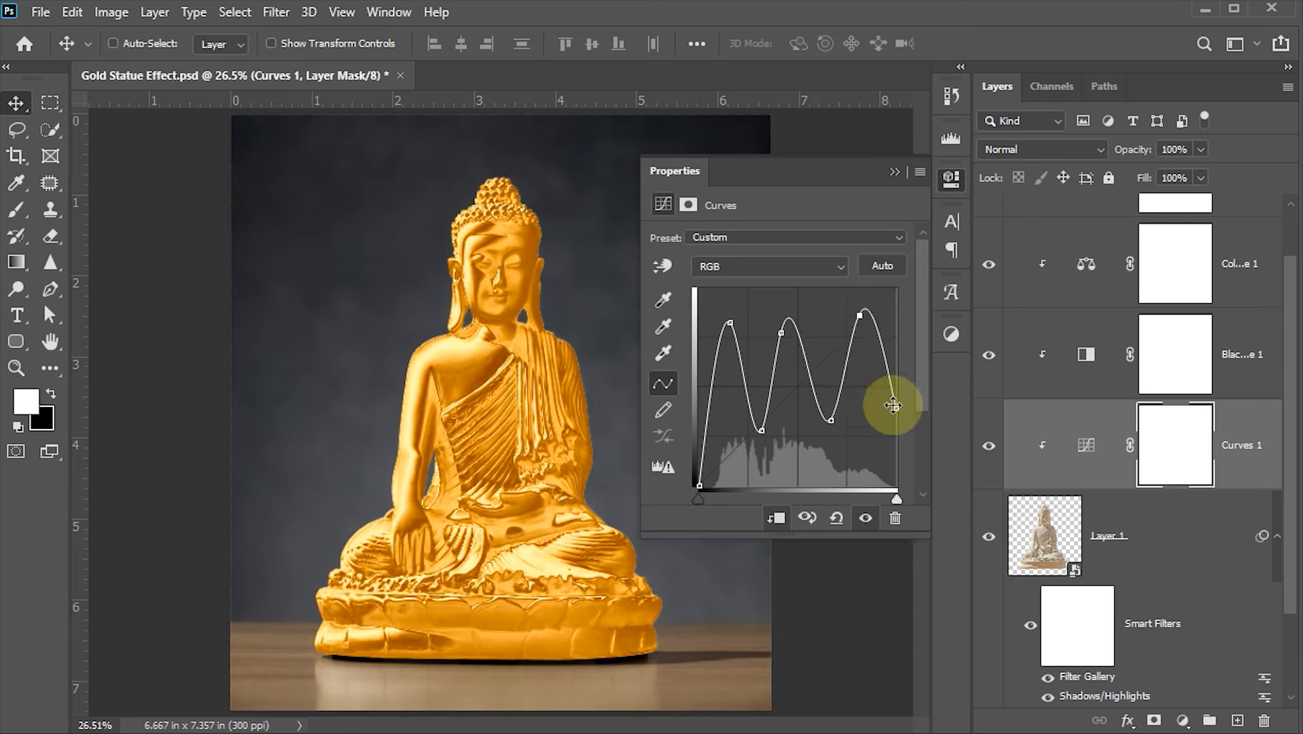
Step: Fine-tune the RGB curve by raising both end points slightly, shifting the second valley and adding a point just after the middle peak
mouse_move(897, 408)
mouse_down()
mouse_move(896, 388)
mouse_move(904, 451)
mouse_move(905, 397)
mouse_up()
mouse_move(832, 420)
mouse_down()
mouse_move(829, 407)
mouse_move(836, 423)
mouse_up()
drag(781, 333, 730, 323)
click(796, 339)
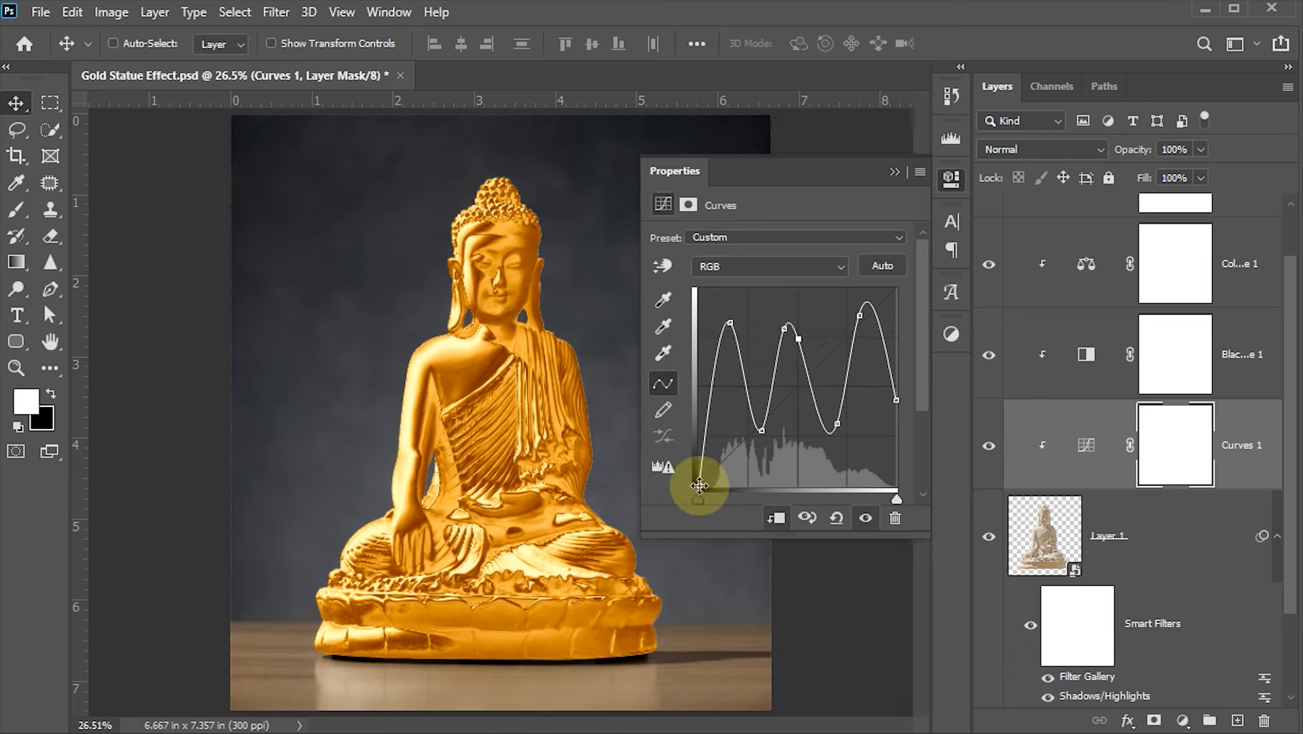
mouse_move(698, 481)
mouse_down()
mouse_move(704, 466)
mouse_move(736, 476)
mouse_move(705, 470)
mouse_up()
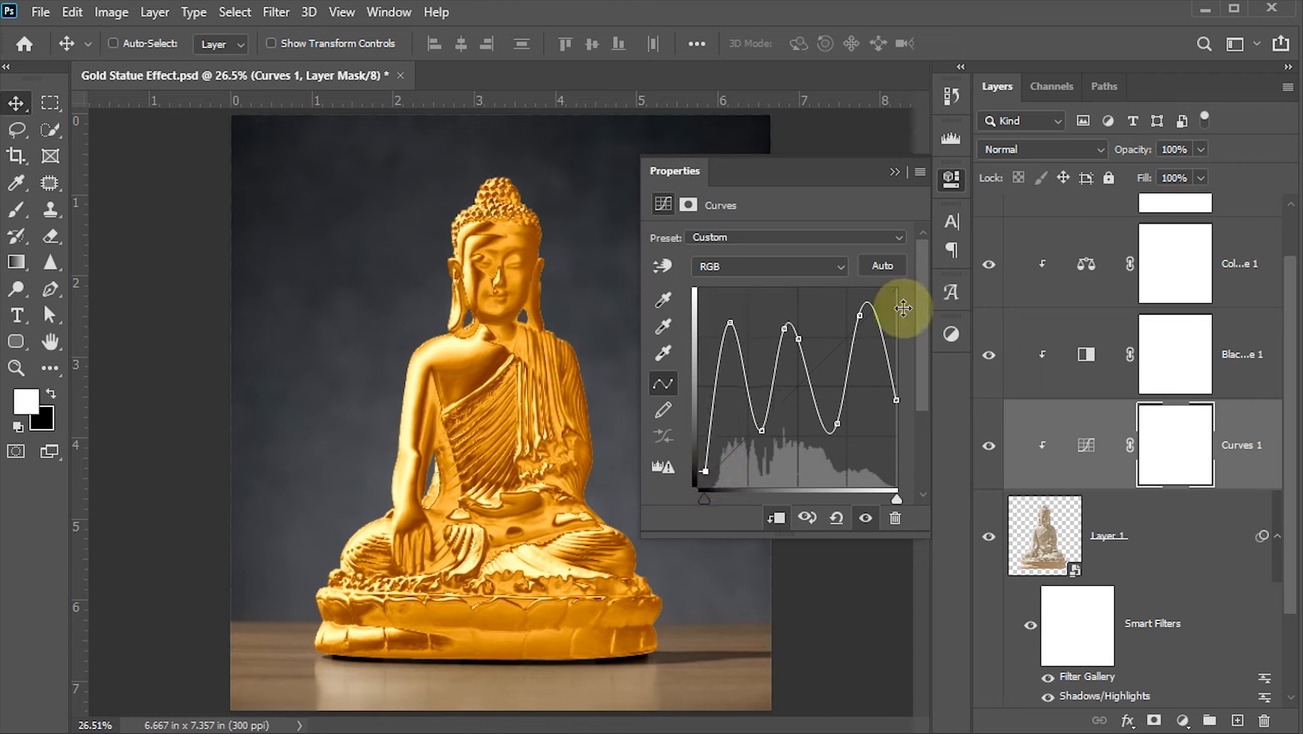
click(952, 181)
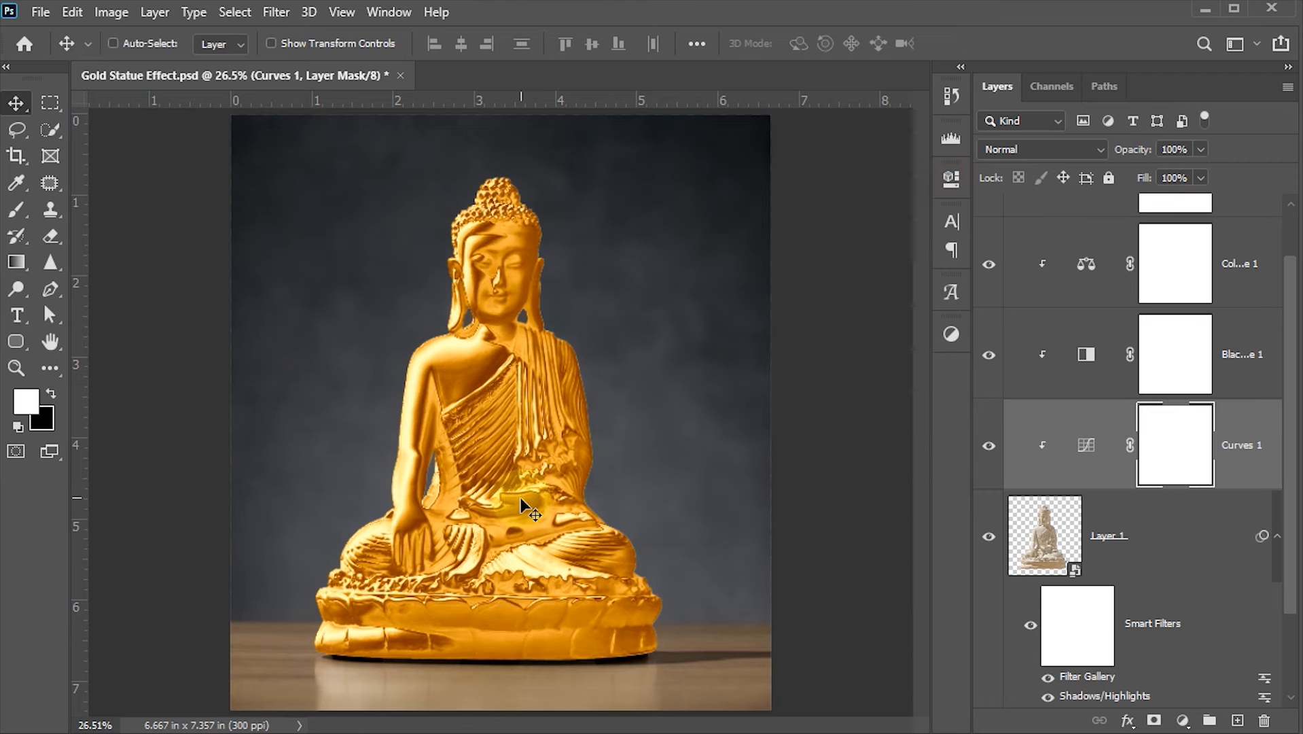
Step: Compare the original photo on Layer 0 alone with the full gold effect, and view the result enlarged without the interface panels
drag(528, 508, 569, 330)
scroll(979, 530, down, 3)
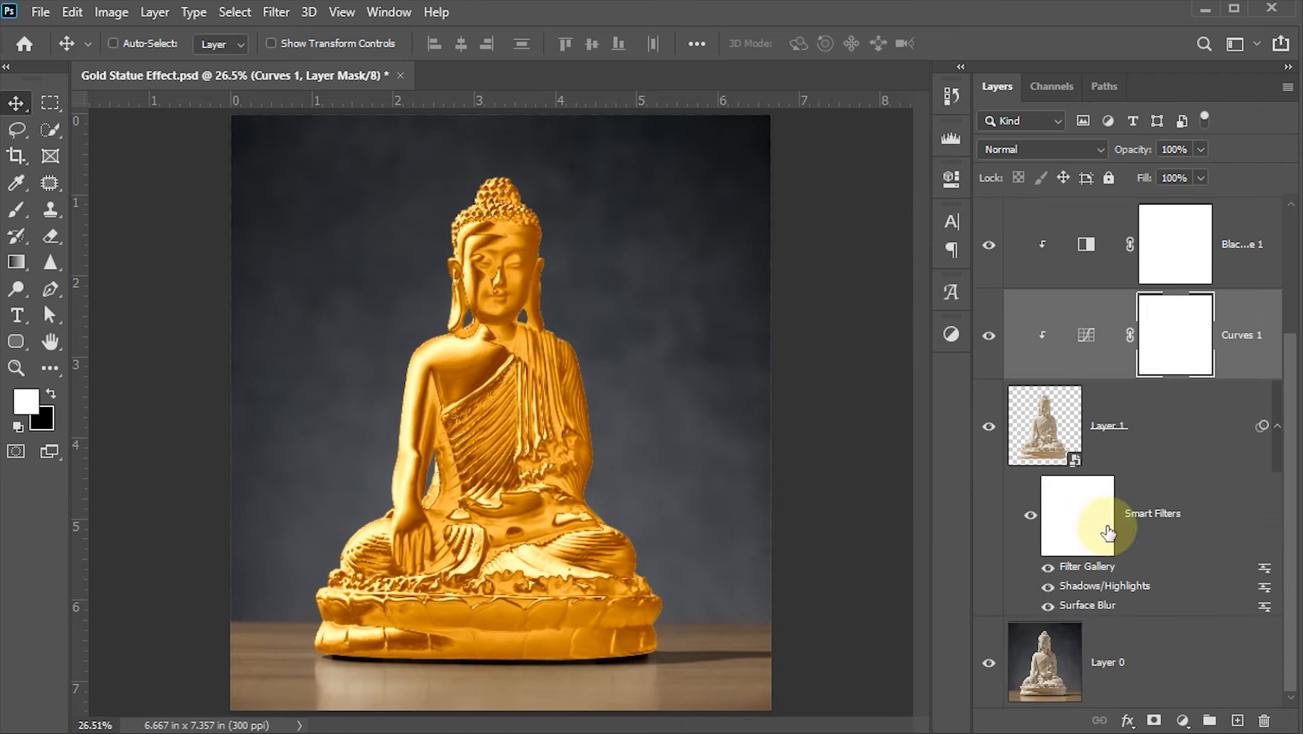
alt+click(989, 663)
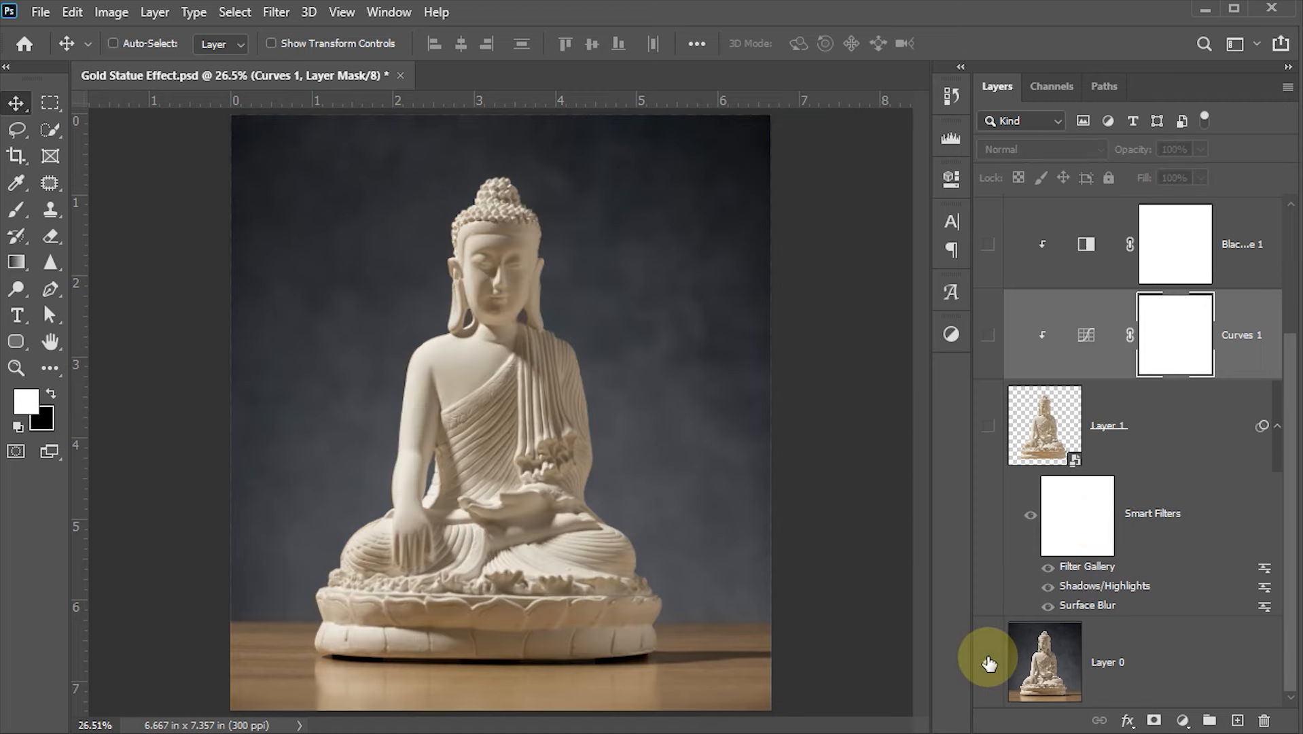
alt+click(989, 663)
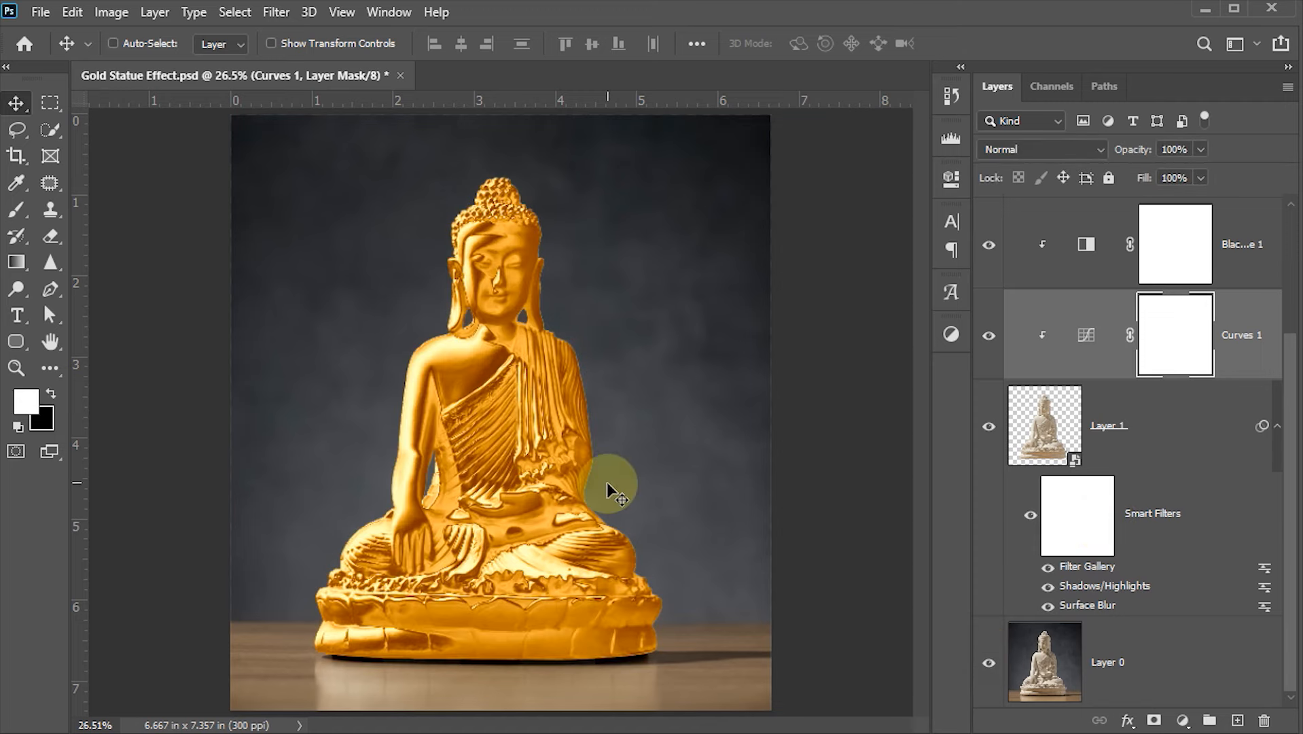
key(Tab)
drag(692, 266, 727, 407)
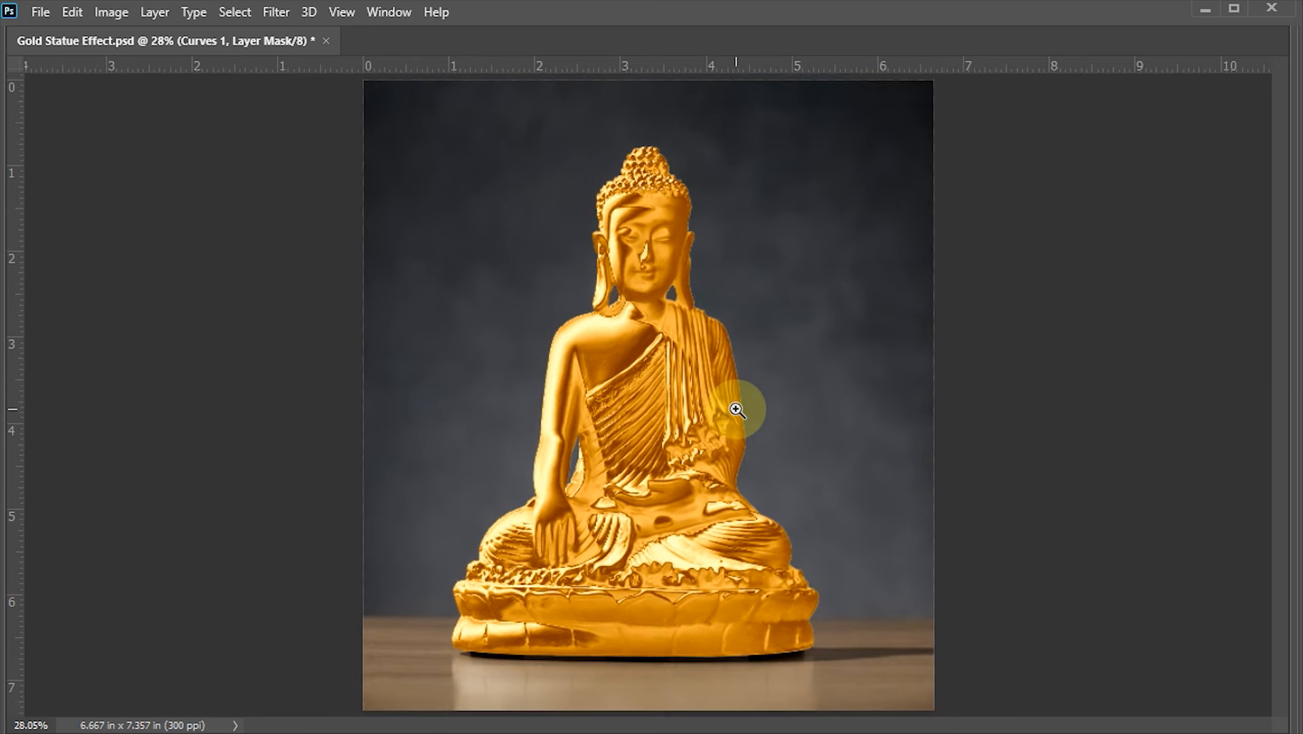